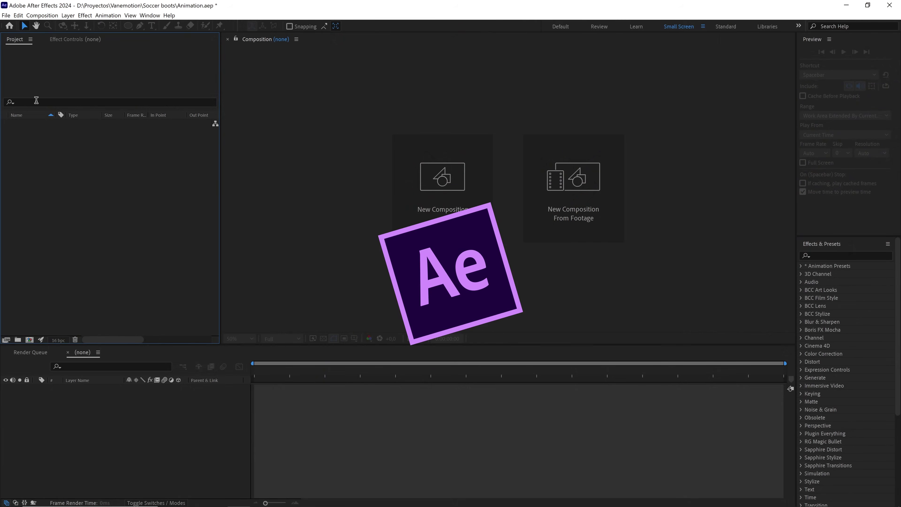
Import the boots PSD, the halftone texture and the player image into the project.
{"action": "left_click", "coordinate": [6, 15]}
{"action": "mouse_move", "coordinate": [83, 127]}
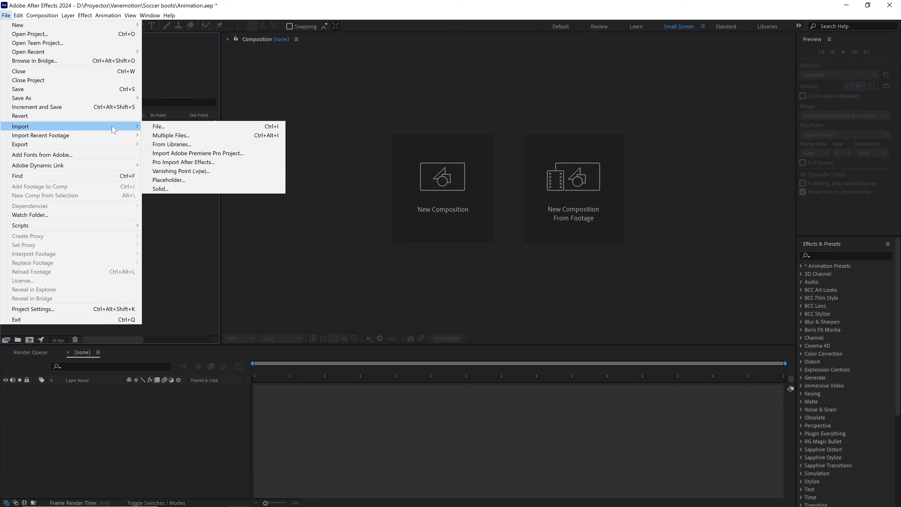
{"action": "left_click", "coordinate": [149, 126]}
{"action": "left_click_drag", "start_coordinate": [152, 130], "coordinate": [310, 95]}
{"action": "left_click", "coordinate": [398, 297]}
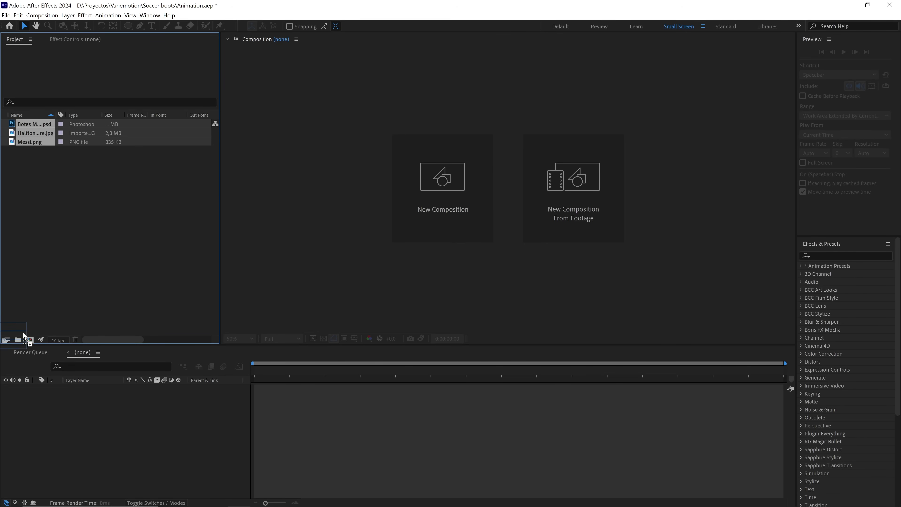
Gather the three imported files into a new folder named assets.
{"action": "left_click_drag", "start_coordinate": [23, 335], "coordinate": [19, 340]}
{"action": "type", "text": "assets"}
{"action": "left_click", "coordinate": [69, 203]}
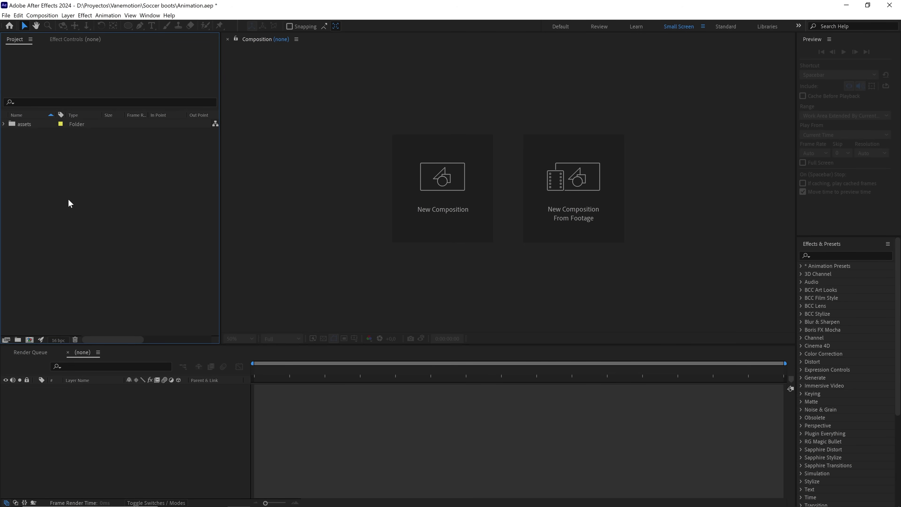
Start a new composition named Animation at 1080x1920, 30 fps, 10 seconds long.
{"action": "left_click", "coordinate": [49, 16]}
{"action": "left_click", "coordinate": [58, 23]}
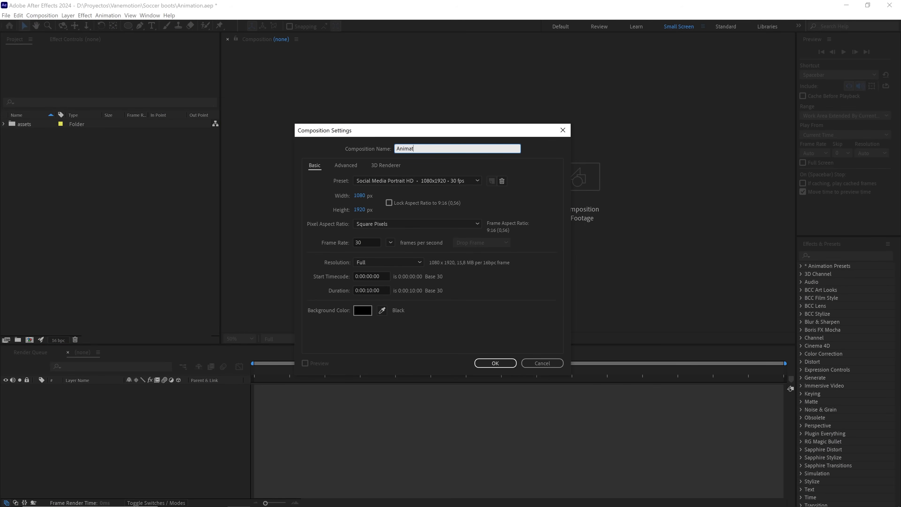
{"action": "left_click", "coordinate": [360, 196]}
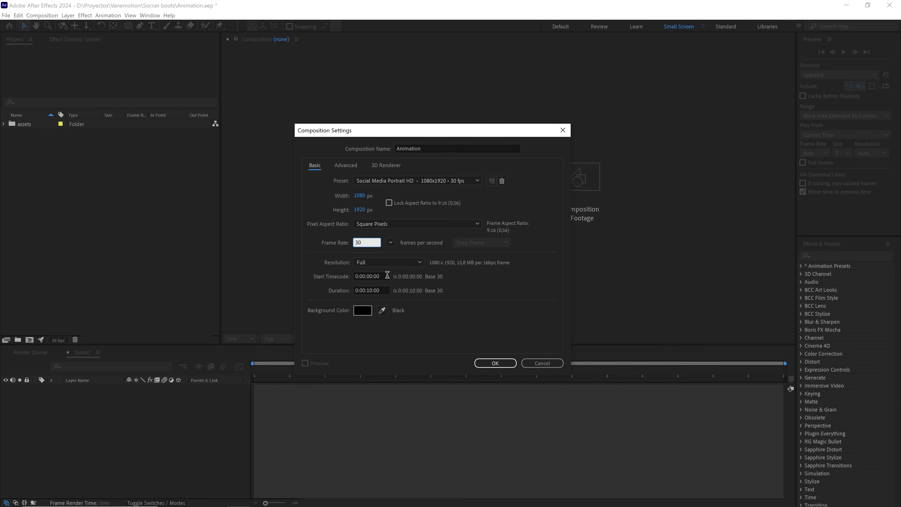
Confirm the Animation settings so the empty comp opens in the timeline.
{"action": "left_click", "coordinate": [489, 364]}
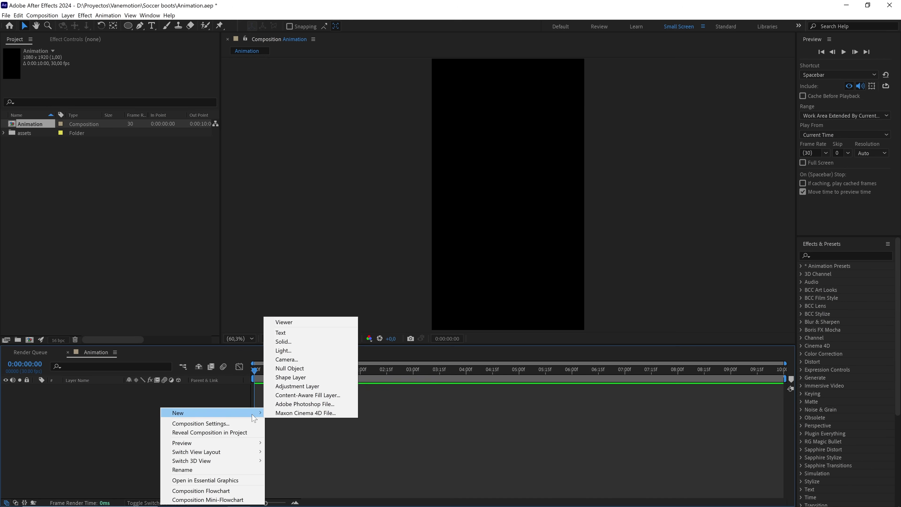
Create a full-frame off-white F7F7F7 solid layer named bg.
{"action": "left_click", "coordinate": [297, 343]}
{"action": "type", "text": "bg"}
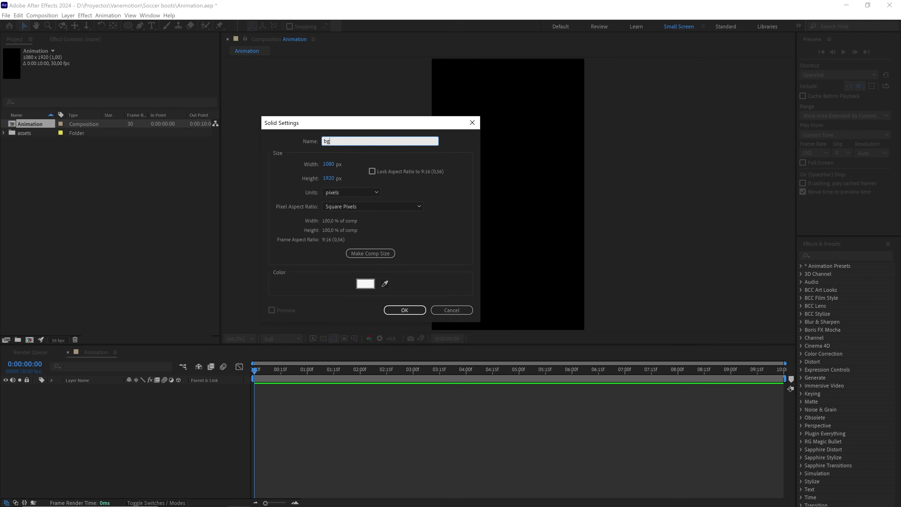
{"action": "left_click", "coordinate": [365, 283]}
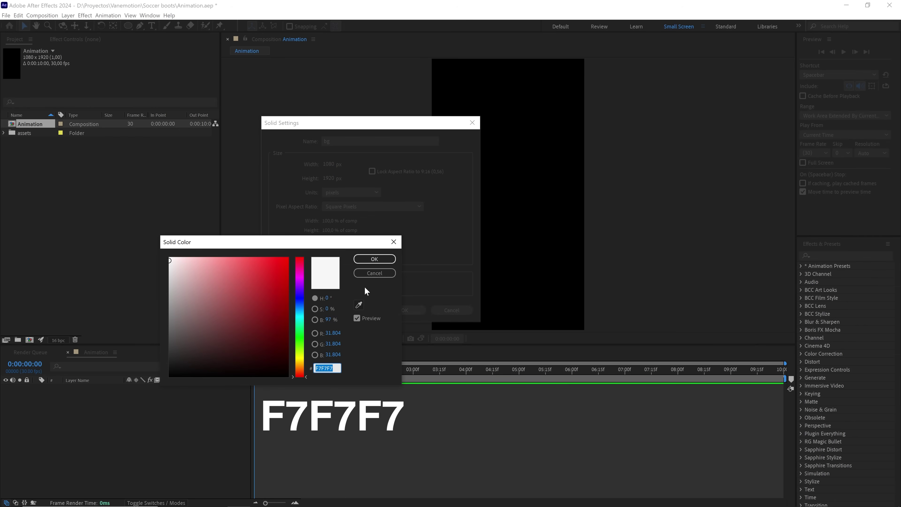
{"action": "left_click", "coordinate": [376, 261]}
{"action": "left_click", "coordinate": [404, 310]}
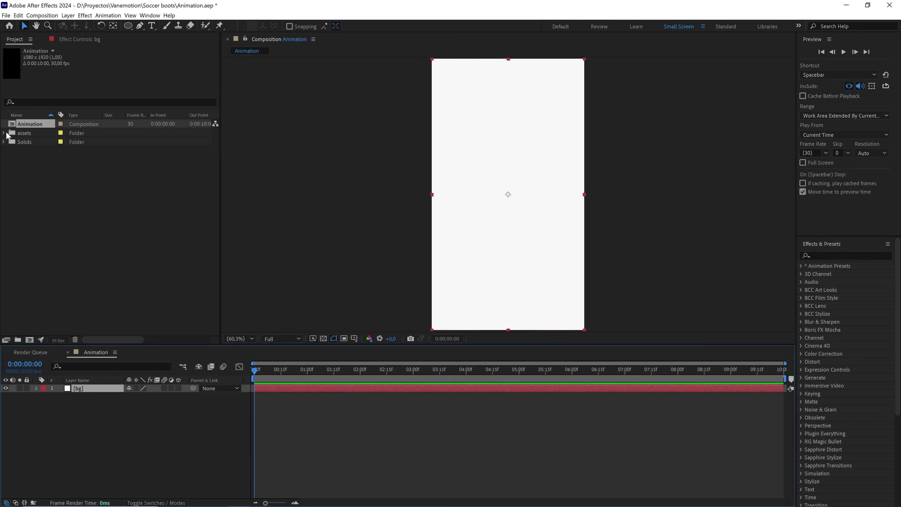
Add Botas Messi.psd from the assets folder as a layer above bg.
{"action": "left_click", "coordinate": [4, 133]}
{"action": "left_click_drag", "start_coordinate": [31, 143], "coordinate": [82, 253]}
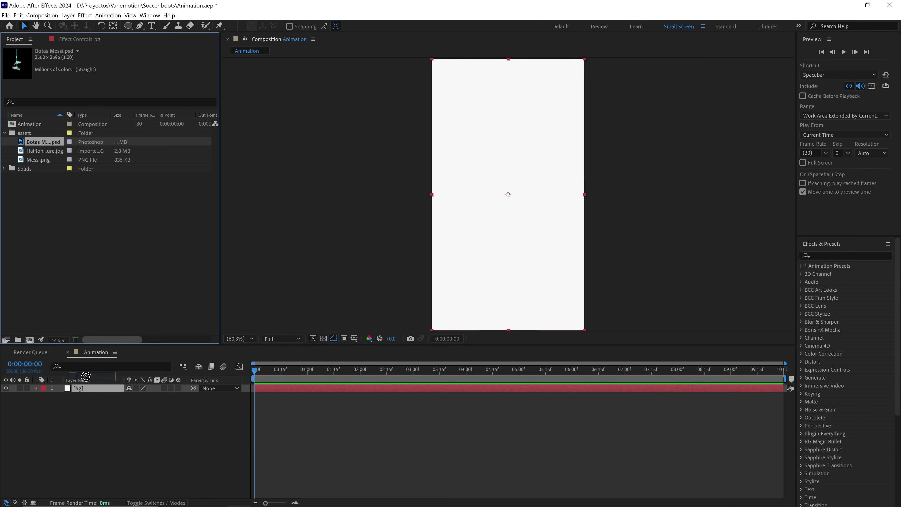
{"action": "left_click_drag", "start_coordinate": [79, 388], "coordinate": [80, 390]}
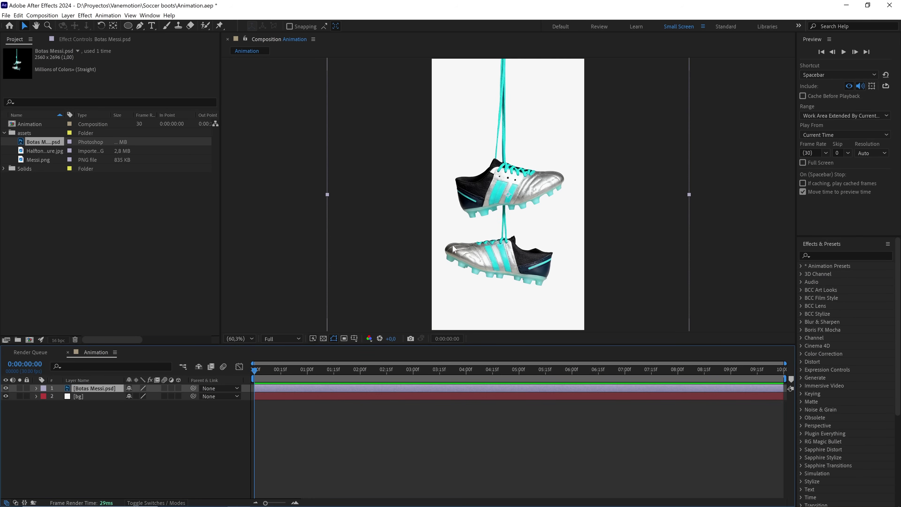
{"action": "key", "text": "comma"}
{"action": "key", "text": "comma"}
Scale the boots layer down to 75%.
{"action": "key", "text": "s"}
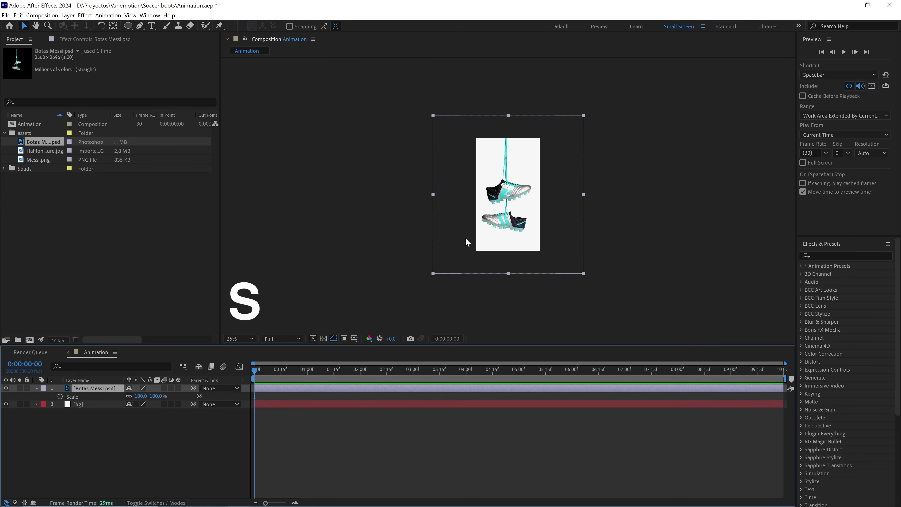
{"action": "left_click_drag", "start_coordinate": [163, 399], "coordinate": [148, 398]}
{"action": "left_click", "coordinate": [155, 396]}
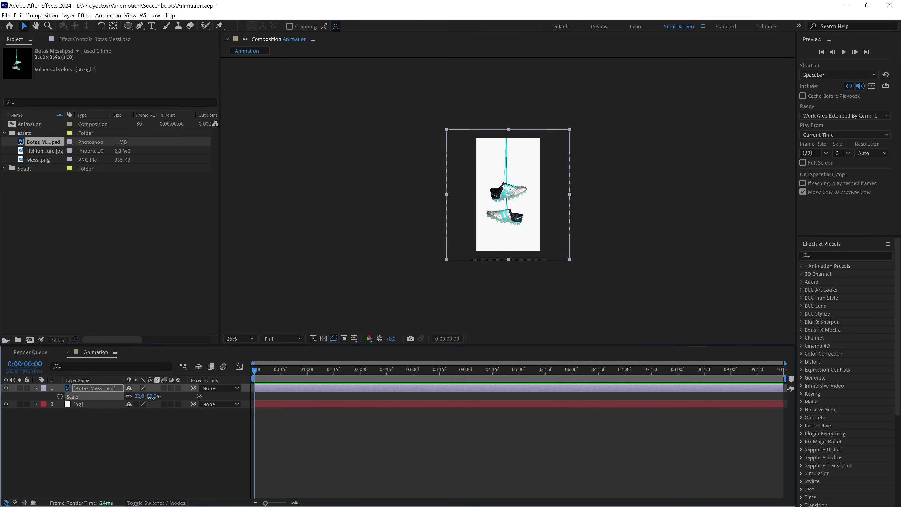
{"action": "type", "text": "75"}
{"action": "key", "text": "Return"}
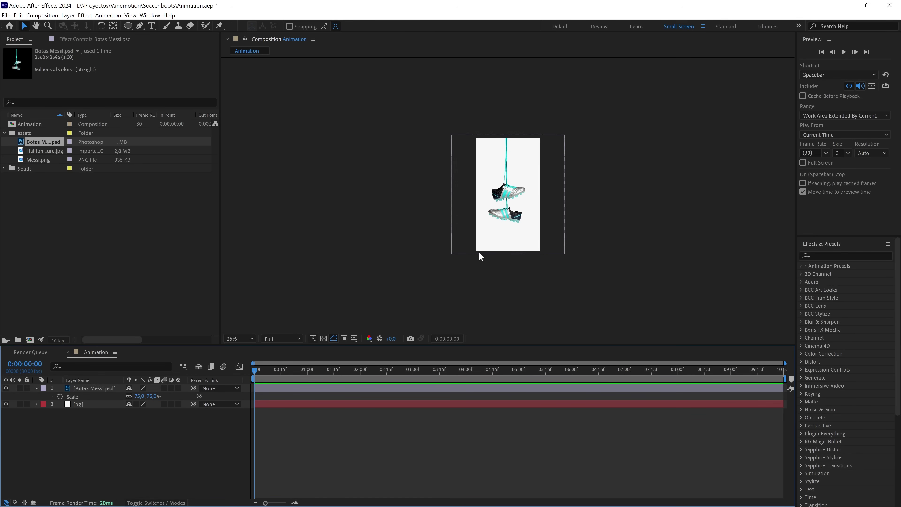
{"action": "key", "text": "period"}
{"action": "left_click", "coordinate": [108, 385]}
{"action": "key", "text": "r"}
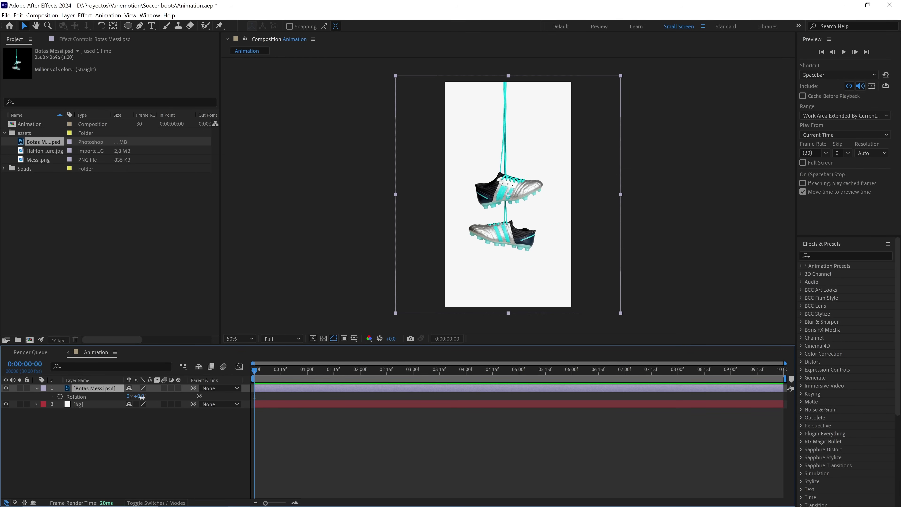
Test-rotate the boots, undo, then drag the anchor point to the top of the laces.
{"action": "mouse_move", "coordinate": [141, 396]}
{"action": "left_mouse_down"}
{"action": "mouse_move", "coordinate": [157, 396]}
{"action": "mouse_move", "coordinate": [144, 396]}
{"action": "left_mouse_up"}
{"action": "key", "text": "ctrl+z"}
{"action": "left_click", "coordinate": [112, 26]}
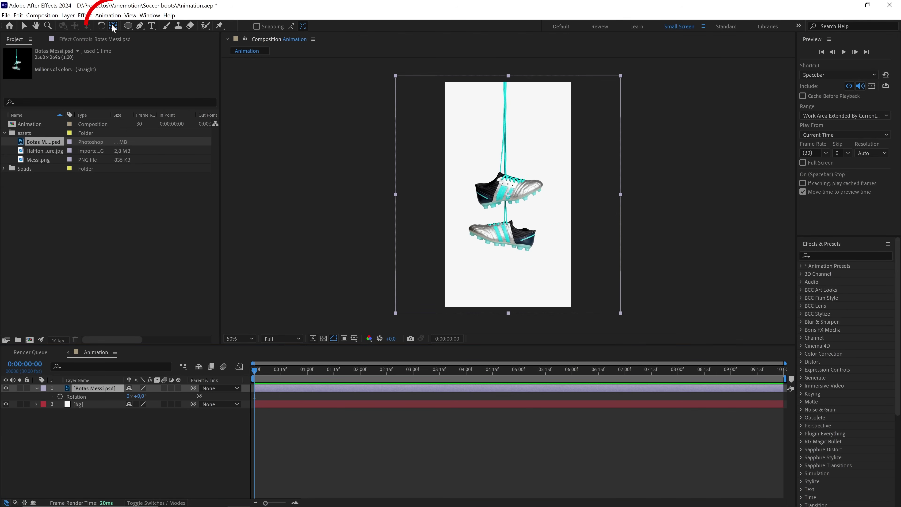
{"action": "left_click_drag", "start_coordinate": [508, 196], "coordinate": [525, 179]}
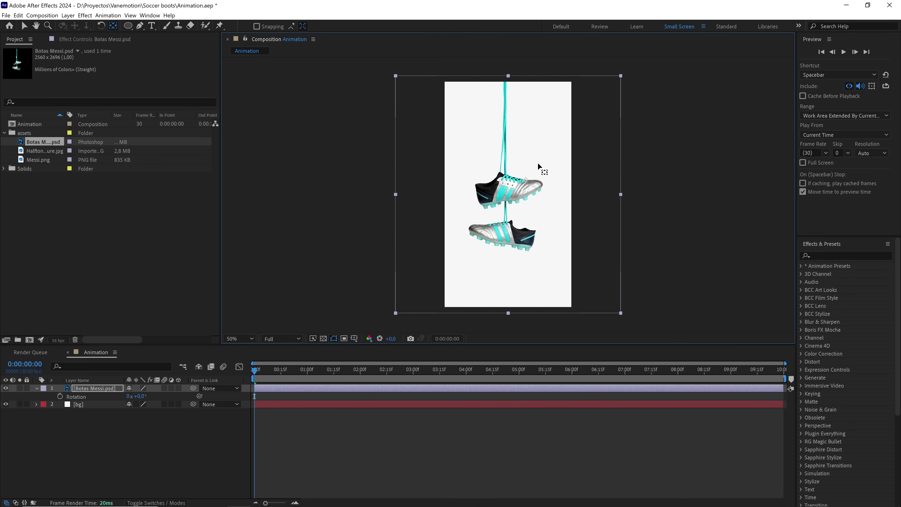
{"action": "left_click_drag", "start_coordinate": [529, 146], "coordinate": [524, 143]}
{"action": "scroll", "coordinate": [509, 102], "scroll_direction": "up", "scroll_amount": 4}
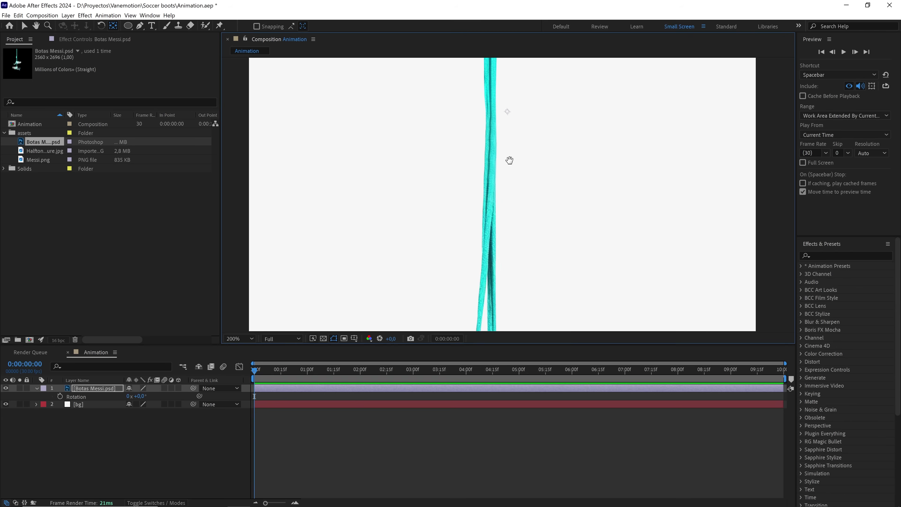
{"action": "left_click_drag", "start_coordinate": [509, 160], "coordinate": [512, 265]}
{"action": "left_click_drag", "start_coordinate": [509, 215], "coordinate": [494, 139]}
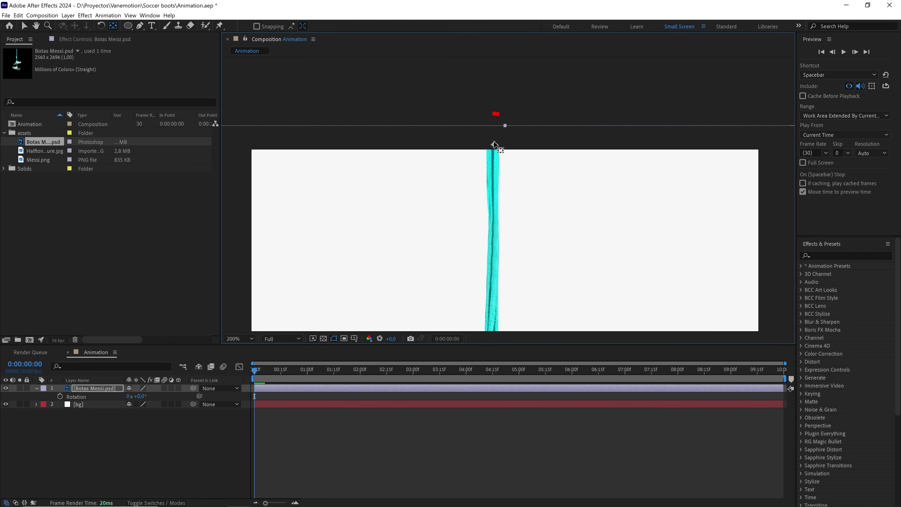
{"action": "scroll", "coordinate": [505, 191], "scroll_direction": "down", "scroll_amount": 4}
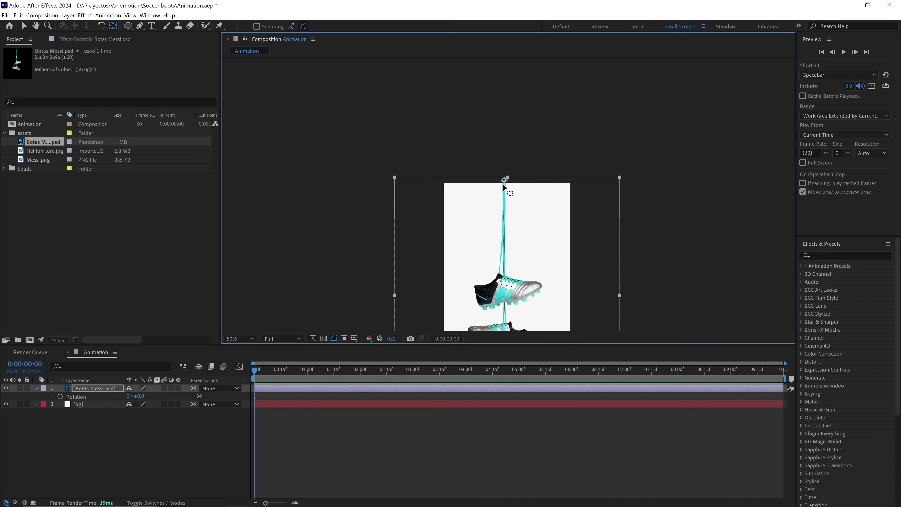
{"action": "left_click_drag", "start_coordinate": [528, 215], "coordinate": [526, 153]}
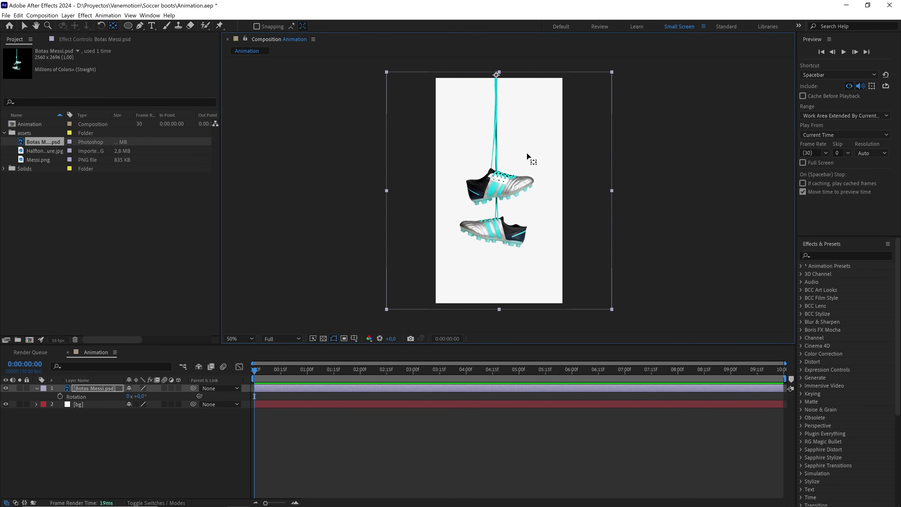
Keyframe the boots' rotation at 25° at 0s and −25° at 2s.
{"action": "left_click", "coordinate": [139, 396]}
{"action": "type", "text": "10"}
{"action": "key", "text": "Return"}
{"action": "type", "text": "20"}
{"action": "key", "text": "Return"}
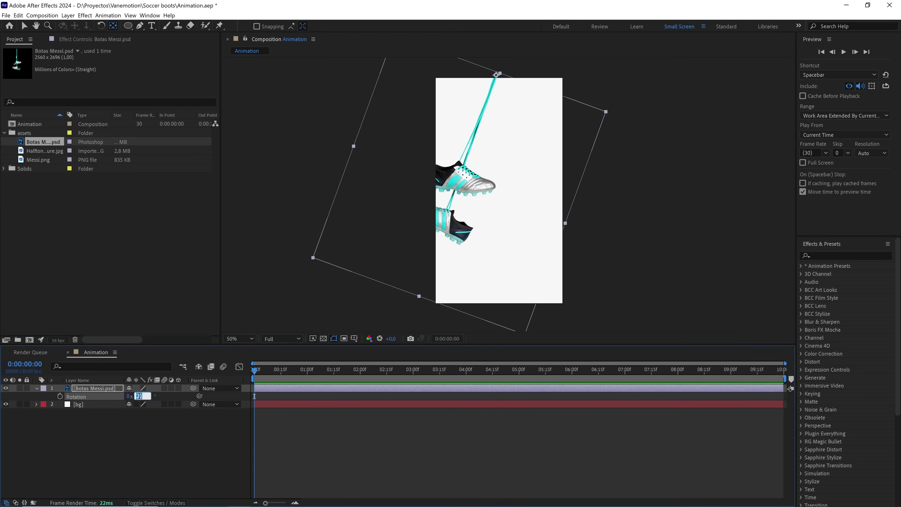
{"action": "key", "text": "Up"}
{"action": "key", "text": "Up"}
{"action": "key", "text": "Up"}
{"action": "key", "text": "Up"}
{"action": "key", "text": "Up"}
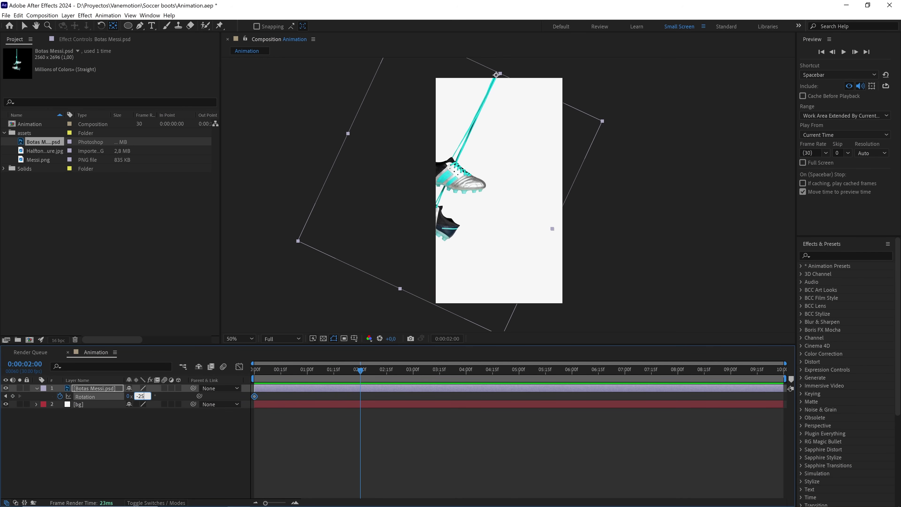
{"action": "left_click", "coordinate": [313, 436]}
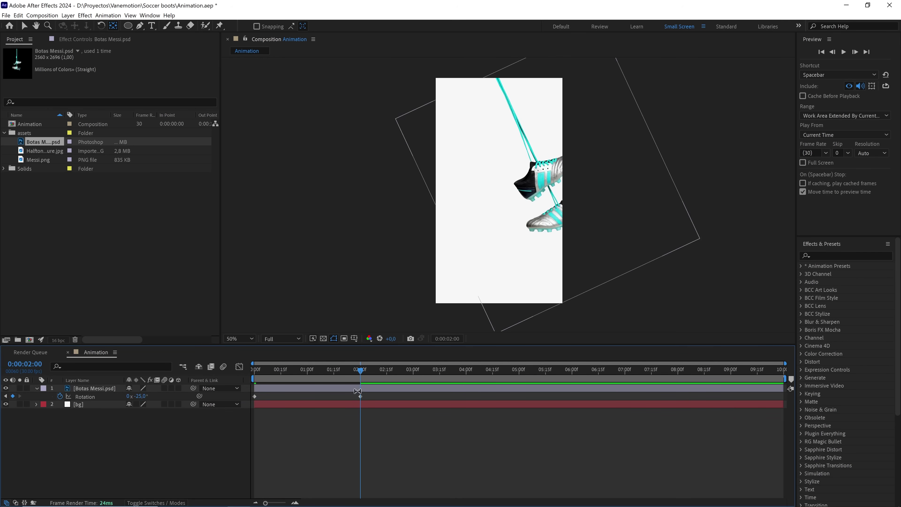
Copy the 25° starting rotation keyframe and paste it at 4 seconds.
{"action": "left_click", "coordinate": [465, 385]}
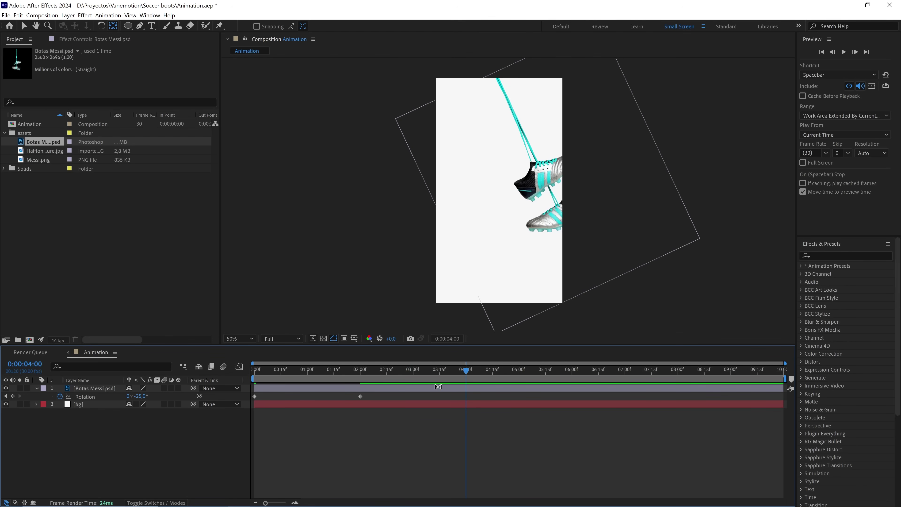
{"action": "left_click", "coordinate": [255, 396]}
{"action": "key", "text": "ctrl+c"}
{"action": "key", "text": "ctrl+v"}
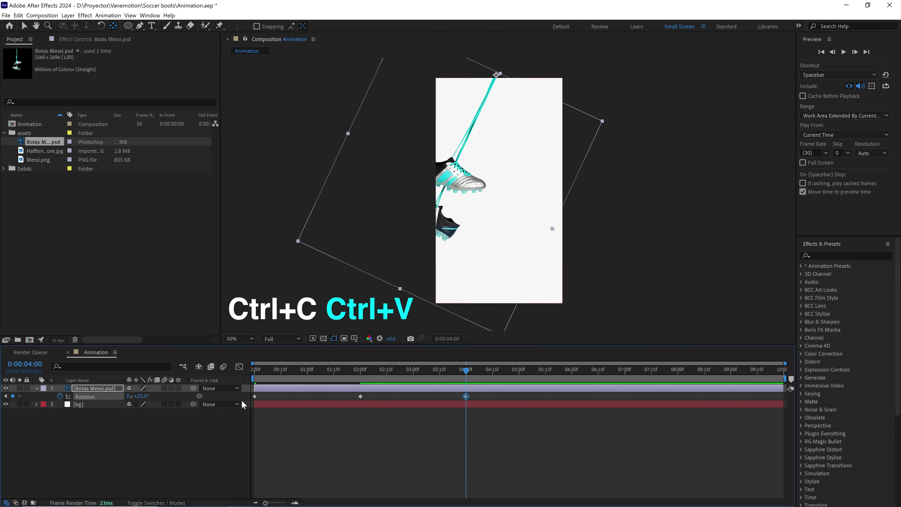
{"action": "left_click_drag", "start_coordinate": [482, 393], "coordinate": [313, 396]}
Easy-ease the three rotation keyframes with 60% influence and preview the speed curve and swing.
{"action": "left_click_drag", "start_coordinate": [245, 400], "coordinate": [245, 400]}
{"action": "key", "text": "F9"}
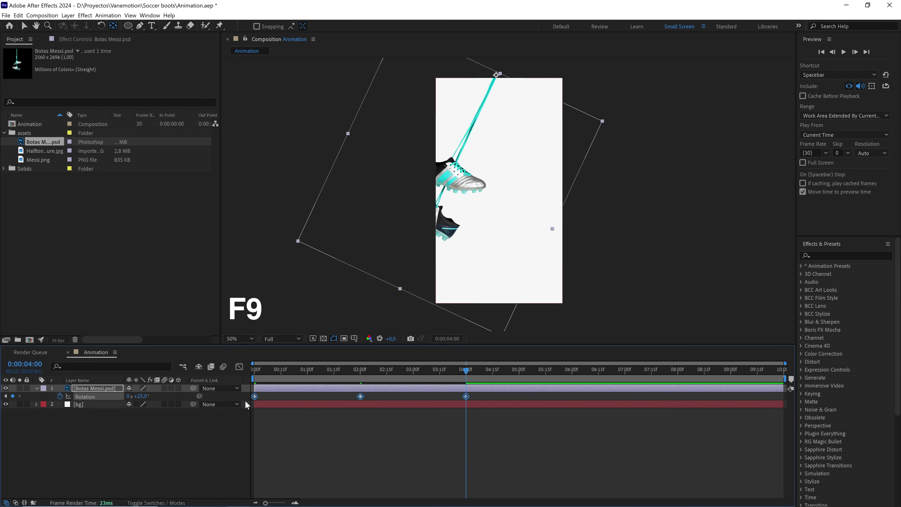
{"action": "right_click", "coordinate": [359, 395]}
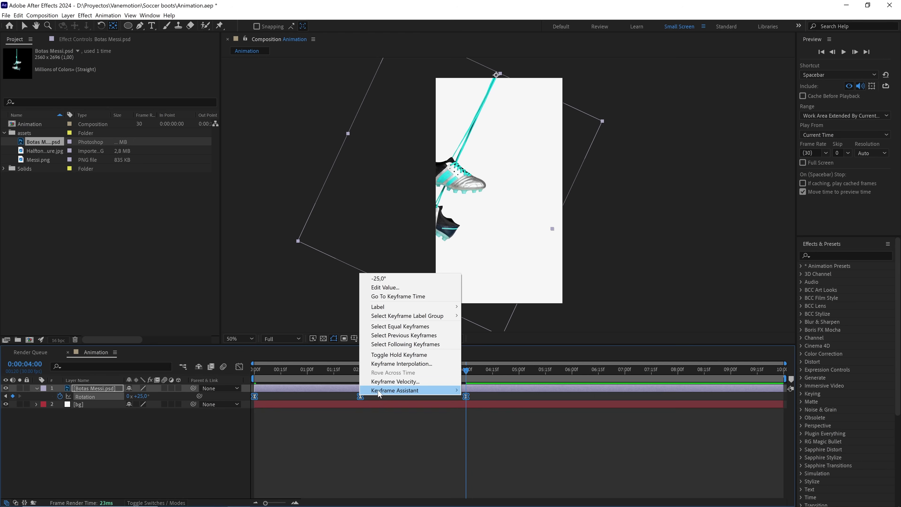
{"action": "left_click", "coordinate": [390, 386]}
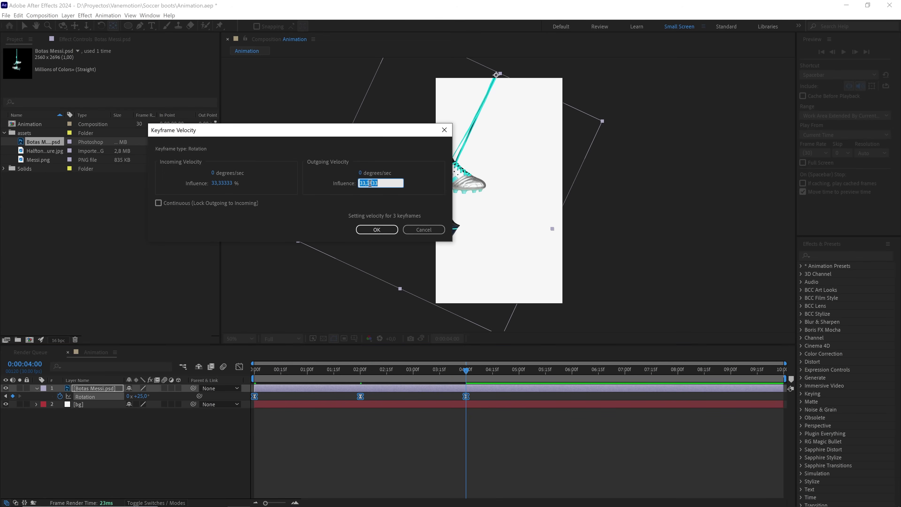
{"action": "left_click", "coordinate": [229, 182]}
{"action": "type", "text": "60"}
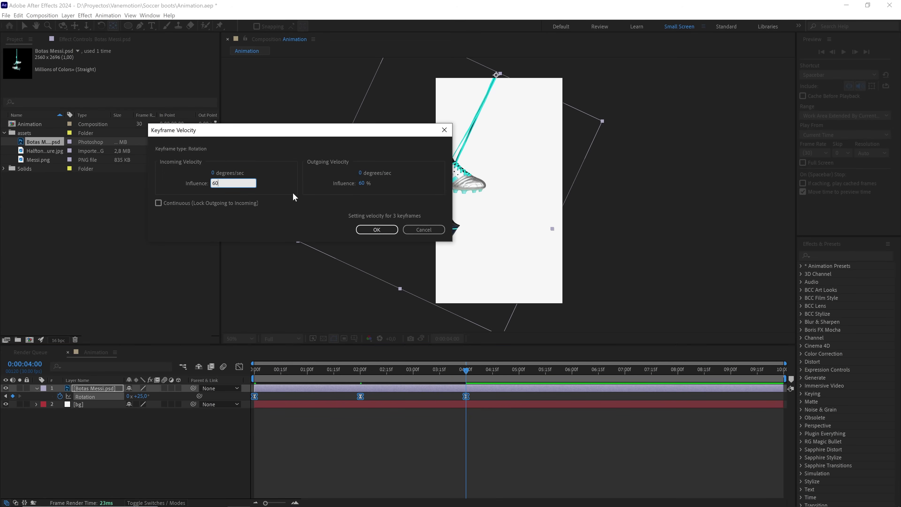
{"action": "left_click", "coordinate": [377, 229]}
{"action": "left_click", "coordinate": [239, 366]}
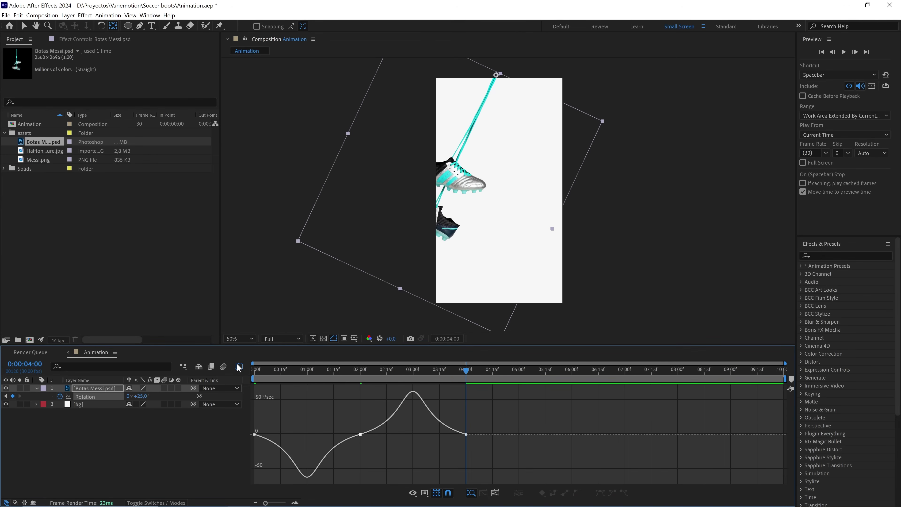
{"action": "key", "text": "space"}
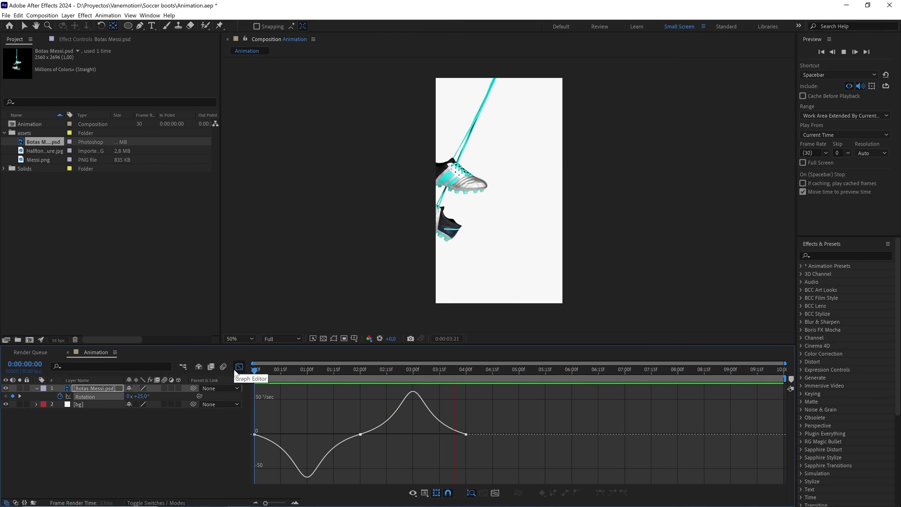
Stop the preview, move to frame 13 and duplicate the boots layer.
{"action": "key", "text": "space"}
{"action": "left_click", "coordinate": [239, 366]}
{"action": "left_click_drag", "start_coordinate": [271, 374], "coordinate": [277, 375]}
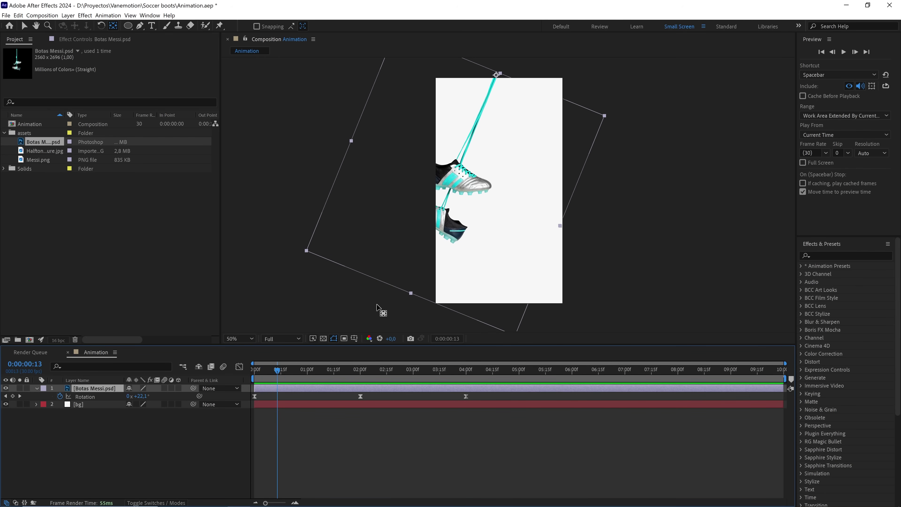
{"action": "key", "text": "ctrl+d"}
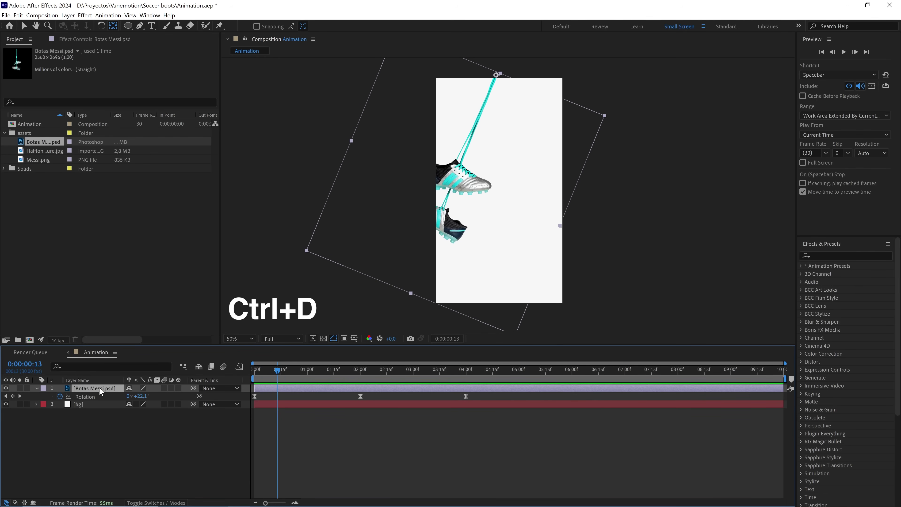
Apply the Fill effect to the lower boots copy.
{"action": "left_click", "coordinate": [102, 395]}
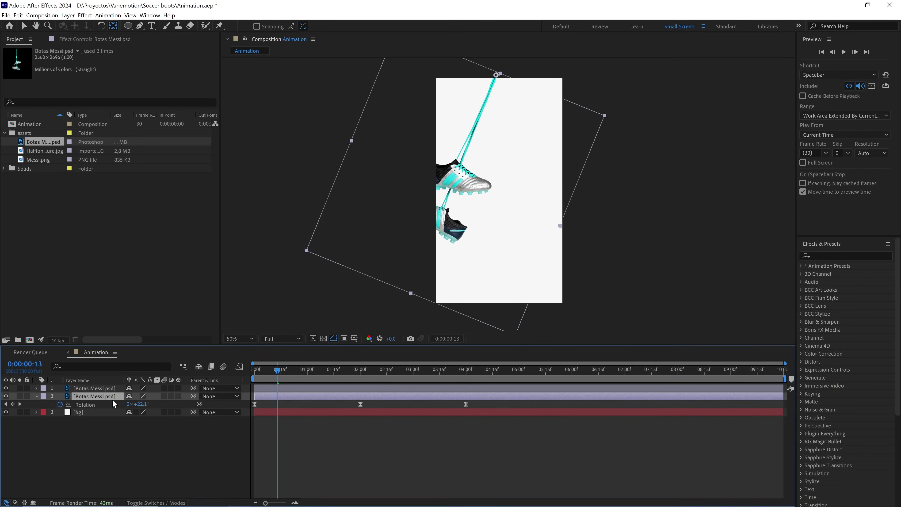
{"action": "left_click", "coordinate": [838, 255]}
{"action": "type", "text": "fill"}
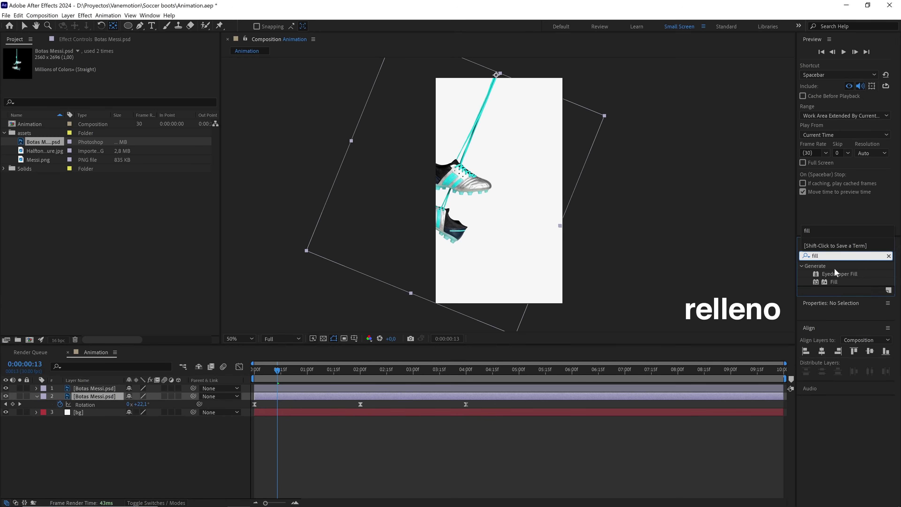
{"action": "left_click_drag", "start_coordinate": [833, 281], "coordinate": [104, 394]}
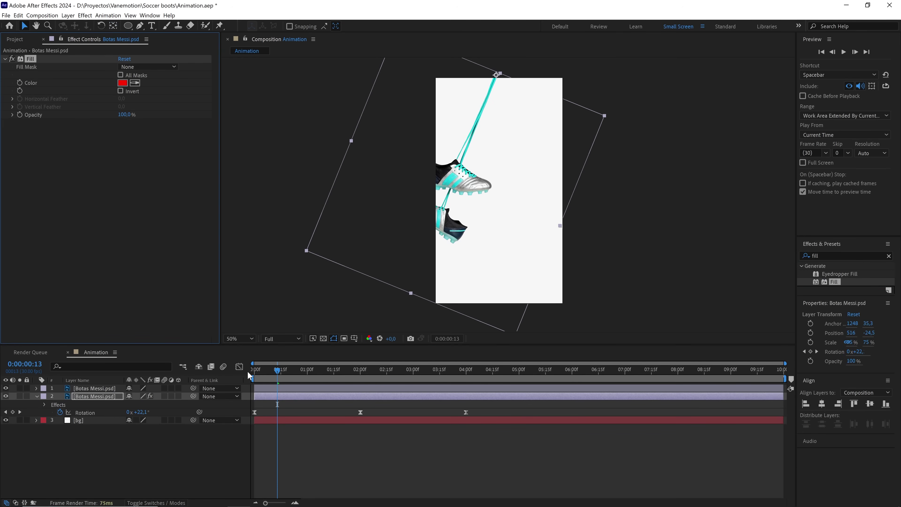
Key the red copy's rotation at 18° at 0s and −18° at 2s.
{"action": "left_click", "coordinate": [254, 370]}
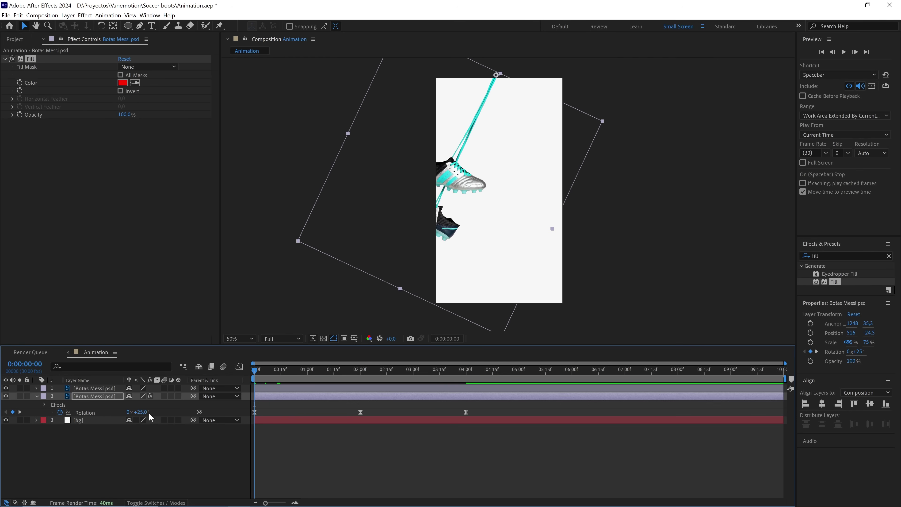
{"action": "key", "text": "Down"}
{"action": "key", "text": "Down"}
{"action": "key", "text": "Down"}
{"action": "key", "text": "Down"}
{"action": "key", "text": "Down"}
{"action": "key", "text": "Down"}
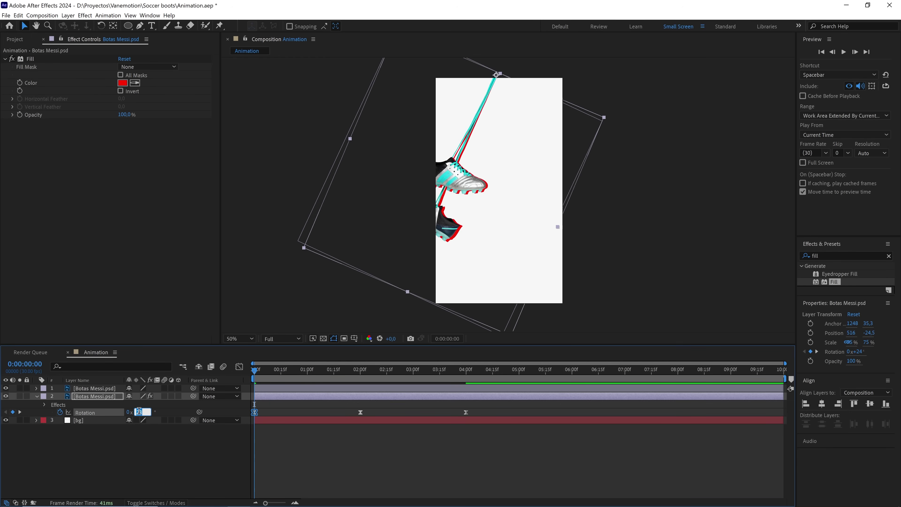
{"action": "key", "text": "Down"}
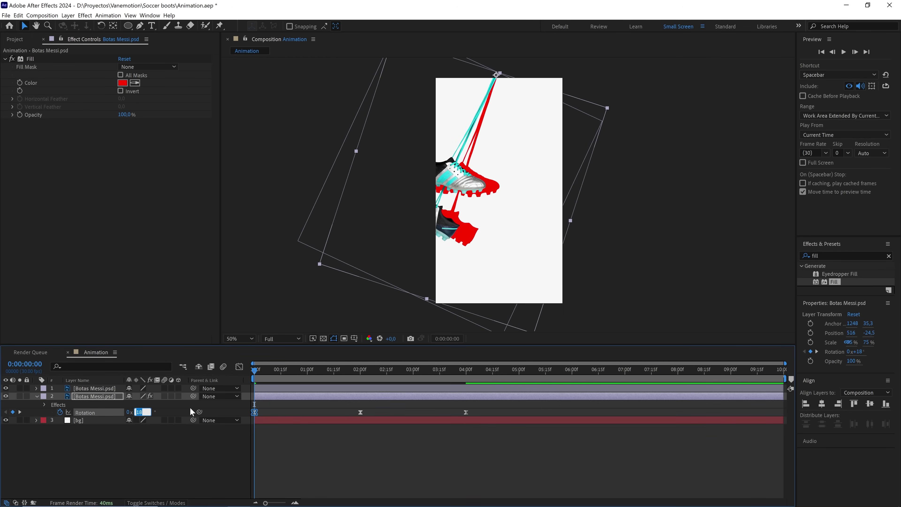
{"action": "left_click_drag", "start_coordinate": [290, 373], "coordinate": [359, 371]}
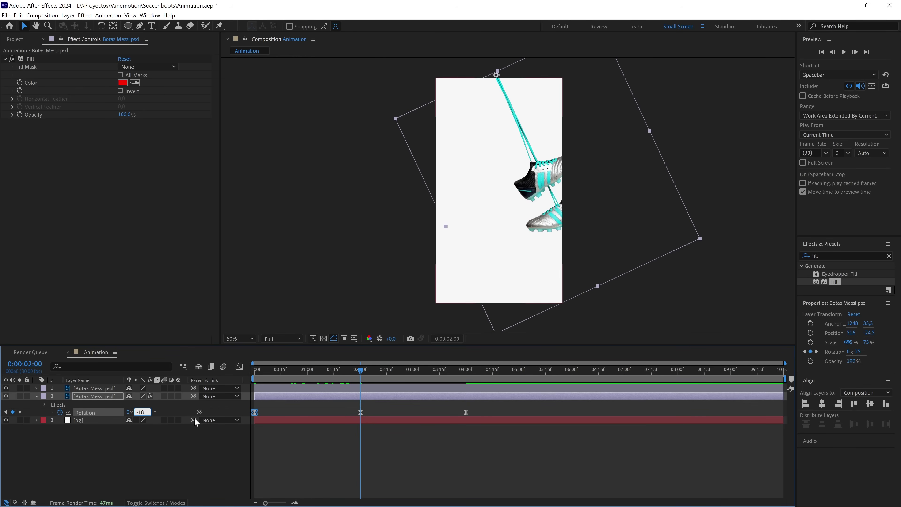
{"action": "left_click", "coordinate": [313, 405]}
Paste the copy's 18° starting keyframe at 4 seconds and review the offset swing.
{"action": "left_click_drag", "start_coordinate": [370, 374], "coordinate": [460, 371]}
{"action": "left_click", "coordinate": [254, 412]}
{"action": "key", "text": "ctrl+c"}
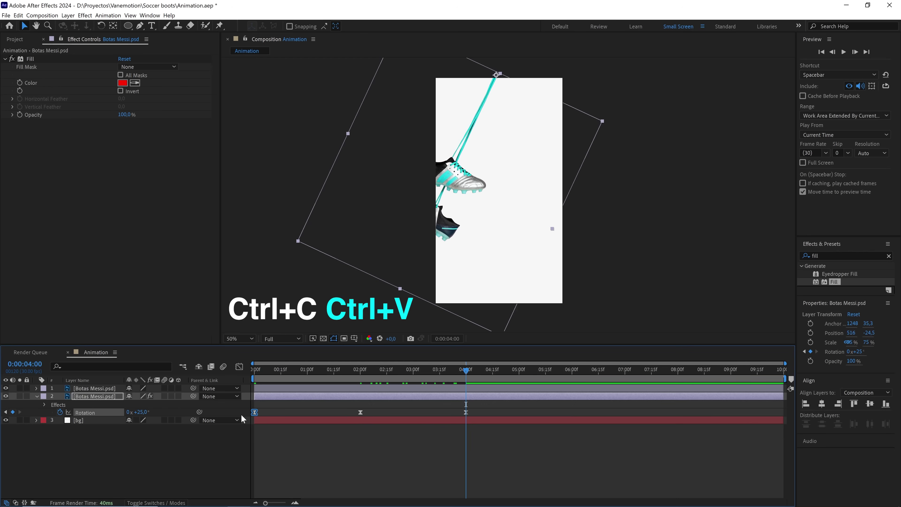
{"action": "key", "text": "ctrl+v"}
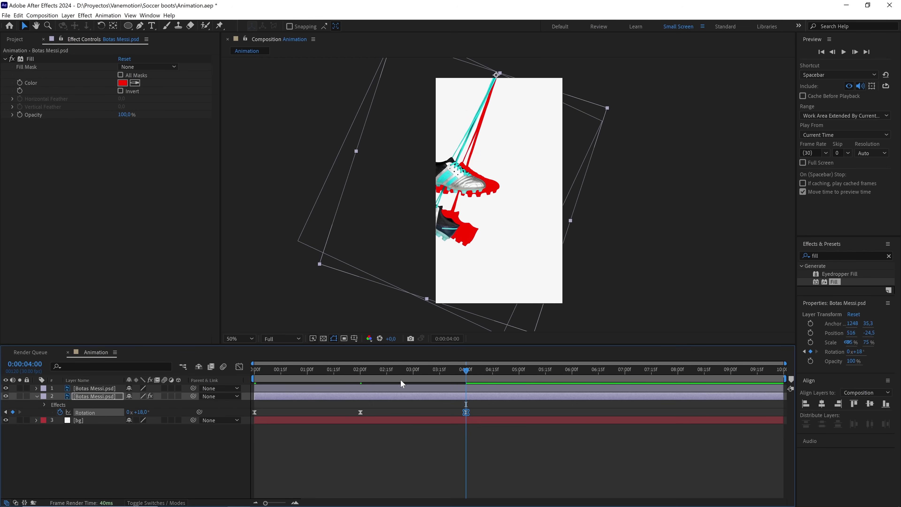
{"action": "left_click_drag", "start_coordinate": [441, 371], "coordinate": [413, 374]}
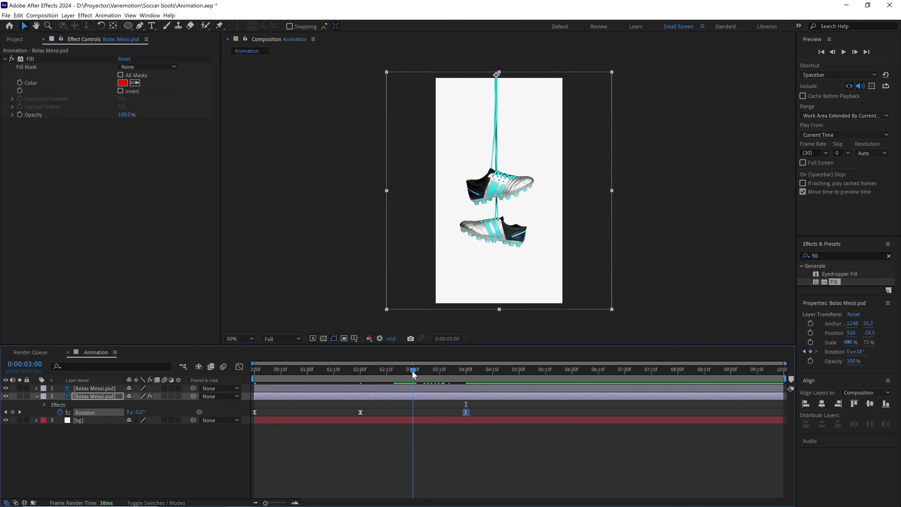
Scale the red boots copy up to 77%.
{"action": "key", "text": "s"}
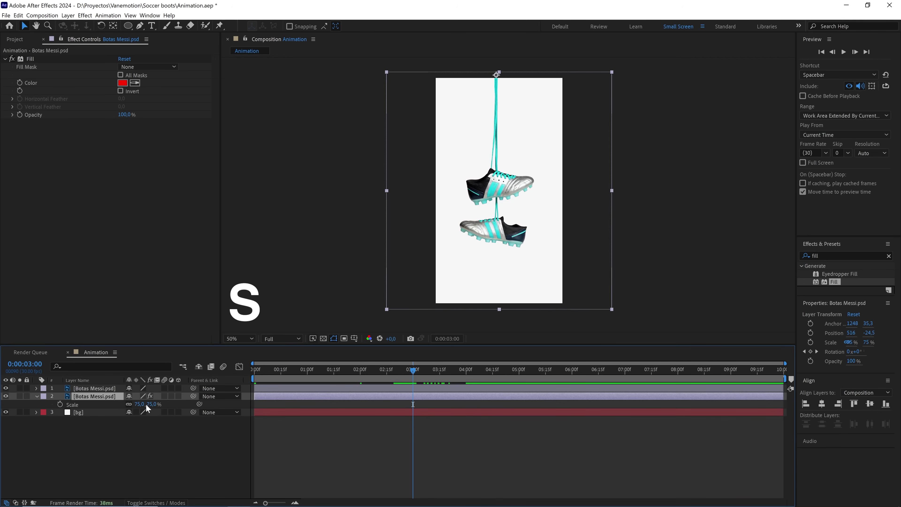
{"action": "left_click", "coordinate": [152, 404]}
{"action": "key", "text": "Up"}
{"action": "key", "text": "Up"}
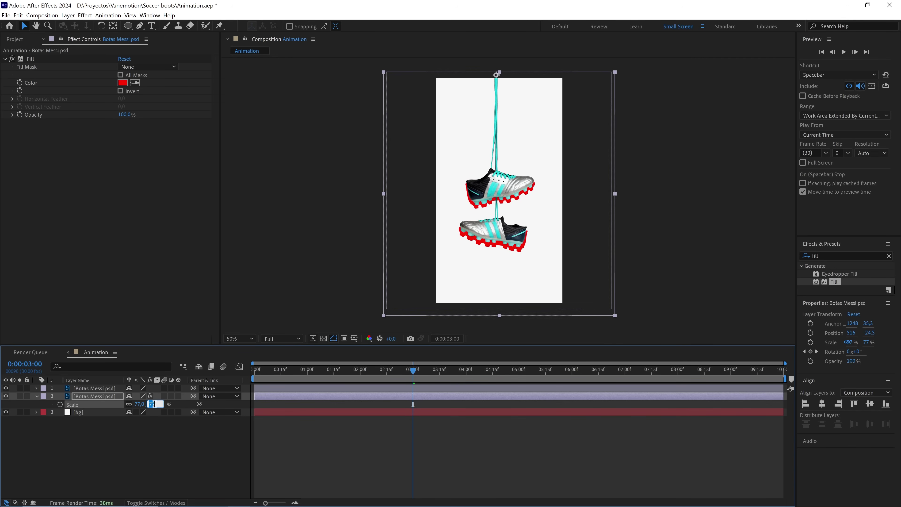
{"action": "left_click", "coordinate": [117, 399]}
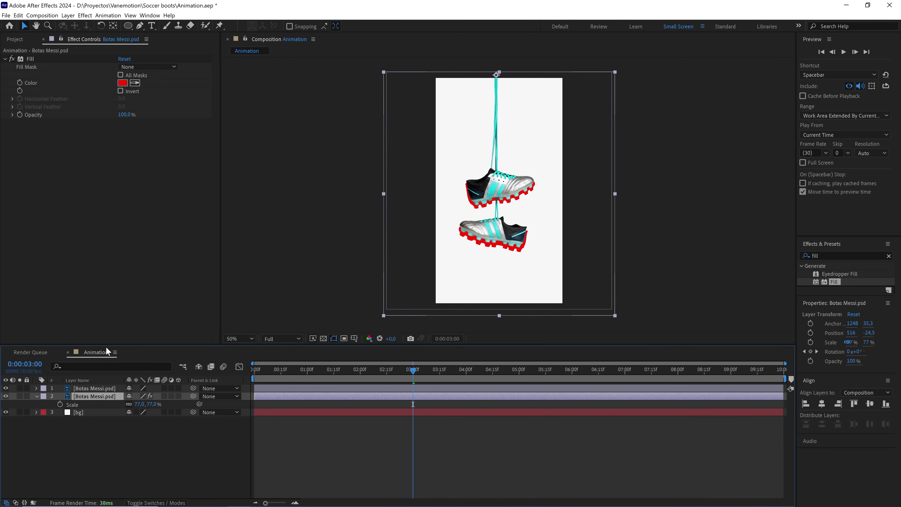
Change the boots copy's fill colour to black.
{"action": "left_click", "coordinate": [122, 83]}
{"action": "left_click_drag", "start_coordinate": [180, 262], "coordinate": [133, 413]}
{"action": "left_click", "coordinate": [374, 259]}
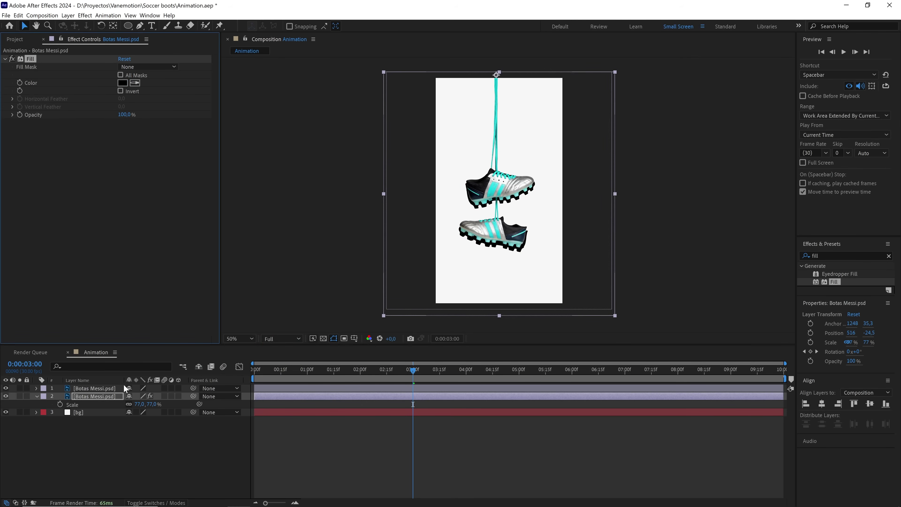
Set the copy's Opacity to 20% and check the shadow around 2 seconds.
{"action": "key", "text": "t"}
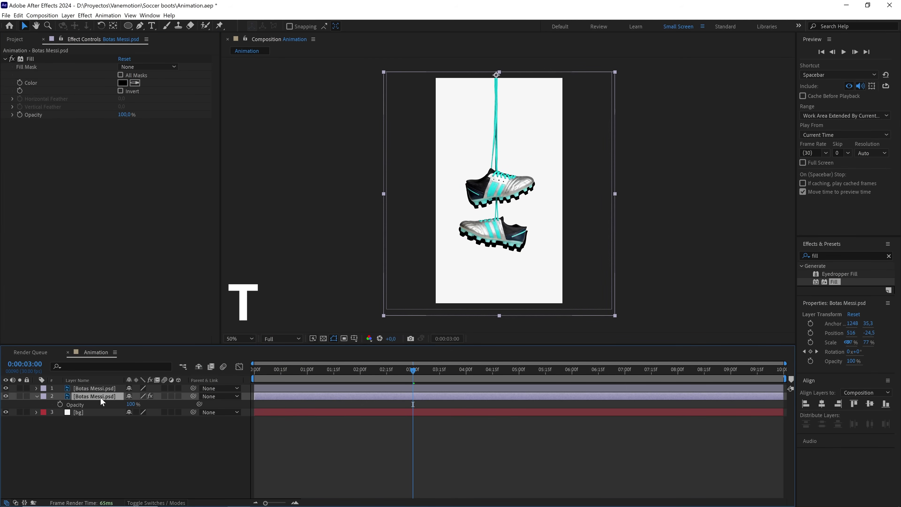
{"action": "left_click", "coordinate": [131, 404]}
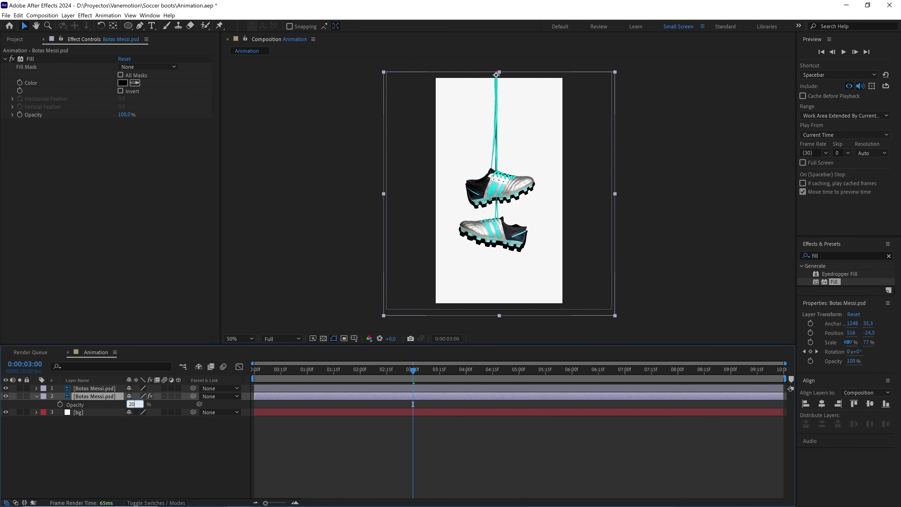
{"action": "key", "text": "Return"}
{"action": "left_click", "coordinate": [206, 424]}
{"action": "left_click_drag", "start_coordinate": [387, 371], "coordinate": [440, 374]}
Apply Fast Box Blur to the shadow layer 2 with Blur Radius 15, then review it.
{"action": "left_click", "coordinate": [826, 255]}
{"action": "type", "text": "fast"}
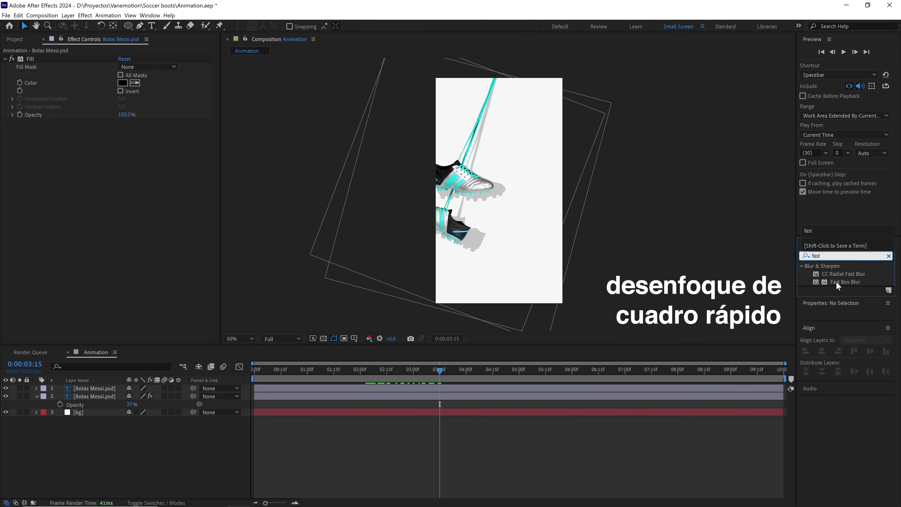
{"action": "left_click_drag", "start_coordinate": [836, 281], "coordinate": [105, 395]}
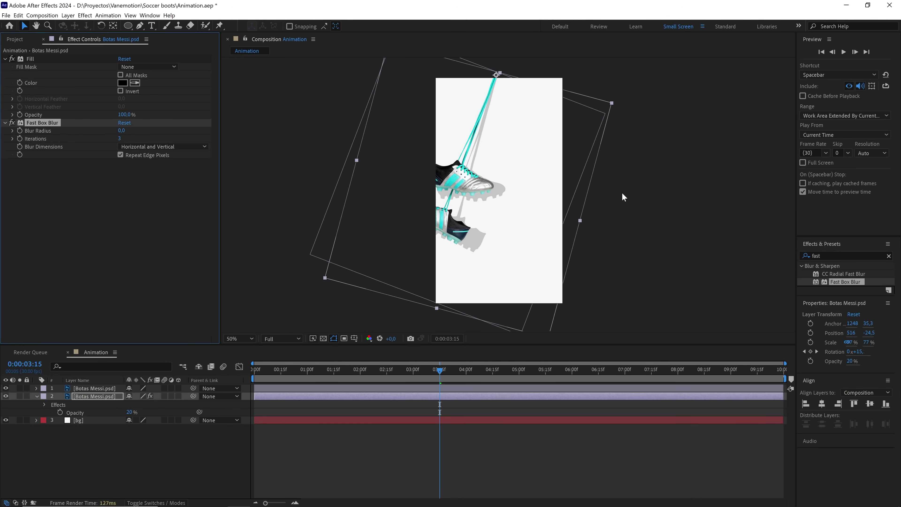
{"action": "key", "text": "period"}
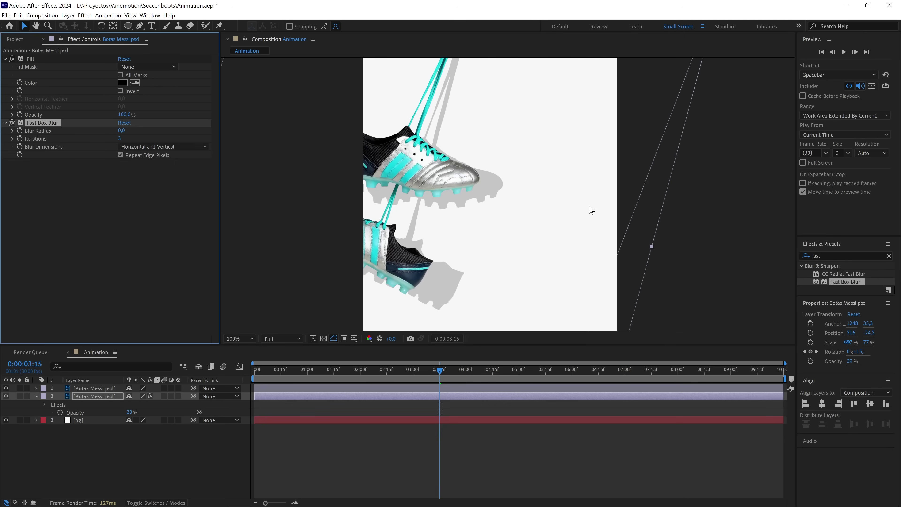
{"action": "left_click", "coordinate": [123, 131]}
{"action": "left_click", "coordinate": [121, 224]}
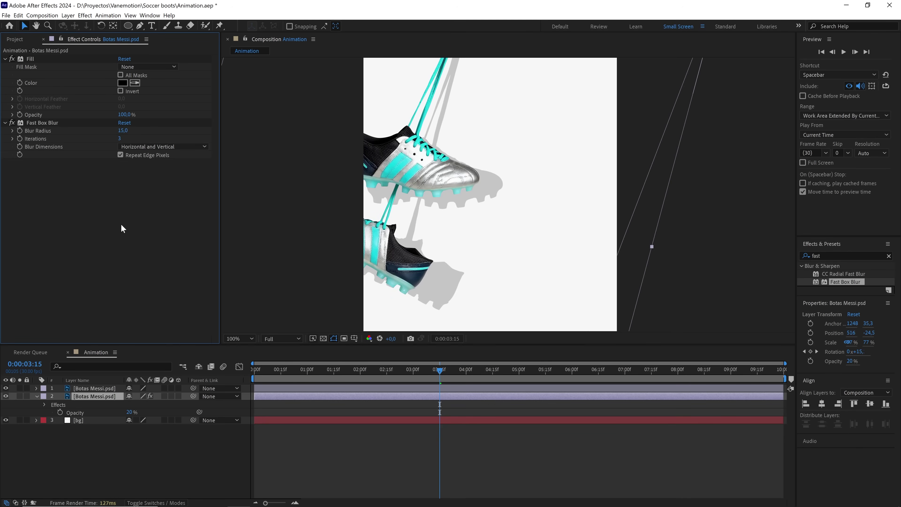
{"action": "left_click_drag", "start_coordinate": [431, 377], "coordinate": [342, 370]}
{"action": "key", "text": "comma"}
{"action": "key", "text": "comma"}
{"action": "key", "text": "comma"}
{"action": "key", "text": "comma"}
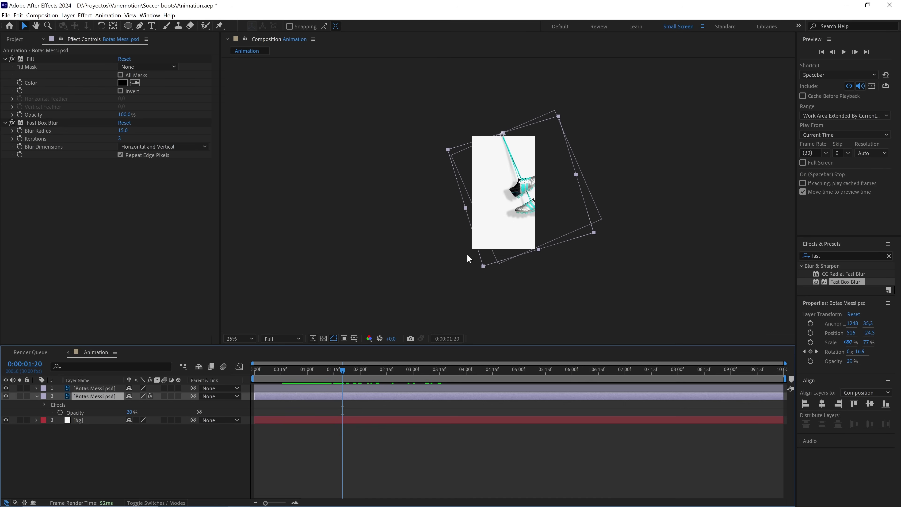
{"action": "key", "text": "period"}
Add Messi.png as the top layer and lower it to position 540, 1384.
{"action": "left_click", "coordinate": [13, 41]}
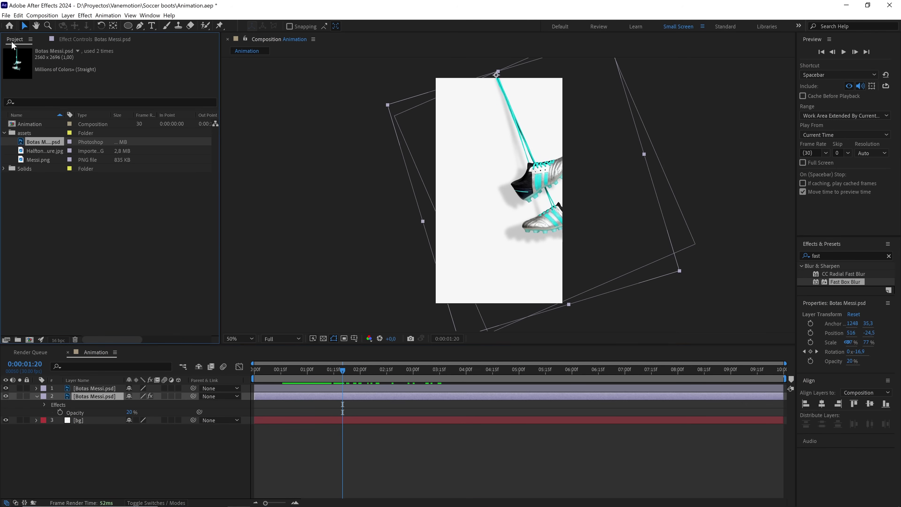
{"action": "left_click_drag", "start_coordinate": [39, 160], "coordinate": [92, 389]}
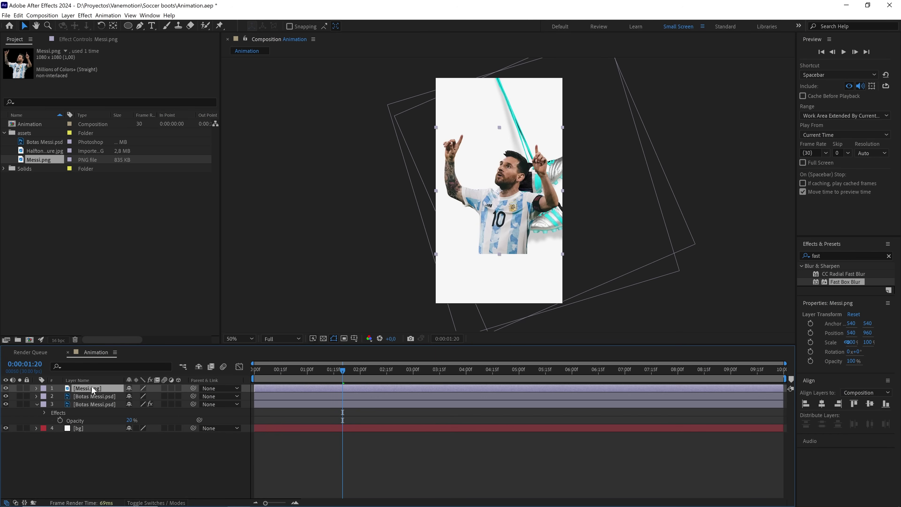
{"action": "key", "text": "shift+Down"}
{"action": "key", "text": "shift+Down"}
{"action": "key", "text": "shift+Down"}
{"action": "key", "text": "shift+Down"}
{"action": "key", "text": "shift+Down"}
{"action": "key", "text": "shift+Down"}
{"action": "key", "text": "shift+Down"}
{"action": "key", "text": "shift+Down"}
{"action": "key", "text": "shift+Down"}
{"action": "key", "text": "shift+Down"}
{"action": "key", "text": "shift+Down"}
{"action": "key", "text": "shift+Down"}
{"action": "key", "text": "shift+Down"}
{"action": "key", "text": "shift+Down"}
{"action": "key", "text": "shift+Down"}
{"action": "key", "text": "shift+Down"}
{"action": "key", "text": "shift+Down"}
{"action": "key", "text": "shift+Down"}
{"action": "key", "text": "shift+Down"}
{"action": "key", "text": "shift+Down"}
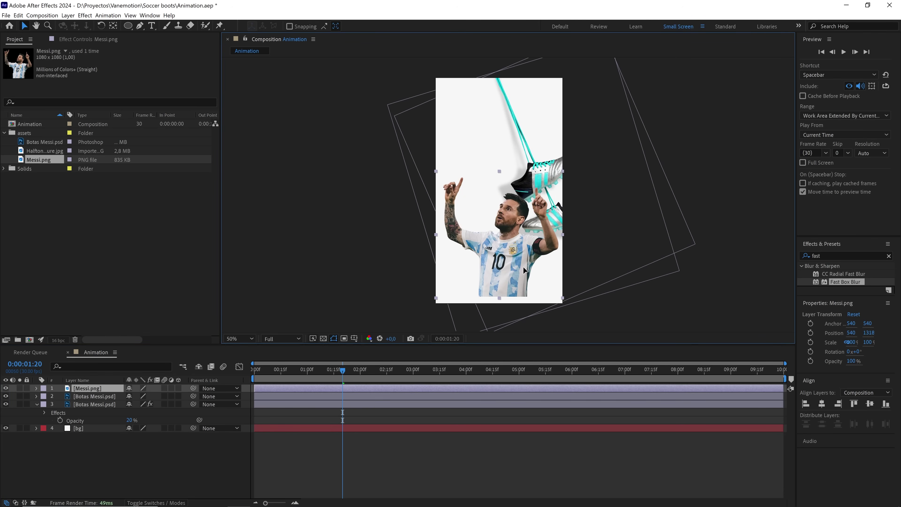
{"action": "scroll", "coordinate": [523, 270], "scroll_direction": "up", "scroll_amount": 2}
{"action": "key", "text": "Down"}
{"action": "key", "text": "Down"}
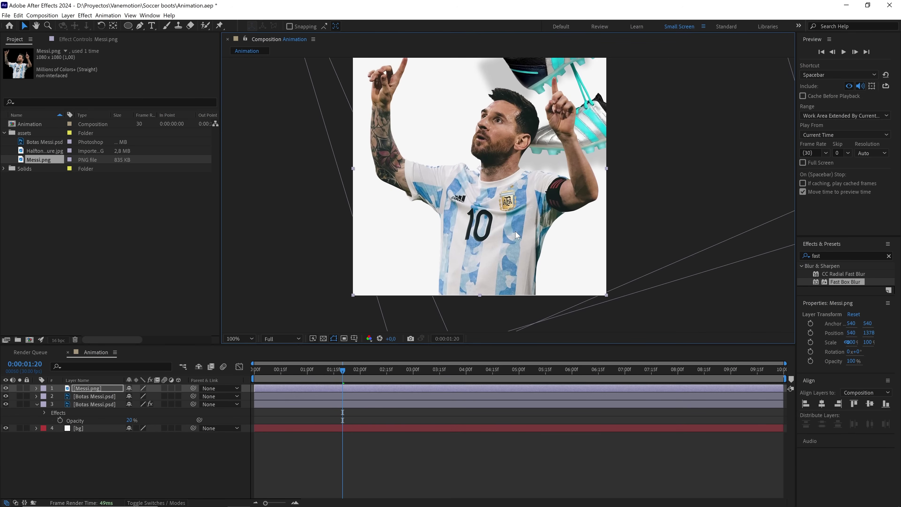
{"action": "key", "text": "Down"}
{"action": "key", "text": "Down"}
{"action": "key", "text": "Down"}
{"action": "key", "text": "Down"}
{"action": "scroll", "coordinate": [515, 231], "scroll_direction": "down", "scroll_amount": 2}
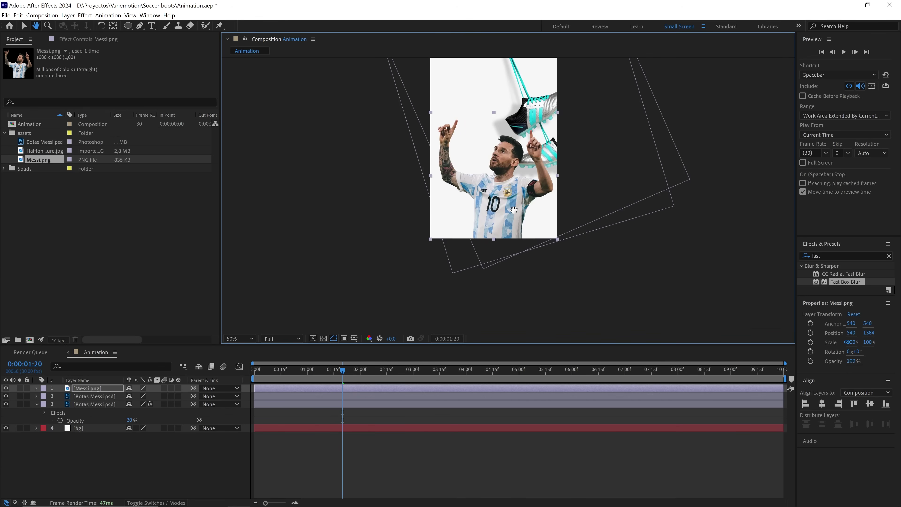
Apply Hue/Saturation to Messi.png with Master Saturation -100 and Lightness 70.
{"action": "double_click", "coordinate": [831, 256]}
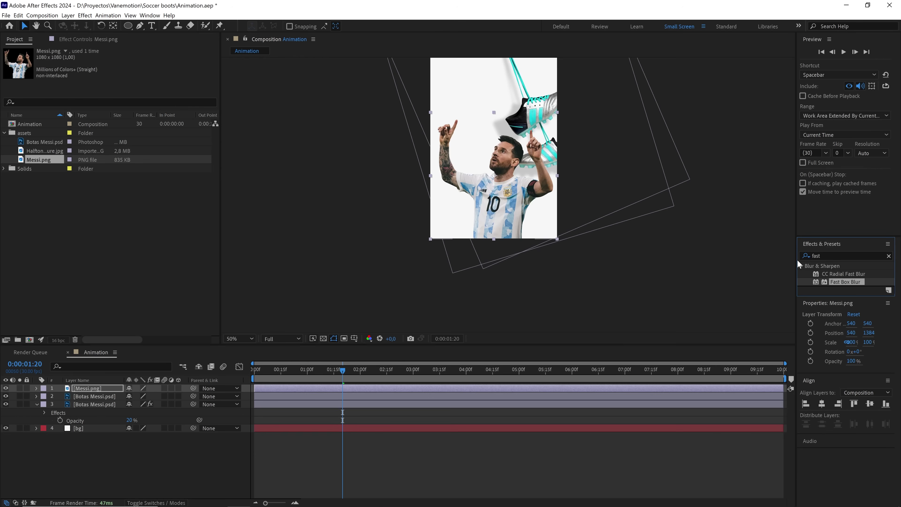
{"action": "type", "text": "hue"}
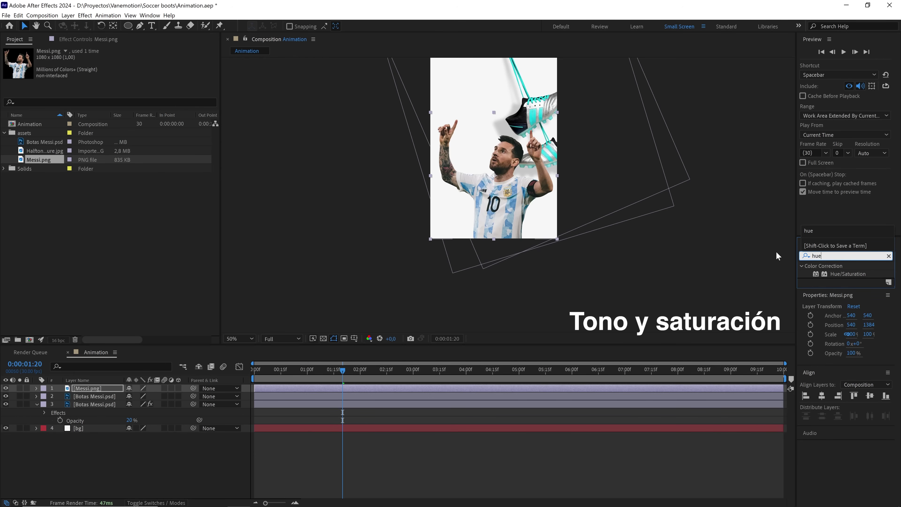
{"action": "left_click_drag", "start_coordinate": [840, 272], "coordinate": [99, 386]}
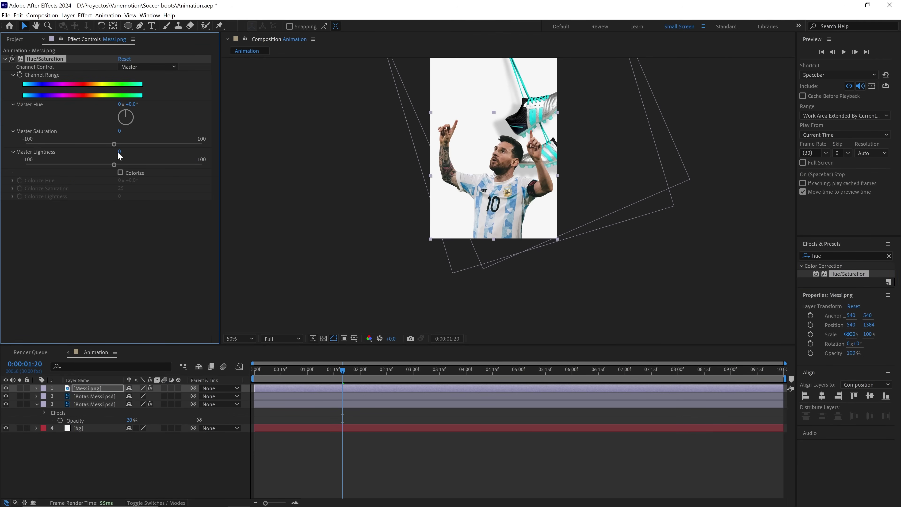
{"action": "left_click_drag", "start_coordinate": [114, 145], "coordinate": [2, 157]}
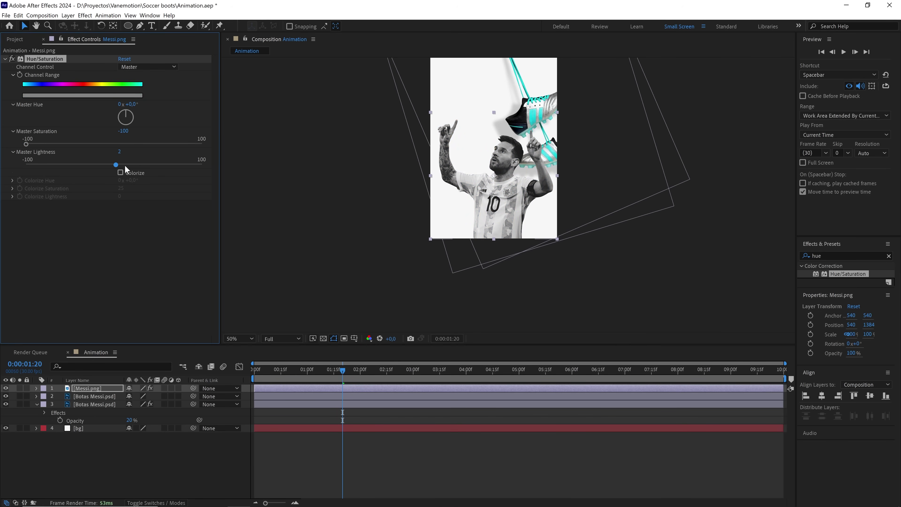
{"action": "left_click_drag", "start_coordinate": [125, 164], "coordinate": [170, 170]}
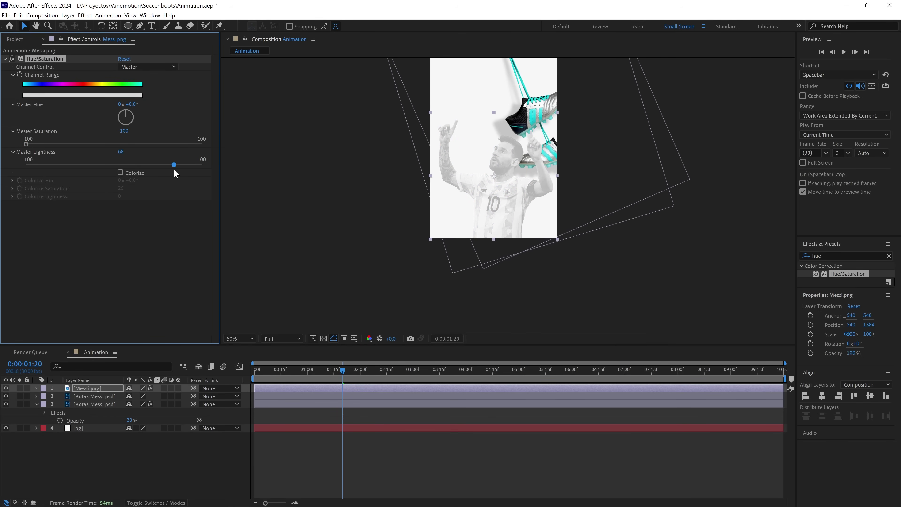
{"action": "left_click_drag", "start_coordinate": [176, 169], "coordinate": [176, 169]}
{"action": "key", "text": "period"}
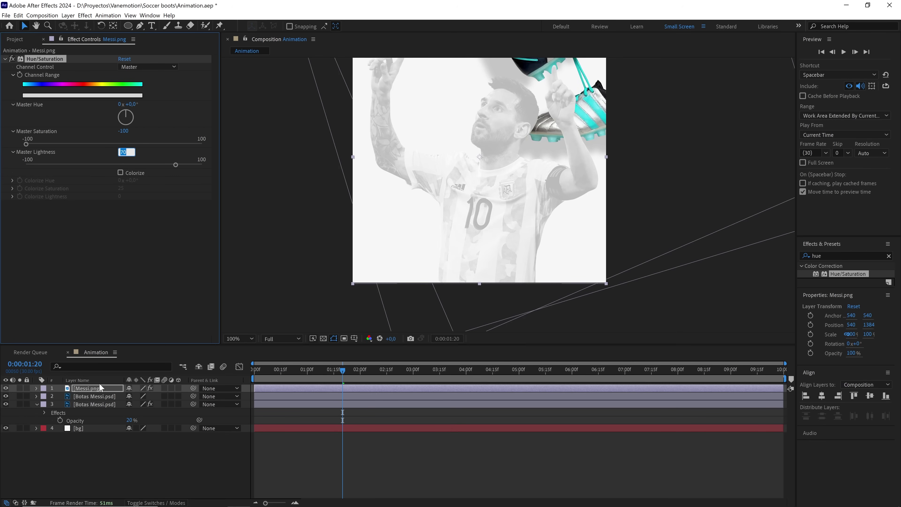
Move the Messi.png layer below the Botas Messi.psd boot layers.
{"action": "left_click_drag", "start_coordinate": [100, 387], "coordinate": [94, 411]}
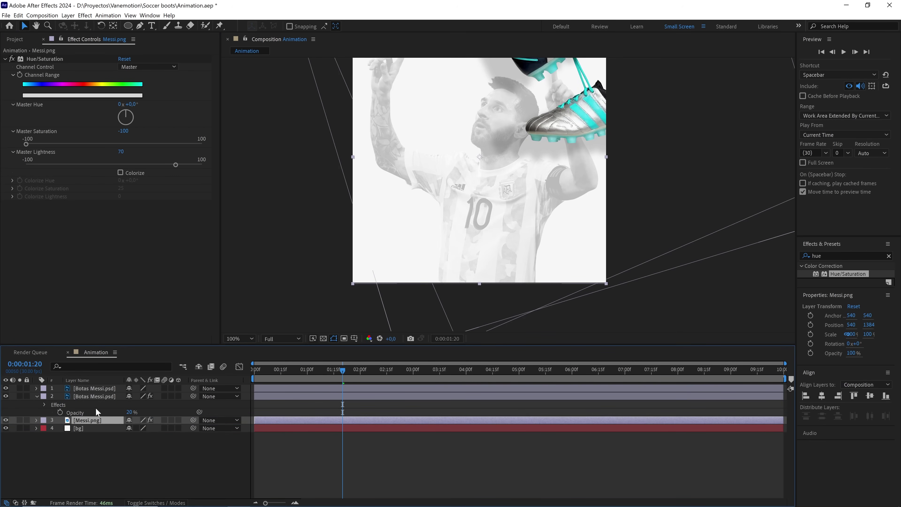
{"action": "left_click_drag", "start_coordinate": [473, 175], "coordinate": [474, 212]}
{"action": "key", "text": "comma"}
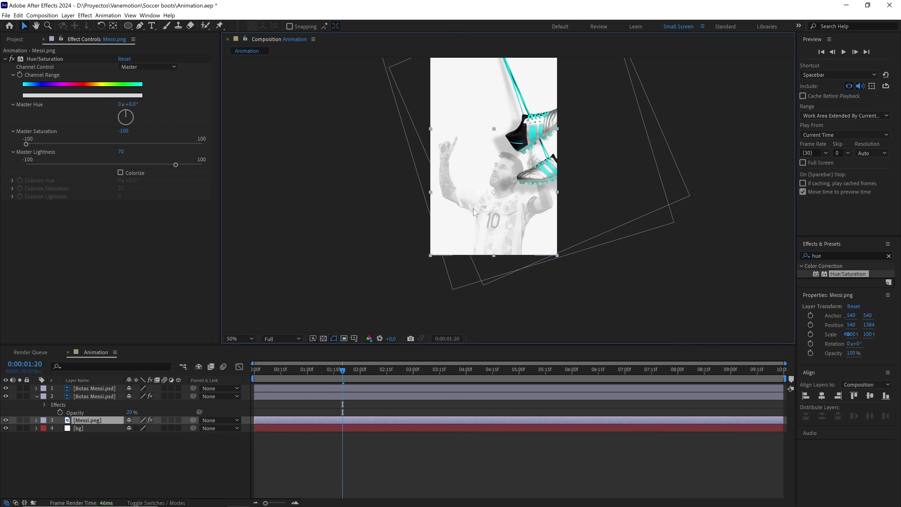
{"action": "left_click_drag", "start_coordinate": [342, 371], "coordinate": [294, 372]}
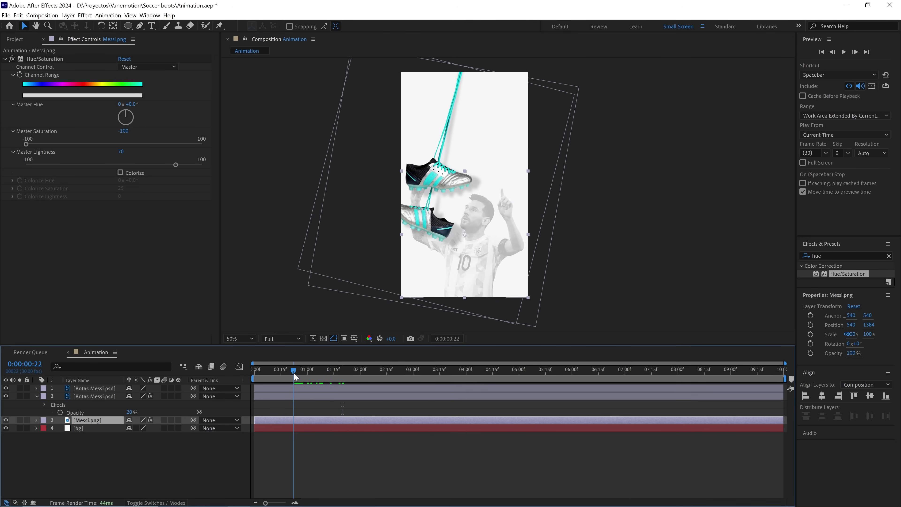
Draw a closed four-point shape with the Pen over the poster's upper right.
{"action": "left_click", "coordinate": [303, 405]}
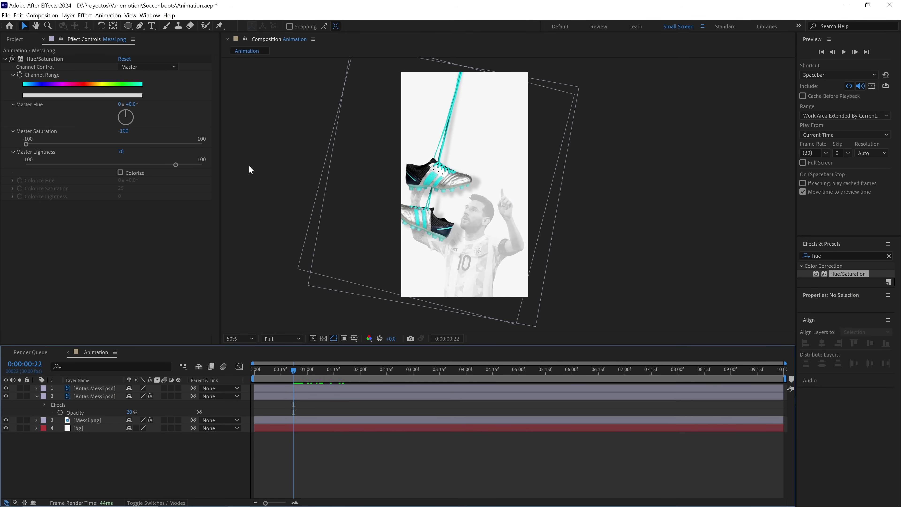
{"action": "left_click_drag", "start_coordinate": [140, 27], "coordinate": [203, 27]}
{"action": "scroll", "coordinate": [461, 89], "scroll_direction": "up", "scroll_amount": 2}
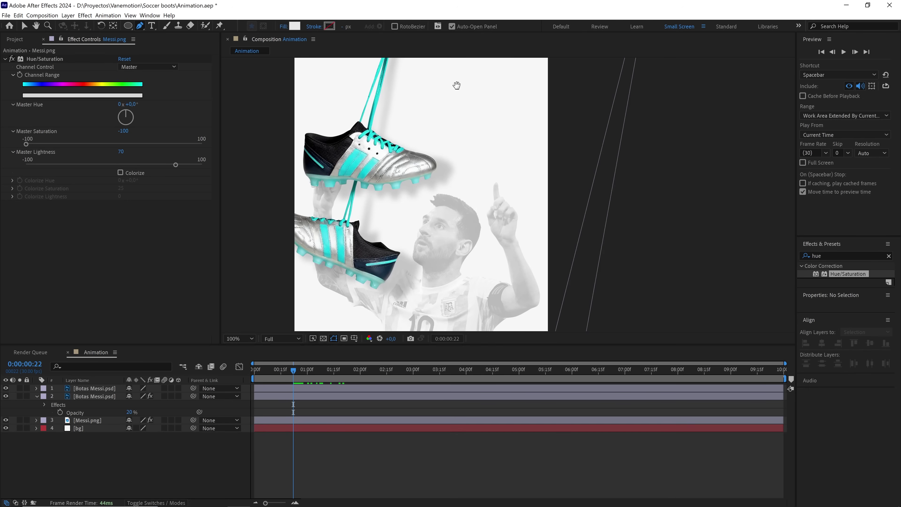
{"action": "left_click", "coordinate": [452, 86]}
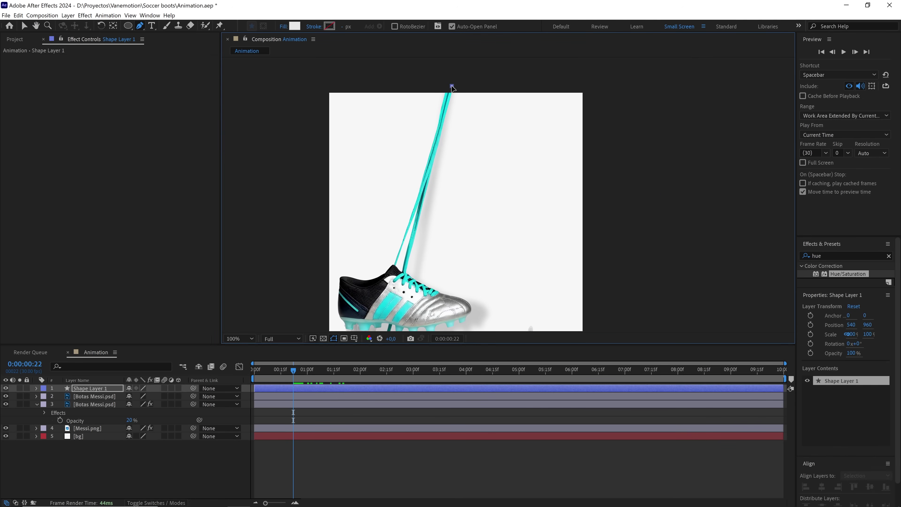
{"action": "left_click", "coordinate": [407, 263]}
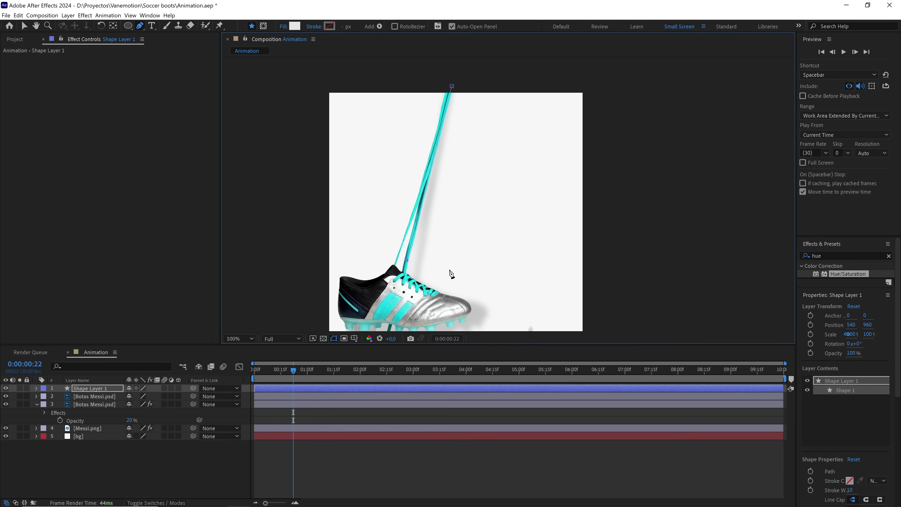
{"action": "left_click", "coordinate": [616, 311]}
{"action": "left_click", "coordinate": [668, 77]}
{"action": "left_click", "coordinate": [452, 86]}
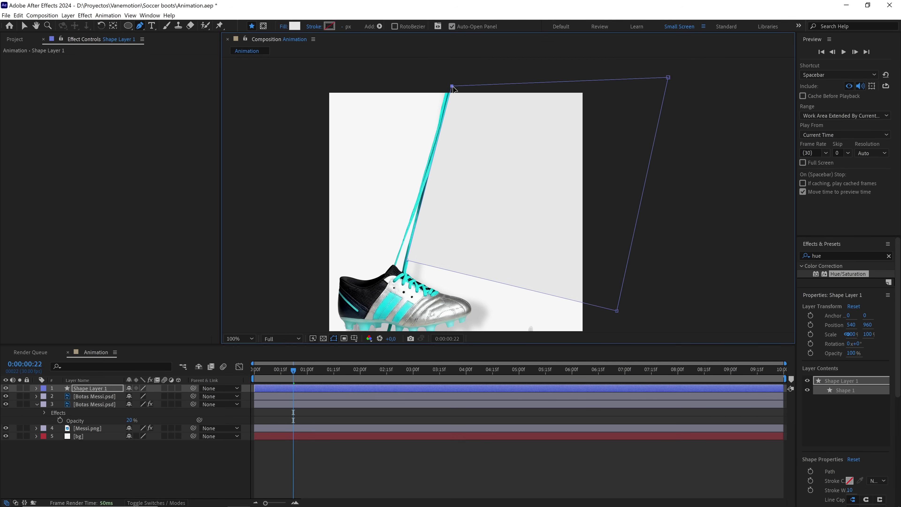
Give the new shape a pure black fill.
{"action": "left_click", "coordinate": [295, 26]}
{"action": "left_click_drag", "start_coordinate": [255, 277], "coordinate": [121, 414]}
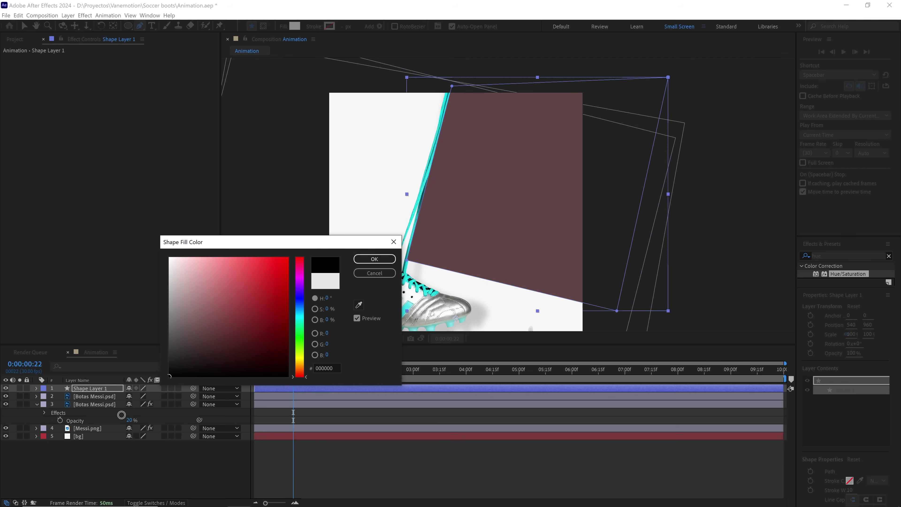
{"action": "left_click", "coordinate": [374, 259]}
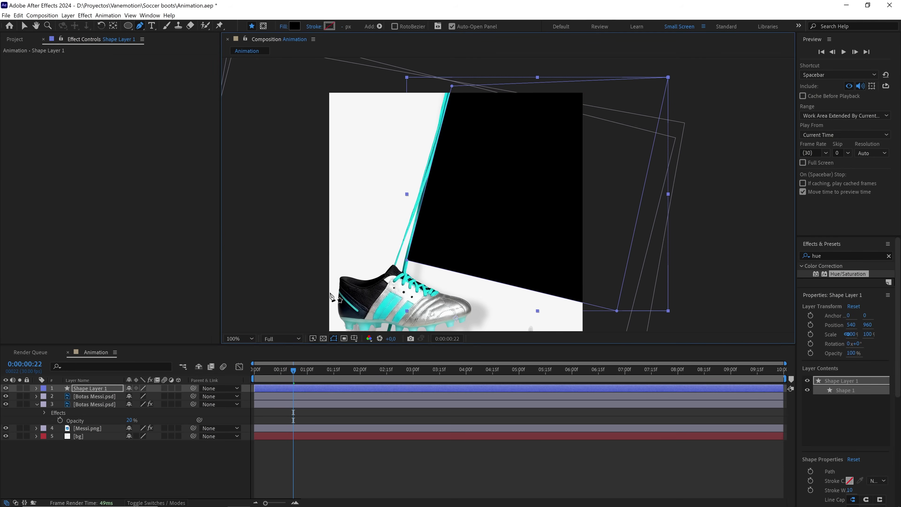
Rename Shape Layer 1 to 'matte'.
{"action": "left_click", "coordinate": [108, 390]}
{"action": "key", "text": "Return"}
{"action": "type", "text": "matte"}
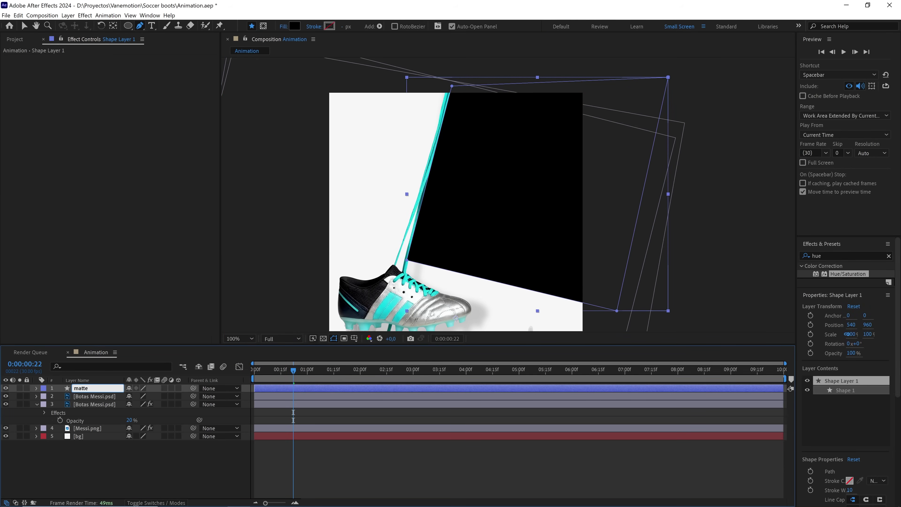
{"action": "key", "text": "Return"}
Parent the matte layer to Botas Messi.psd and preview the swing.
{"action": "left_click_drag", "start_coordinate": [193, 387], "coordinate": [129, 399]}
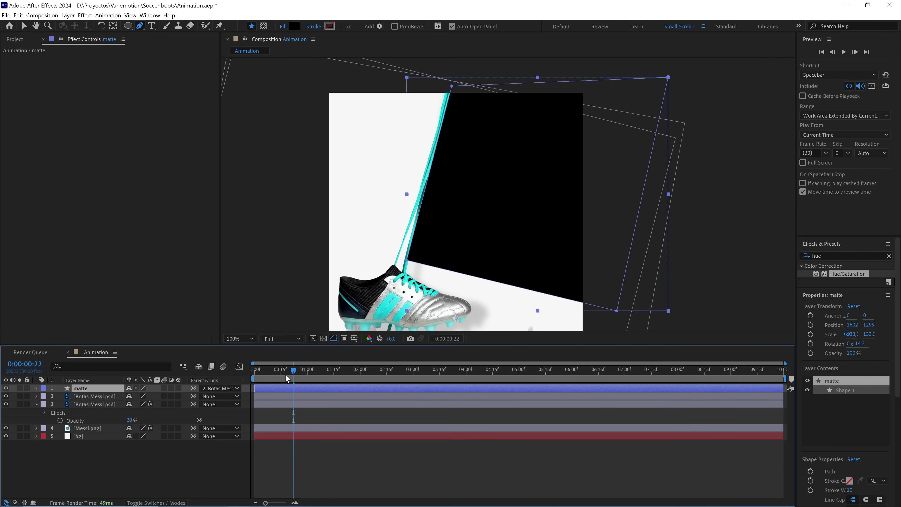
{"action": "left_click_drag", "start_coordinate": [287, 378], "coordinate": [254, 377]}
{"action": "scroll", "coordinate": [482, 265], "scroll_direction": "down", "scroll_amount": 2}
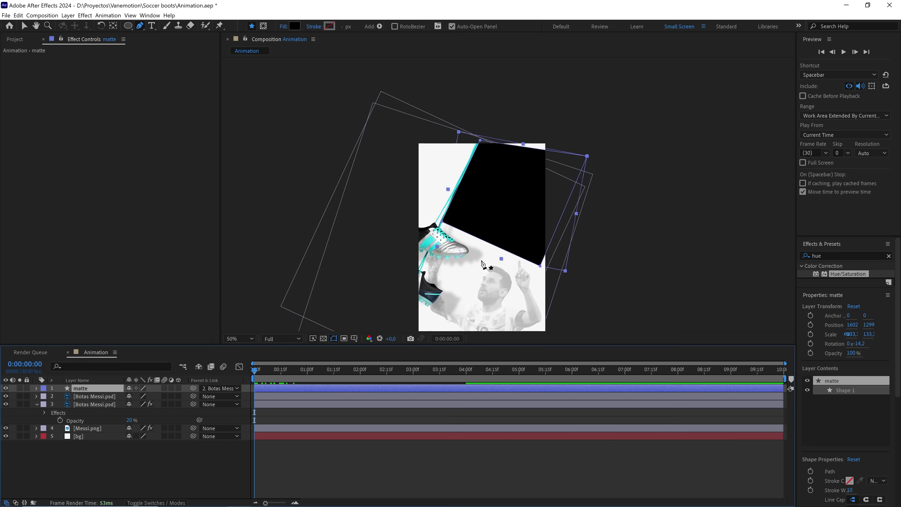
{"action": "key", "text": "space"}
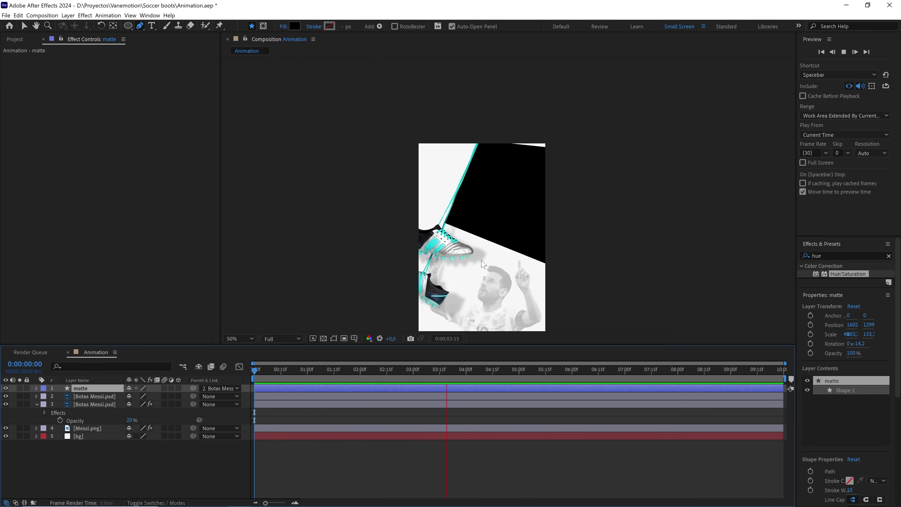
{"action": "key", "text": "space"}
{"action": "key", "text": "slash"}
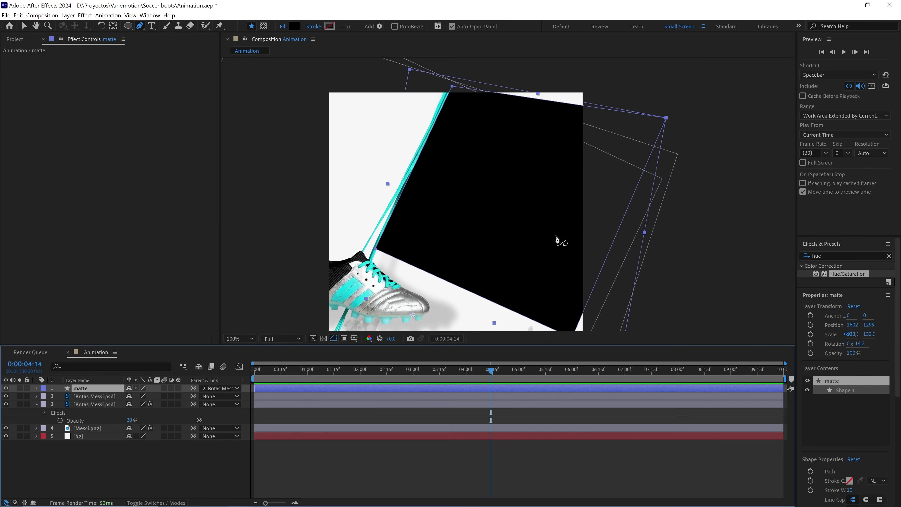
{"action": "left_click_drag", "start_coordinate": [490, 370], "coordinate": [371, 369]}
Create a 'debut' text layer with its anchor and position centred in the comp.
{"action": "left_click", "coordinate": [298, 412]}
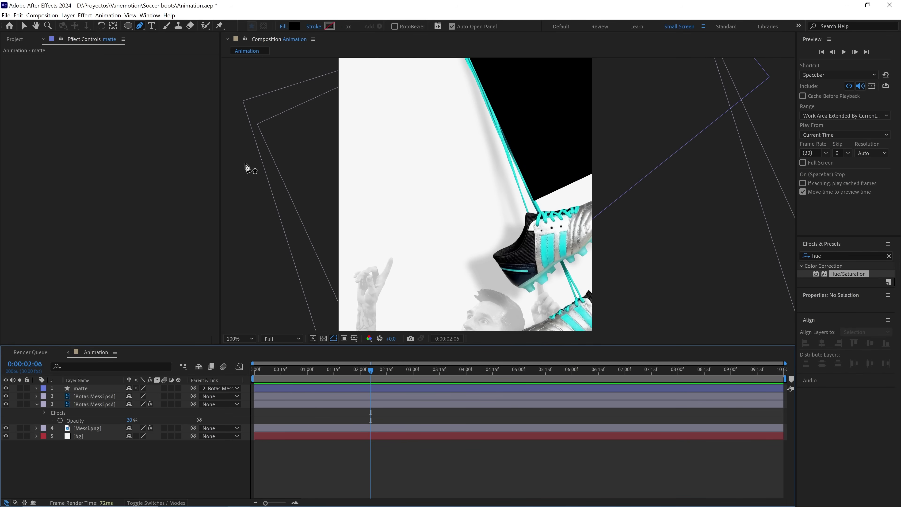
{"action": "left_click", "coordinate": [152, 26]}
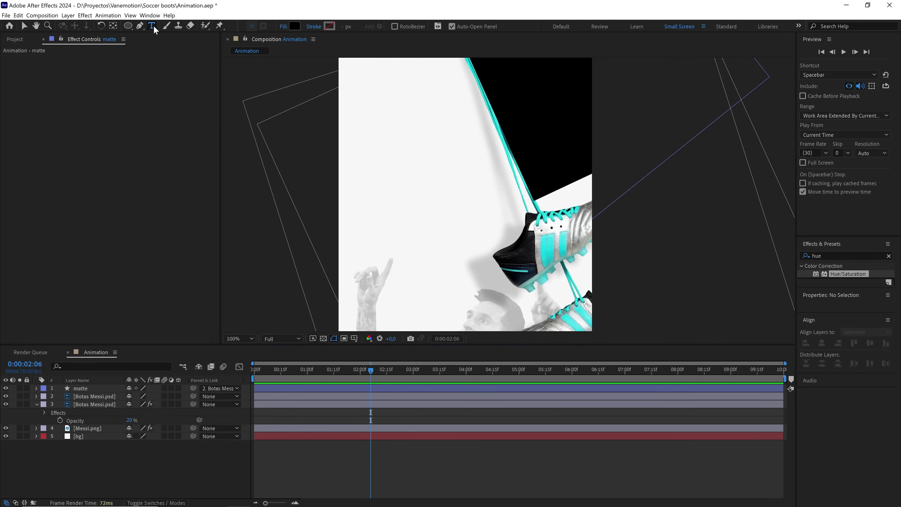
{"action": "left_click", "coordinate": [422, 152]}
{"action": "type", "text": "debut"}
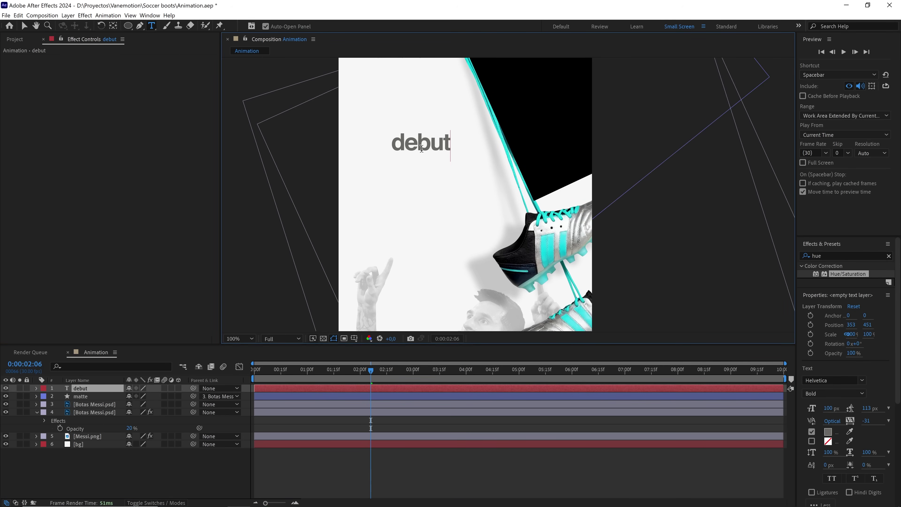
{"action": "left_click", "coordinate": [104, 387]}
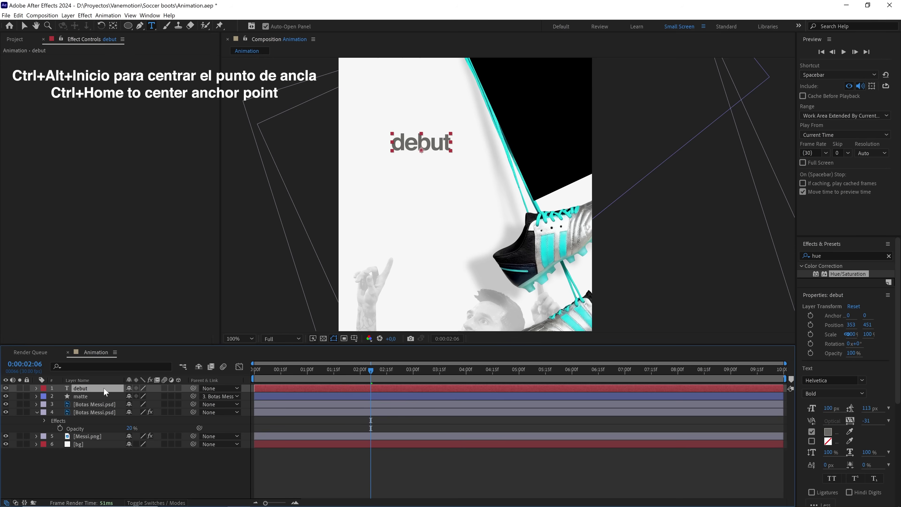
{"action": "key", "text": "ctrl+alt+Home"}
{"action": "key", "text": "ctrl+Home"}
Set the debut layer's Scale to 115%.
{"action": "key", "text": "s"}
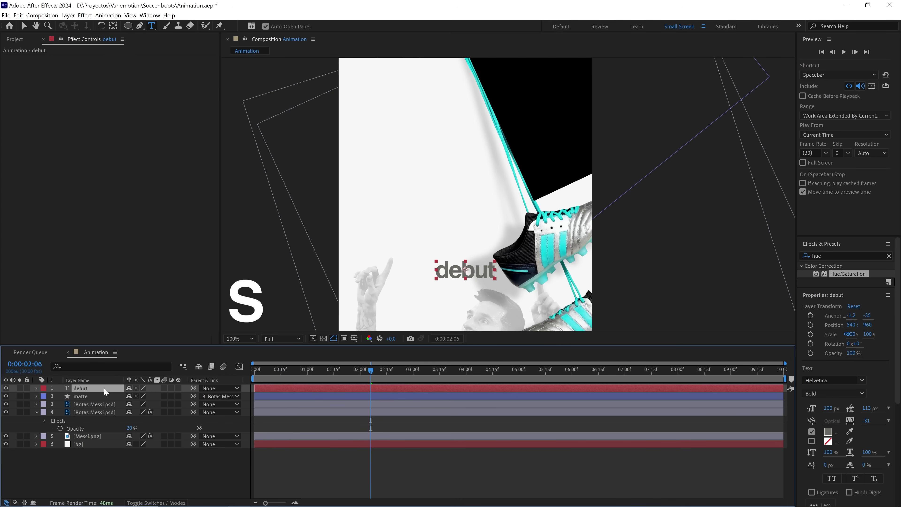
{"action": "left_click", "coordinate": [156, 396]}
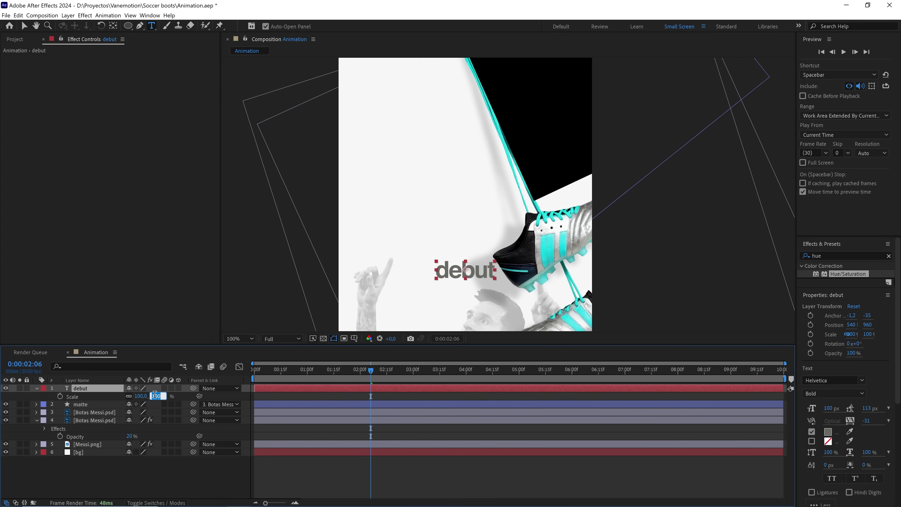
{"action": "key", "text": "Return"}
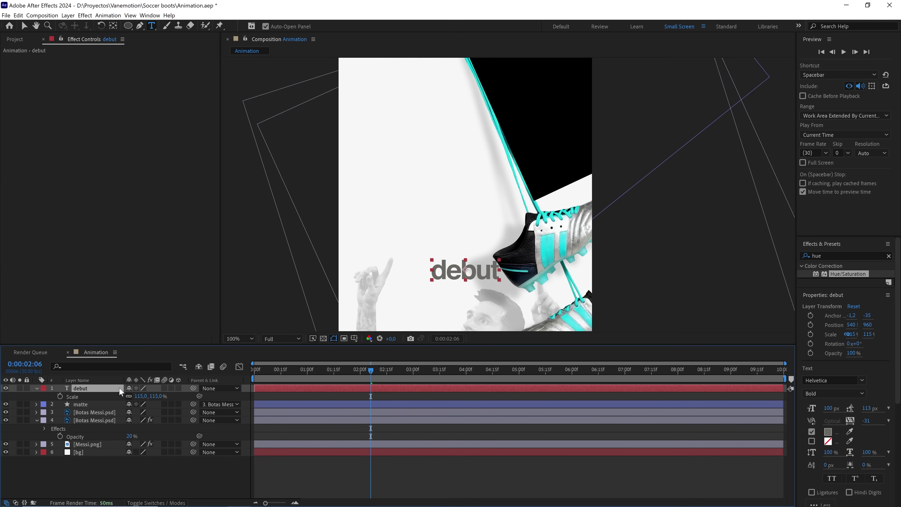
Turn on the proportional grid and move the debut title higher, above the boot.
{"action": "left_click", "coordinate": [354, 339]}
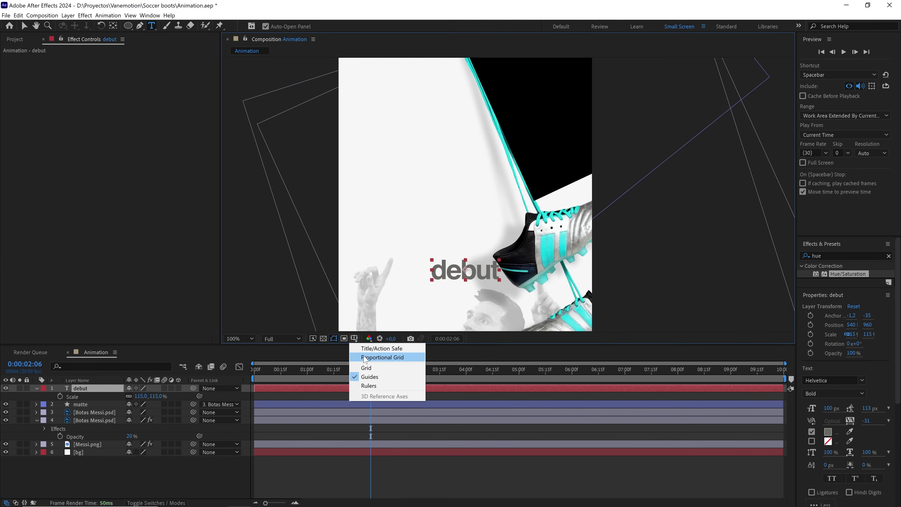
{"action": "left_click", "coordinate": [366, 358]}
{"action": "key", "text": "v"}
{"action": "left_click_drag", "start_coordinate": [476, 276], "coordinate": [459, 174]}
{"action": "key", "text": "period"}
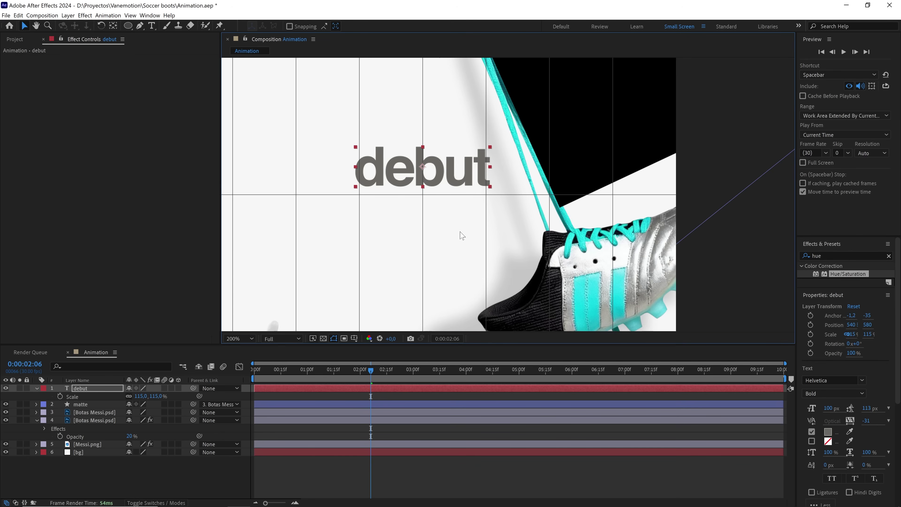
{"action": "left_click", "coordinate": [329, 396]}
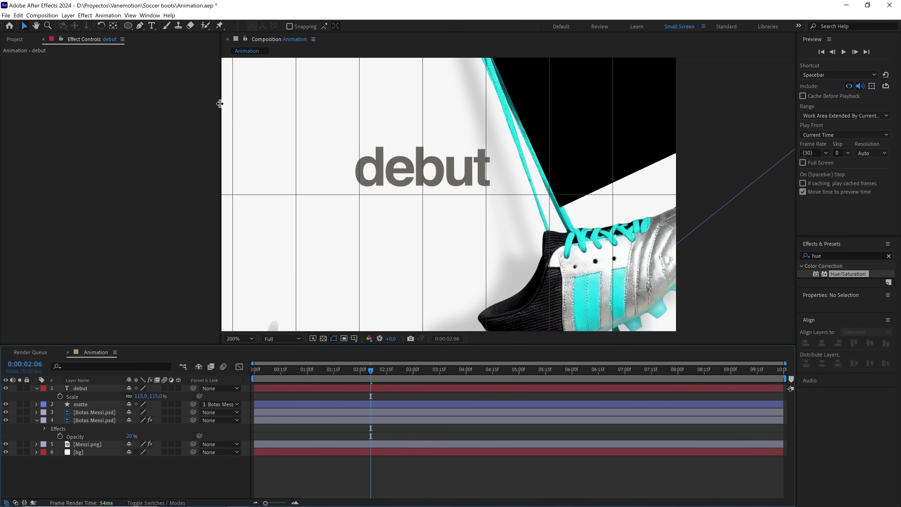
Draw a black rectangle over the debut title and align it horizontally centred.
{"action": "left_click_drag", "start_coordinate": [127, 25], "coordinate": [177, 27]}
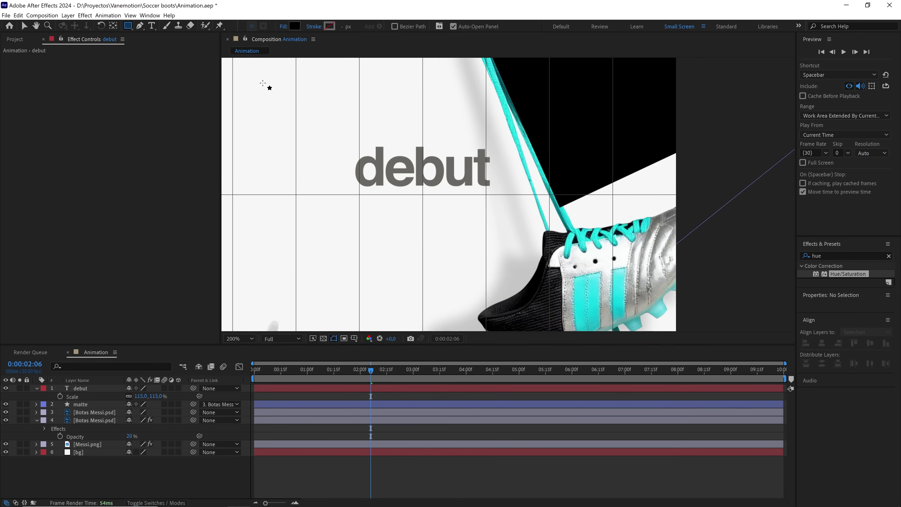
{"action": "left_click_drag", "start_coordinate": [344, 138], "coordinate": [498, 195]}
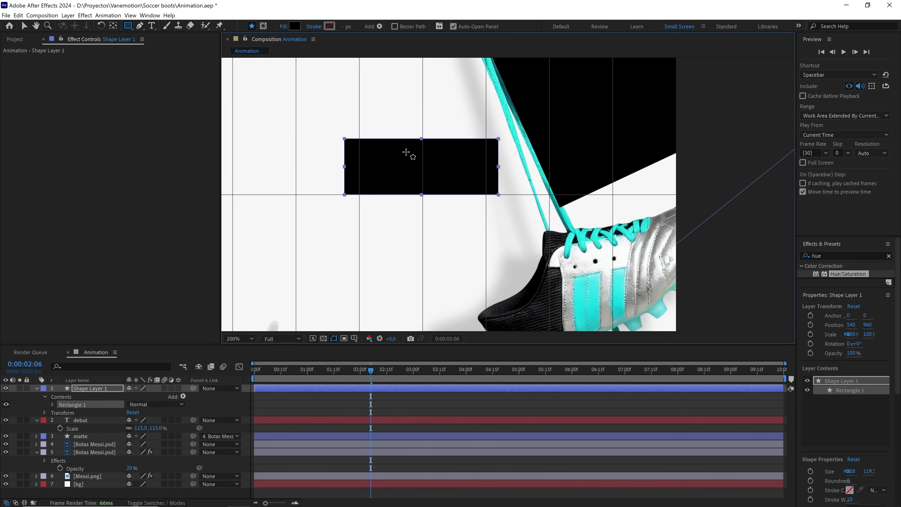
{"action": "left_click", "coordinate": [144, 17]}
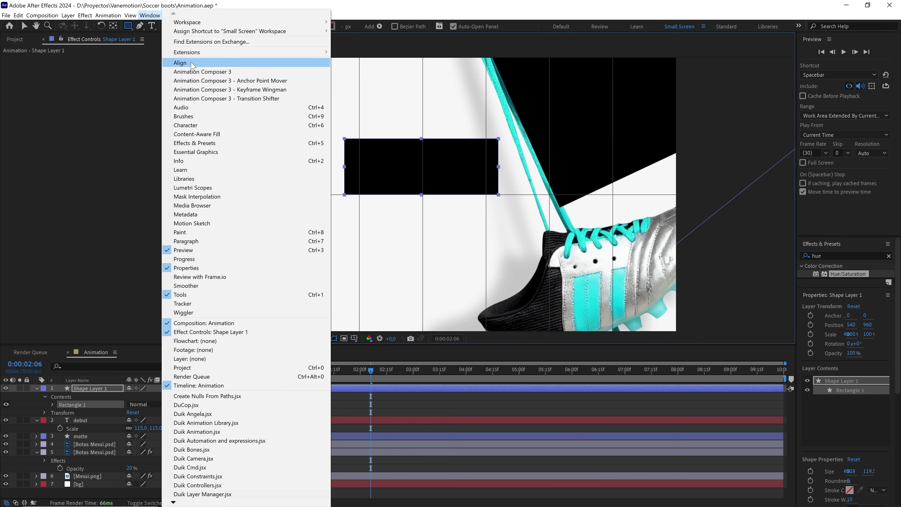
{"action": "left_click", "coordinate": [180, 63]}
{"action": "left_click", "coordinate": [821, 462]}
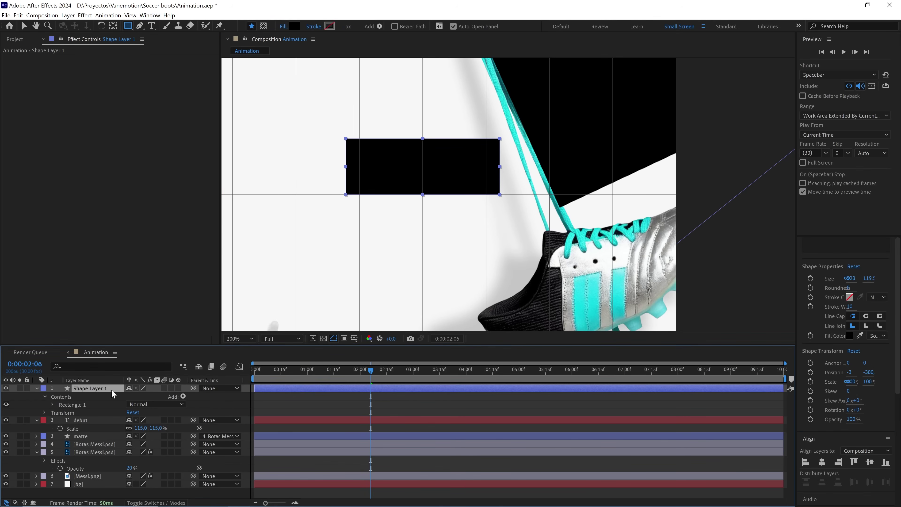
{"action": "key", "text": "Return"}
Rename the rectangle 'box' and move it below the debut text layer.
{"action": "type", "text": "box"}
{"action": "key", "text": "Return"}
{"action": "left_click", "coordinate": [37, 388]}
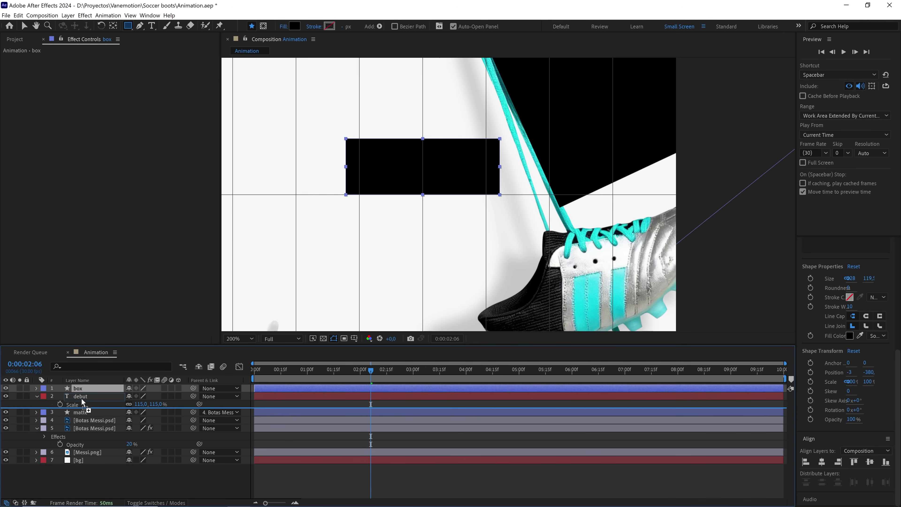
{"action": "key", "text": "ctrl+bracketleft"}
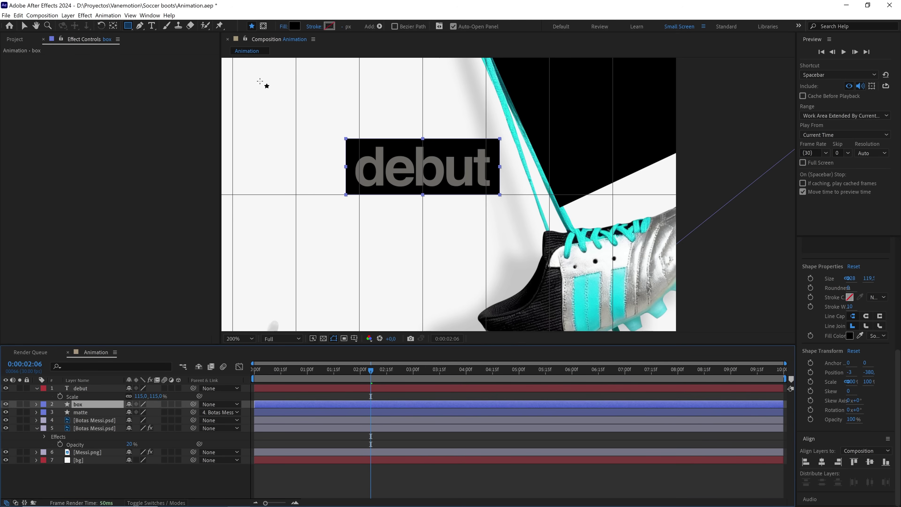
Set the box's fill to dark grey #28292D.
{"action": "left_click", "coordinate": [292, 24]}
{"action": "left_click", "coordinate": [360, 301]}
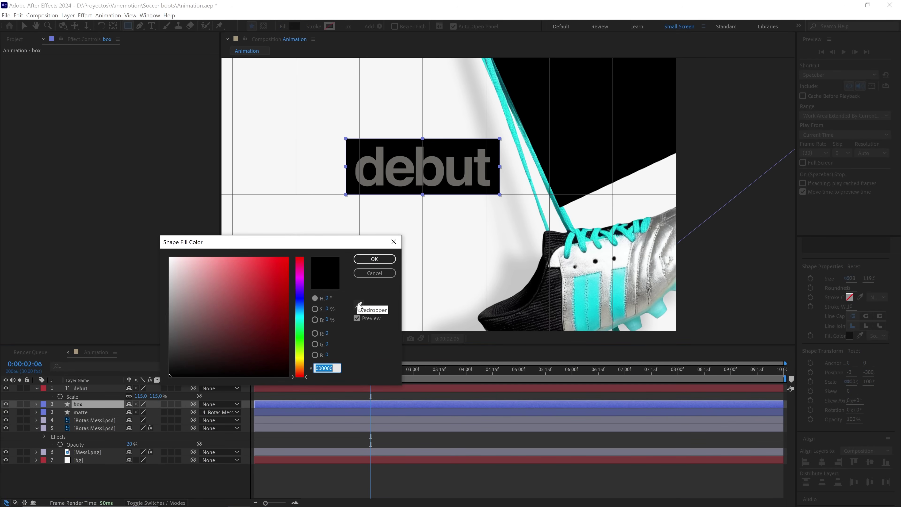
{"action": "left_click", "coordinate": [559, 243]}
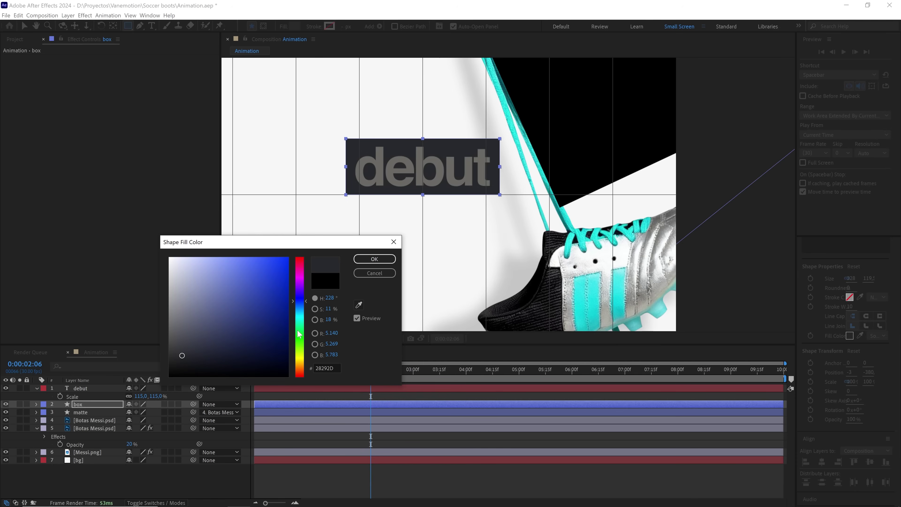
{"action": "left_click", "coordinate": [374, 259]}
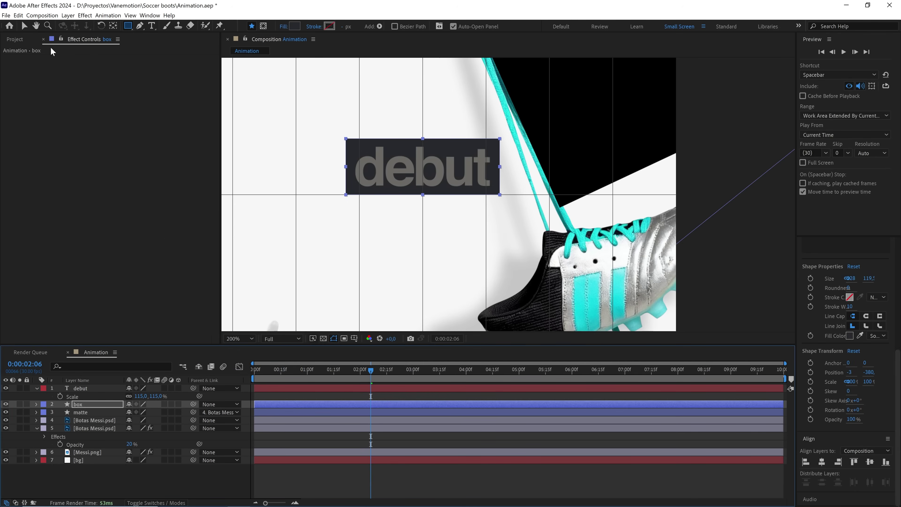
{"action": "left_click", "coordinate": [24, 26]}
Recentre the debut text's anchor point on the title.
{"action": "left_click", "coordinate": [101, 389]}
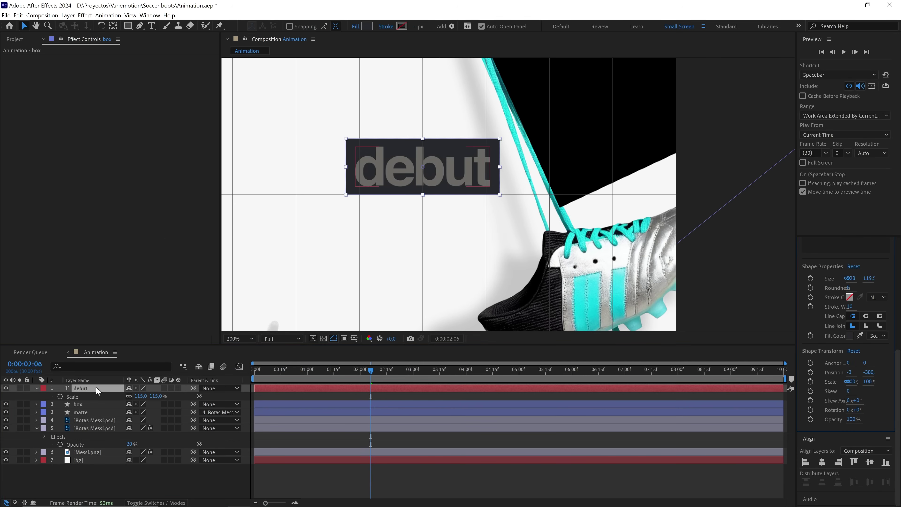
{"action": "scroll", "coordinate": [455, 135], "scroll_direction": "up", "scroll_amount": 2}
{"action": "left_click_drag", "start_coordinate": [455, 136], "coordinate": [476, 184]}
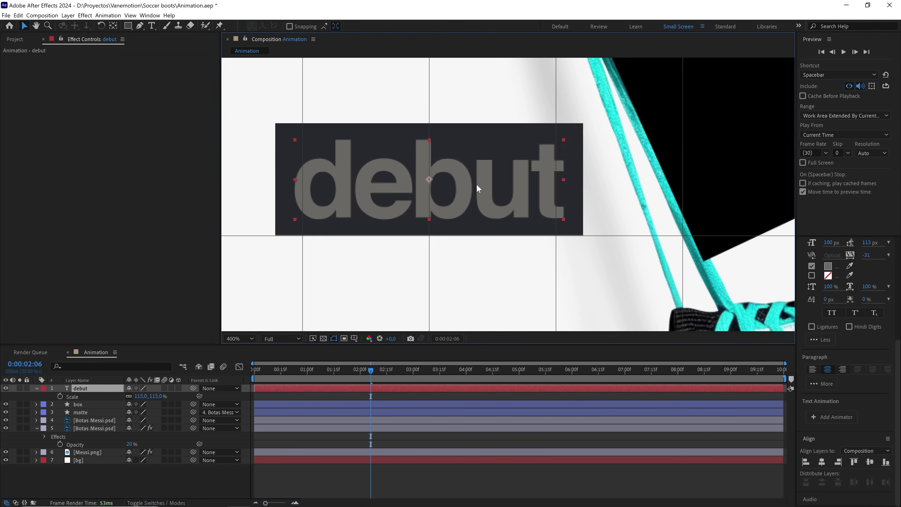
{"action": "key", "text": "ctrl"}
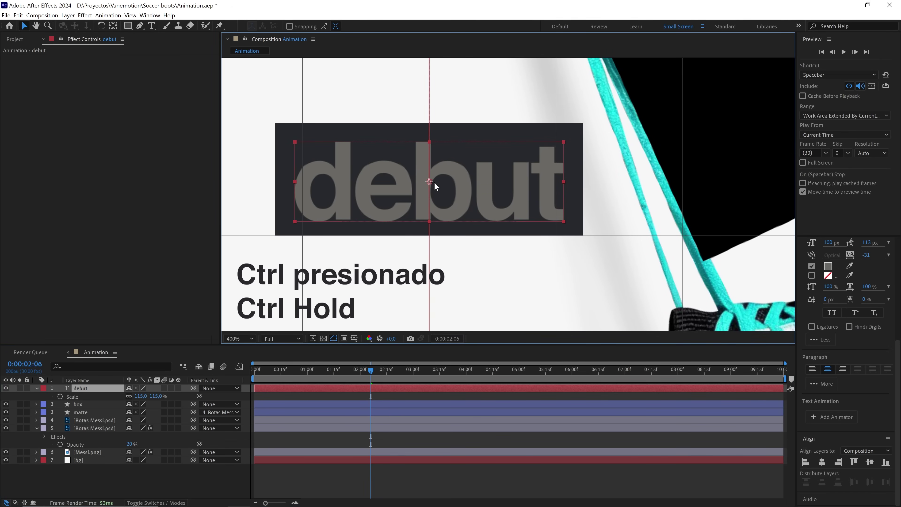
{"action": "left_click", "coordinate": [435, 182], "text": "ctrl"}
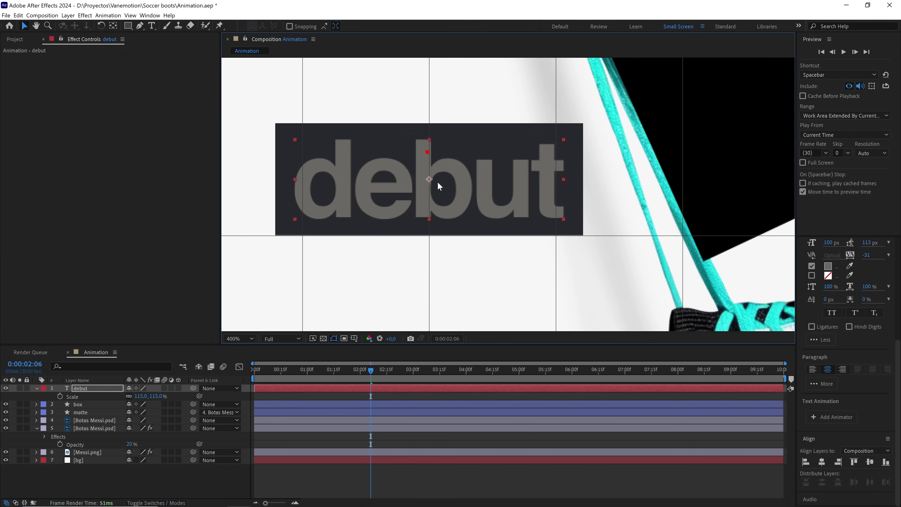
{"action": "key", "text": "comma"}
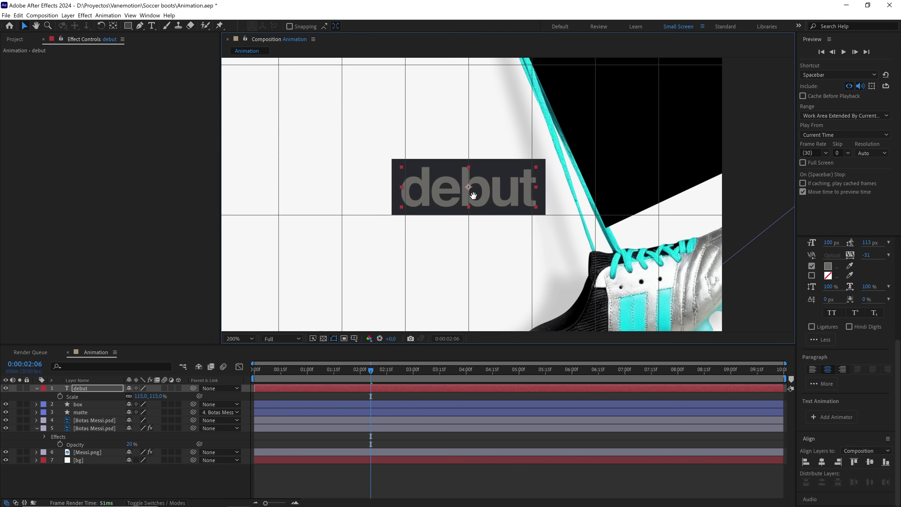
{"action": "left_click_drag", "start_coordinate": [473, 195], "coordinate": [468, 194]}
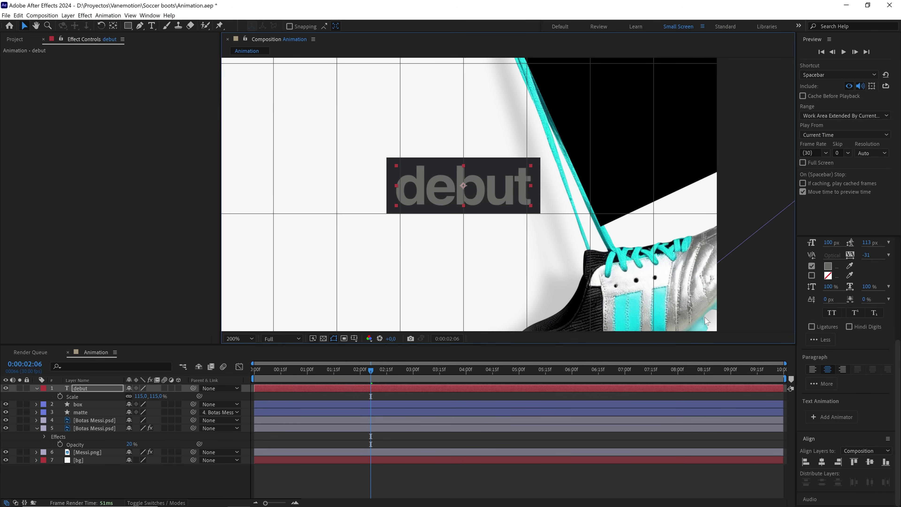
Colour the debut text bright cyan #00F1FE, sampled from the boot's stripe.
{"action": "double_click", "coordinate": [81, 387]}
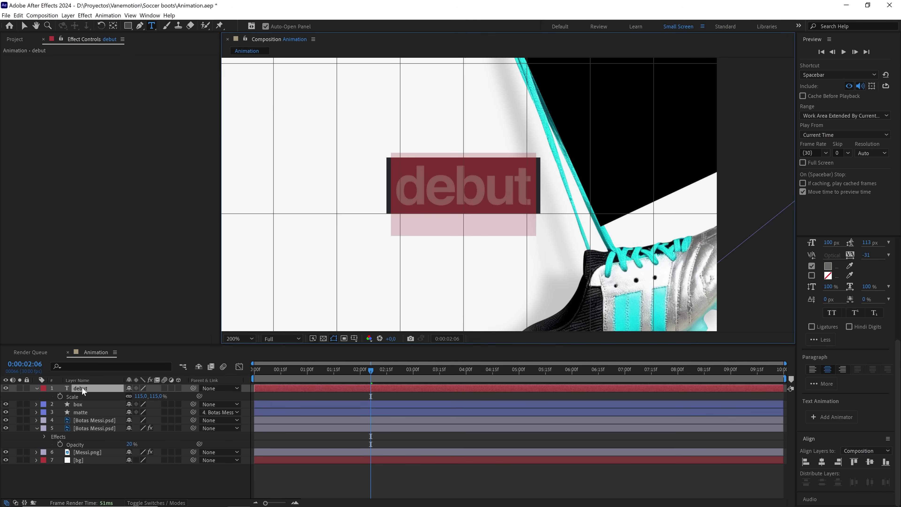
{"action": "left_click", "coordinate": [850, 265]}
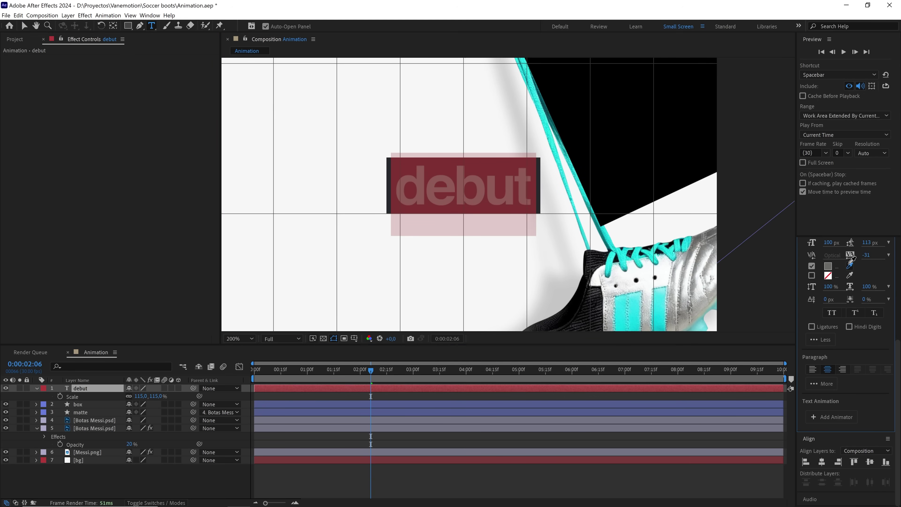
{"action": "left_click", "coordinate": [658, 299]}
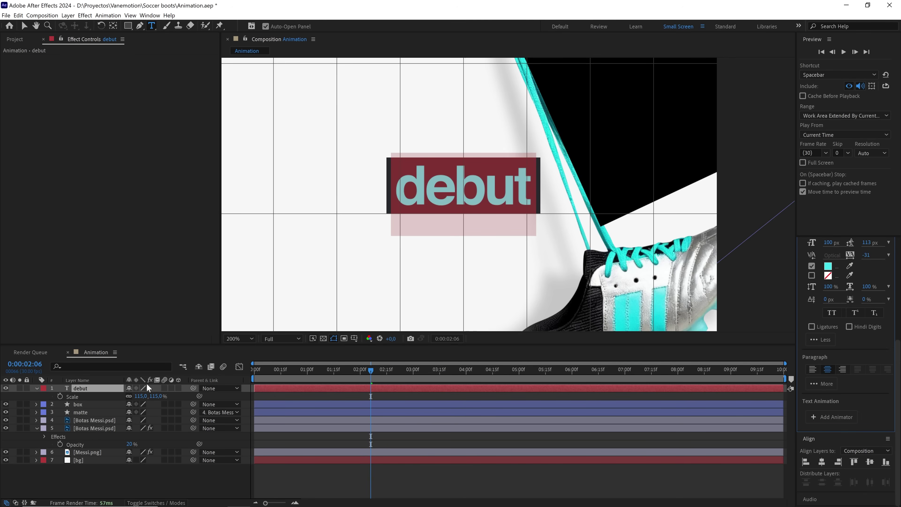
{"action": "left_click", "coordinate": [101, 388]}
{"action": "left_click", "coordinate": [828, 266]}
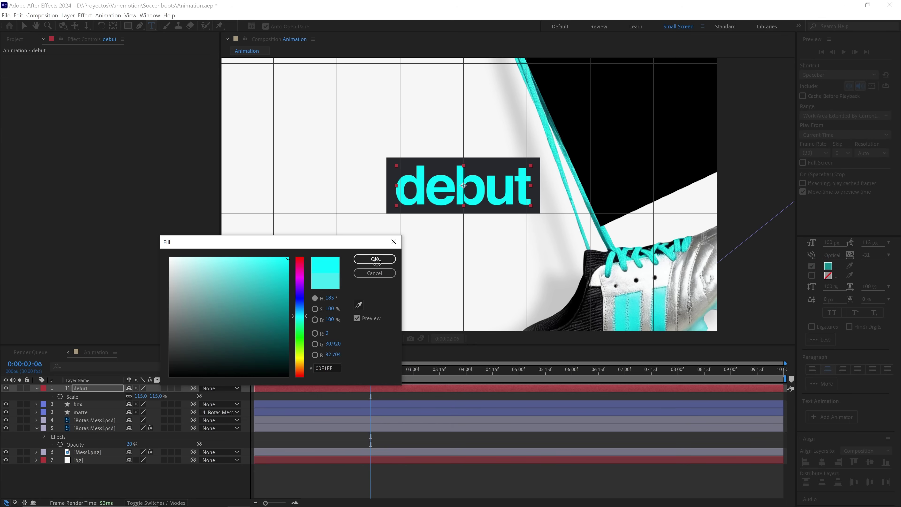
{"action": "left_click", "coordinate": [374, 259]}
{"action": "left_click", "coordinate": [23, 25]}
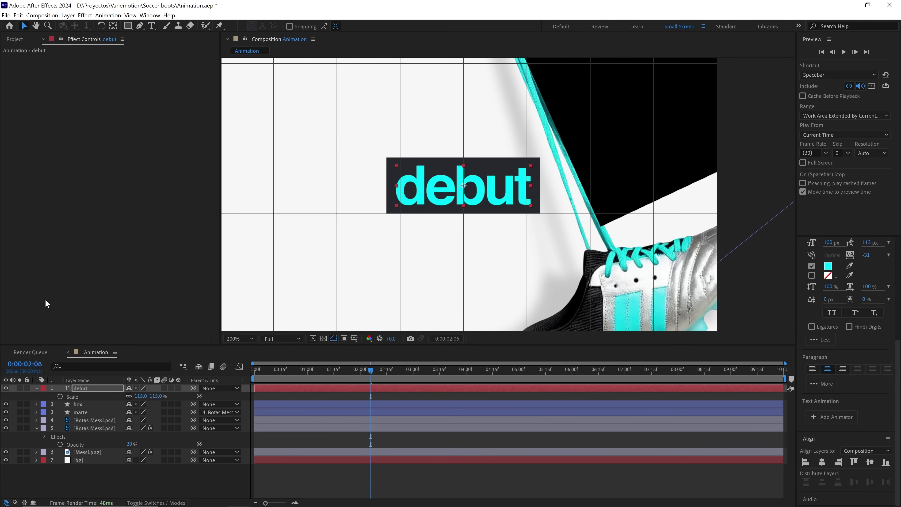
Duplicate the debut layer, move the copy below the box, and retype it 'August 17, 2005'.
{"action": "left_click", "coordinate": [78, 388]}
{"action": "key", "text": "ctrl+d"}
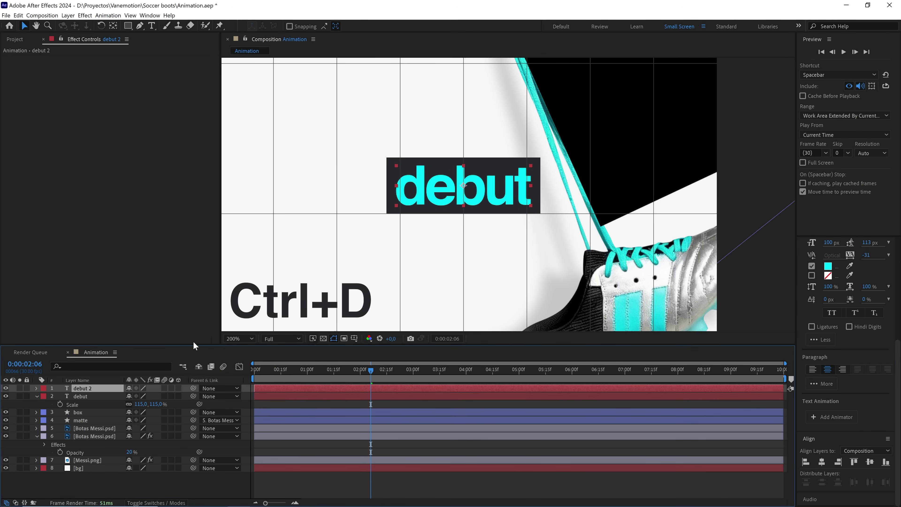
{"action": "left_click_drag", "start_coordinate": [490, 194], "coordinate": [488, 239]}
{"action": "double_click", "coordinate": [490, 240]}
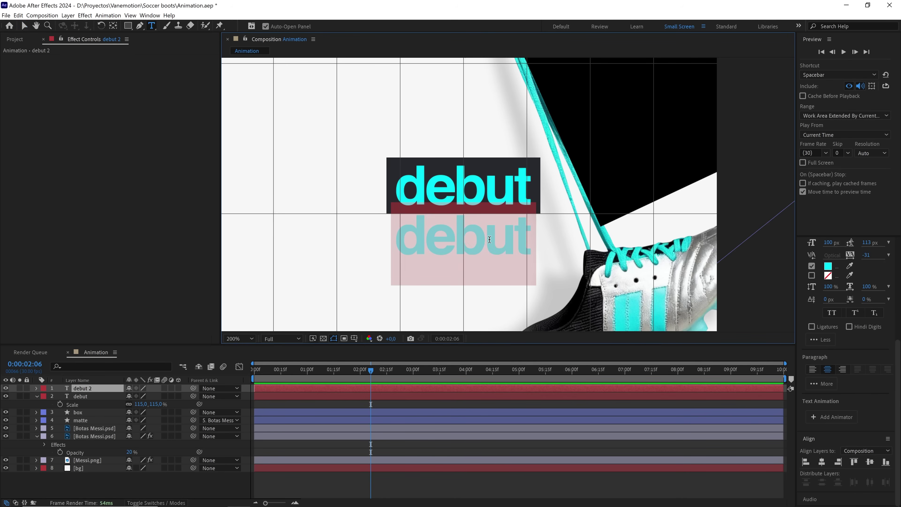
{"action": "type", "text": "August 17, 2005"}
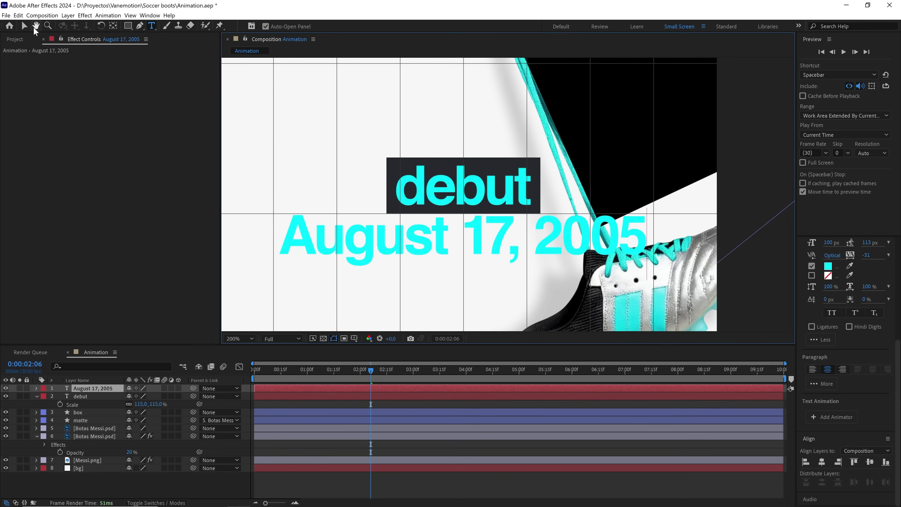
{"action": "left_click", "coordinate": [25, 28]}
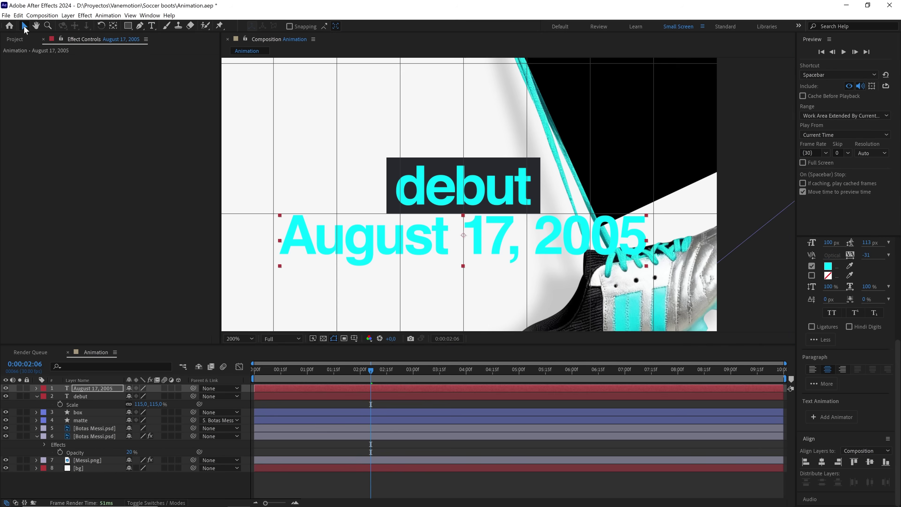
Make the date text grey and smaller, and turn off the proportional grid.
{"action": "left_click", "coordinate": [849, 266]}
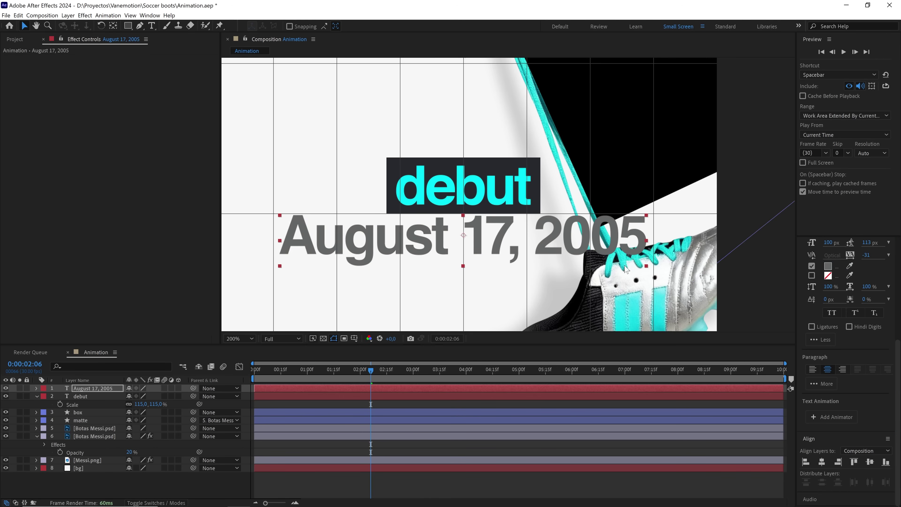
{"action": "left_click_drag", "start_coordinate": [646, 269], "coordinate": [501, 230]}
{"action": "key", "text": "comma"}
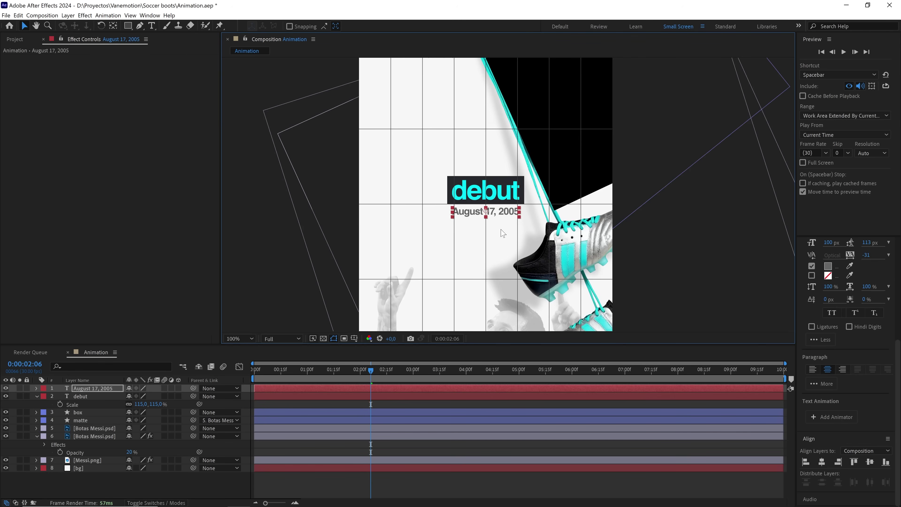
{"action": "left_click", "coordinate": [354, 338]}
{"action": "left_click", "coordinate": [369, 357]}
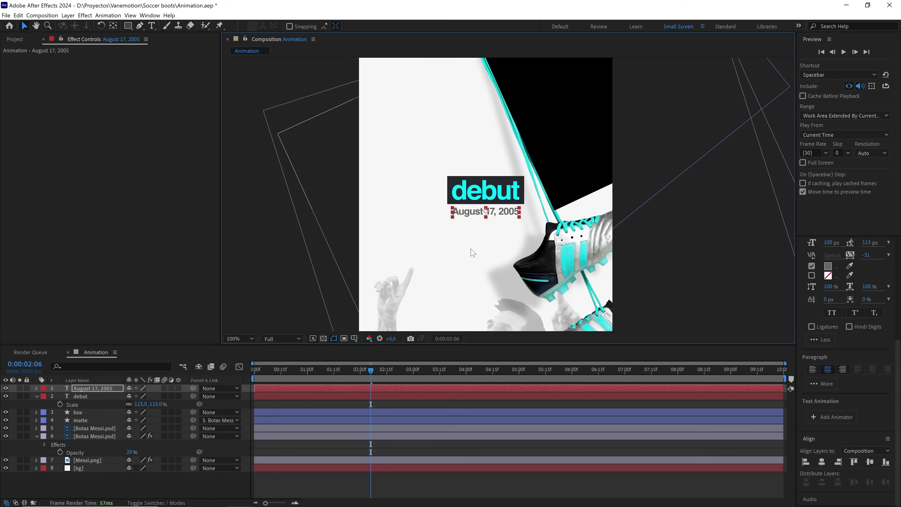
{"action": "key", "text": "period"}
{"action": "left_click_drag", "start_coordinate": [475, 258], "coordinate": [468, 231]}
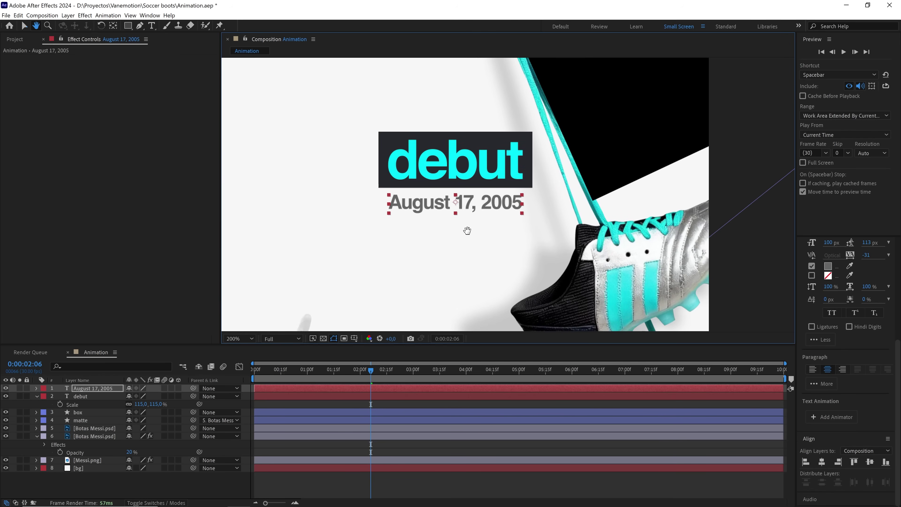
Label the debut, date and box layers Fuchsia, matte them with the matte layer, and check the swing.
{"action": "left_click", "coordinate": [80, 410]}
{"action": "left_click", "coordinate": [85, 389], "text": "shift"}
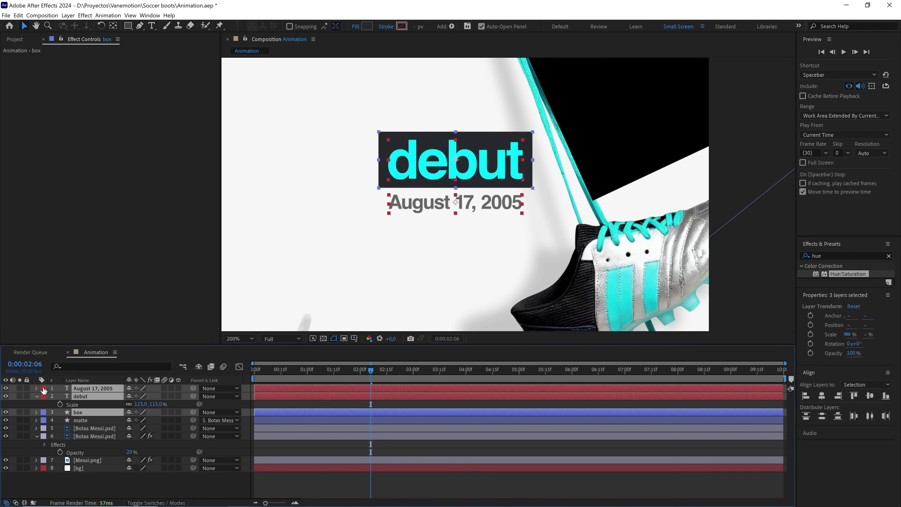
{"action": "left_click", "coordinate": [44, 391]}
{"action": "left_click", "coordinate": [65, 355]}
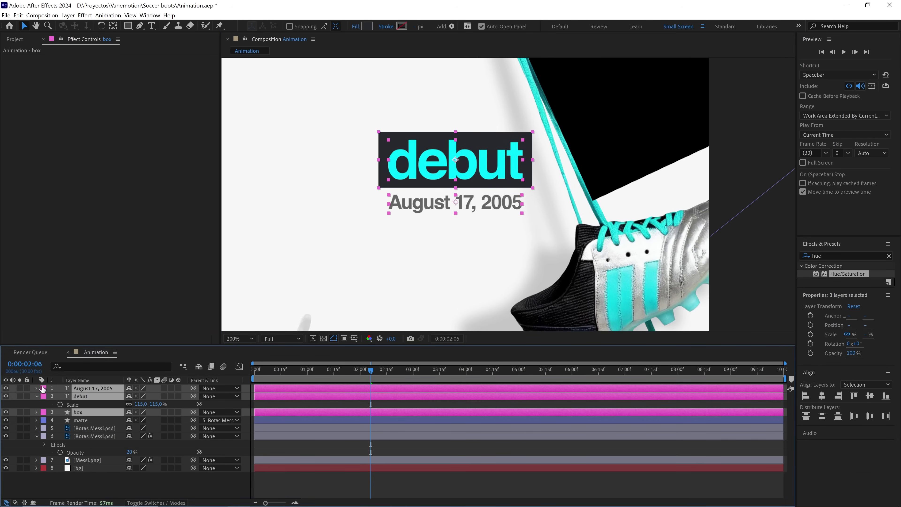
{"action": "left_click", "coordinate": [36, 396]}
{"action": "key", "text": "F4"}
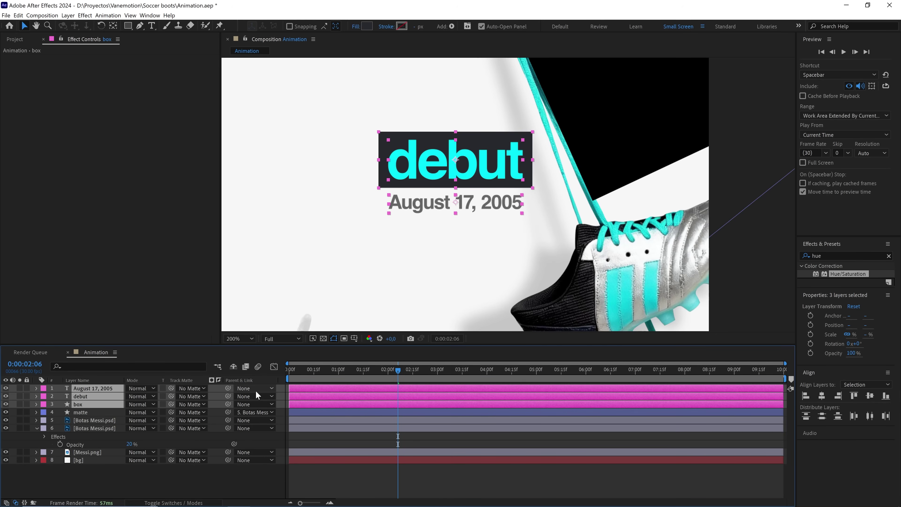
{"action": "left_click_drag", "start_coordinate": [171, 397], "coordinate": [75, 412]}
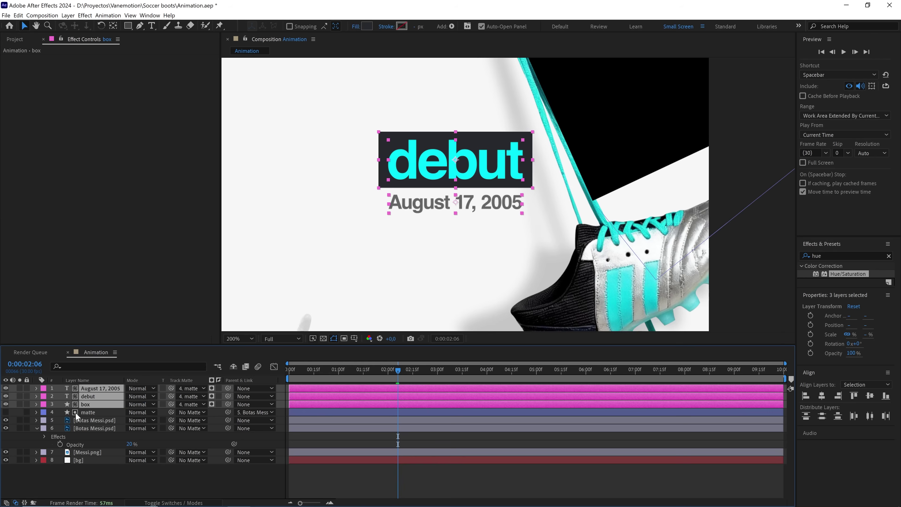
{"action": "scroll", "coordinate": [454, 281], "scroll_direction": "down", "scroll_amount": 2}
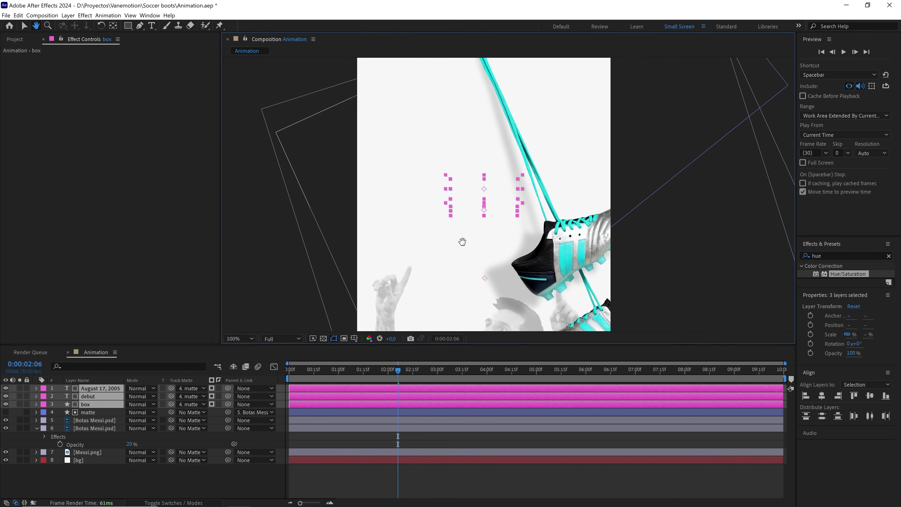
{"action": "left_click", "coordinate": [393, 371]}
{"action": "left_click_drag", "start_coordinate": [392, 371], "coordinate": [344, 358]}
{"action": "key", "text": "F2"}
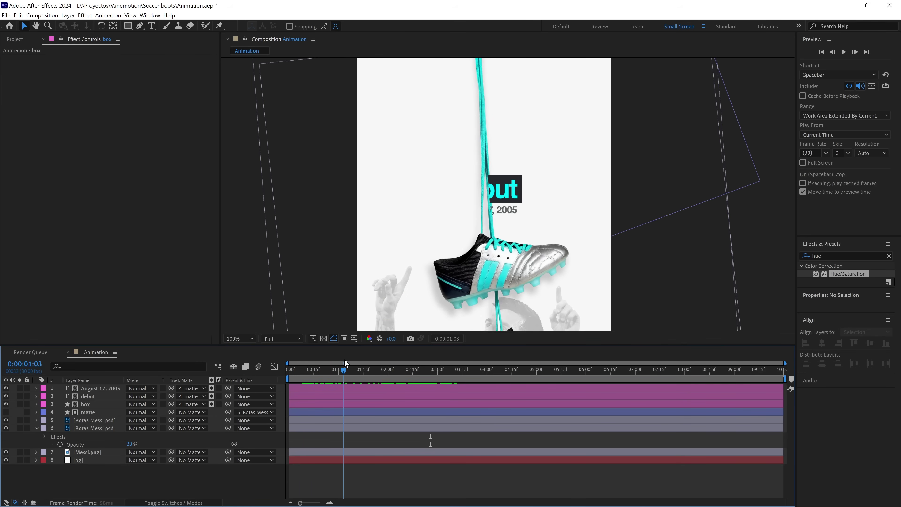
Move the debut, date and box layers below the Botas Messi boot layers and check the layering.
{"action": "scroll", "coordinate": [495, 230], "scroll_direction": "up", "scroll_amount": 2}
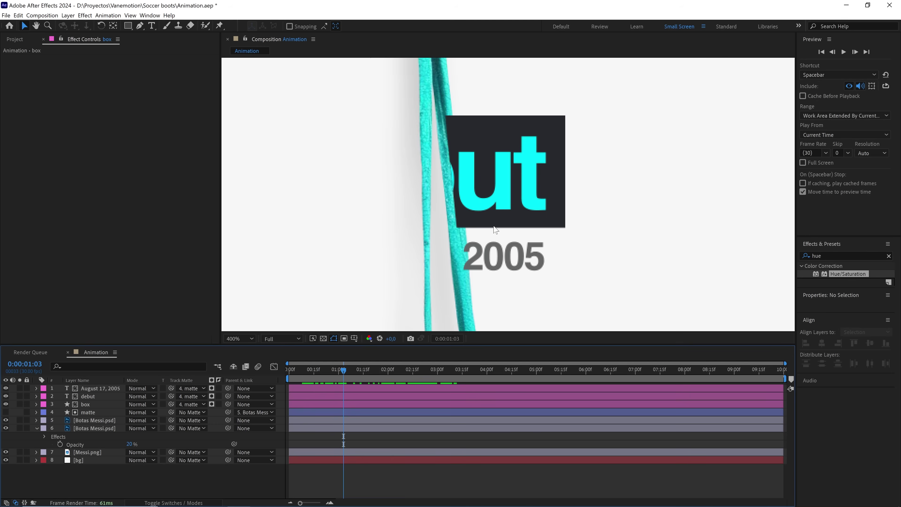
{"action": "left_click", "coordinate": [93, 403]}
{"action": "left_click", "coordinate": [94, 388], "text": "shift"}
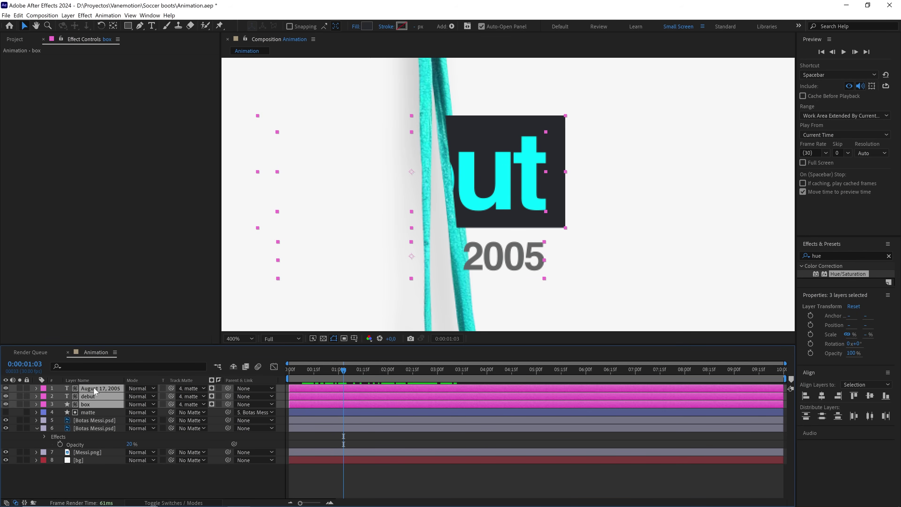
{"action": "left_click_drag", "start_coordinate": [94, 386], "coordinate": [90, 433]}
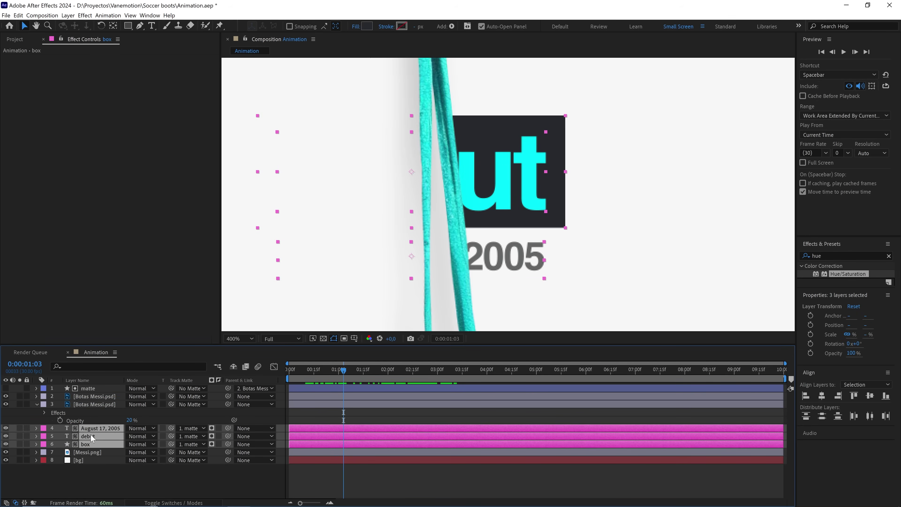
{"action": "left_click", "coordinate": [344, 412]}
{"action": "scroll", "coordinate": [508, 194], "scroll_direction": "down", "scroll_amount": 2}
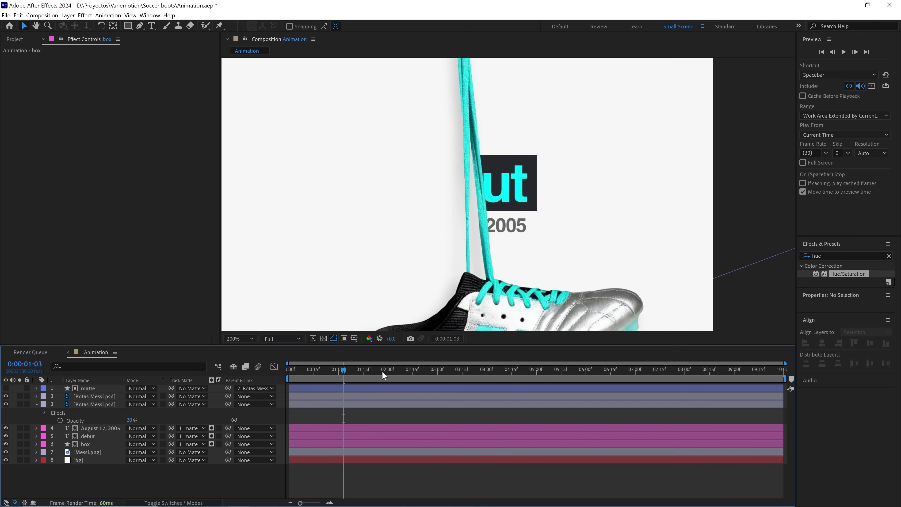
{"action": "mouse_move", "coordinate": [342, 373]}
{"action": "left_mouse_down"}
{"action": "mouse_move", "coordinate": [354, 372]}
{"action": "mouse_move", "coordinate": [344, 374]}
{"action": "left_mouse_up"}
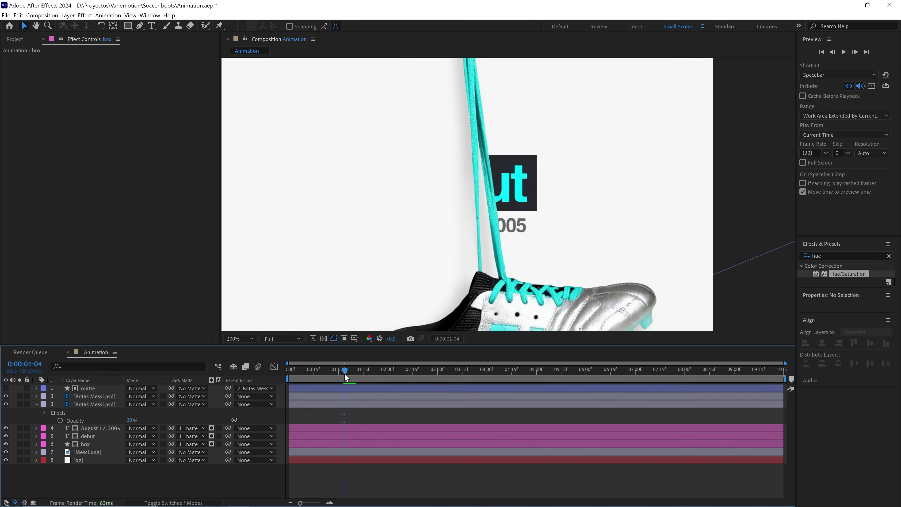
Duplicate debut as an orange-labelled, inverted-matte copy reading 'retreat', filled with the date's grey.
{"action": "left_click", "coordinate": [88, 437]}
{"action": "key", "text": "ctrl+d"}
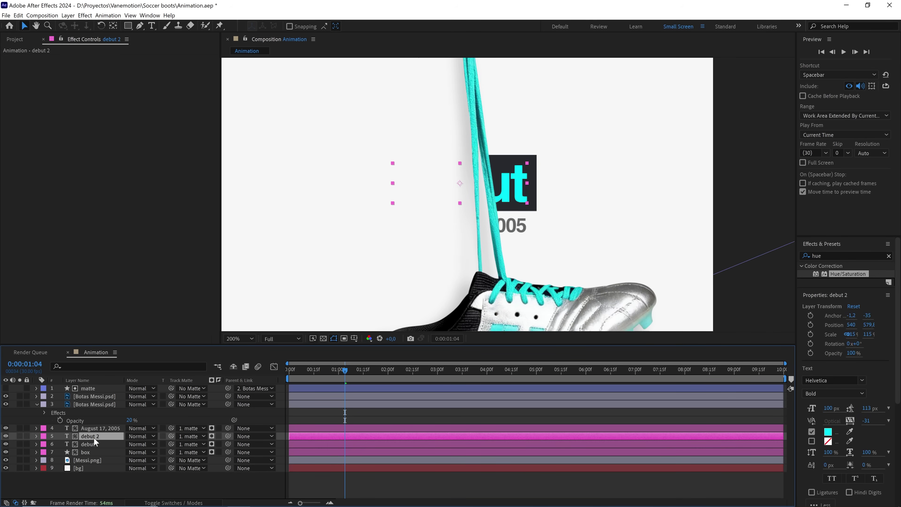
{"action": "left_click", "coordinate": [218, 436]}
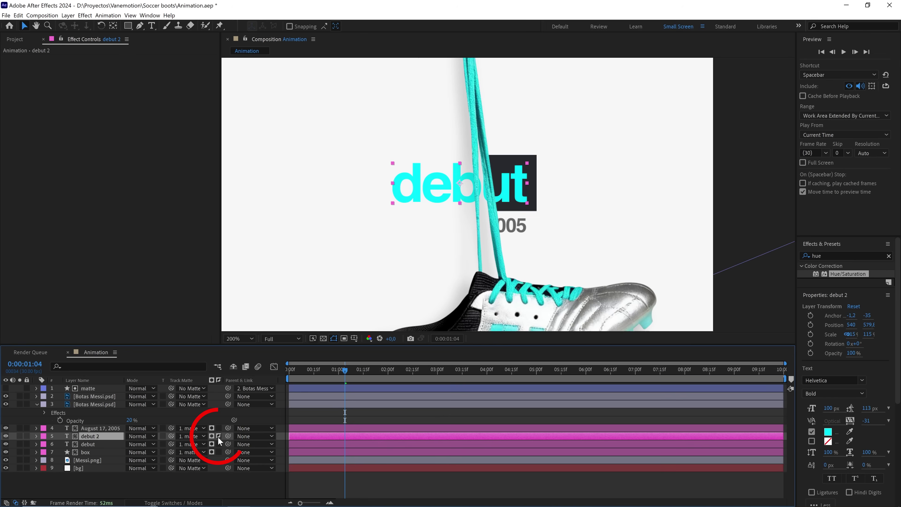
{"action": "left_click_drag", "start_coordinate": [83, 434], "coordinate": [83, 425]}
{"action": "left_click", "coordinate": [42, 428]}
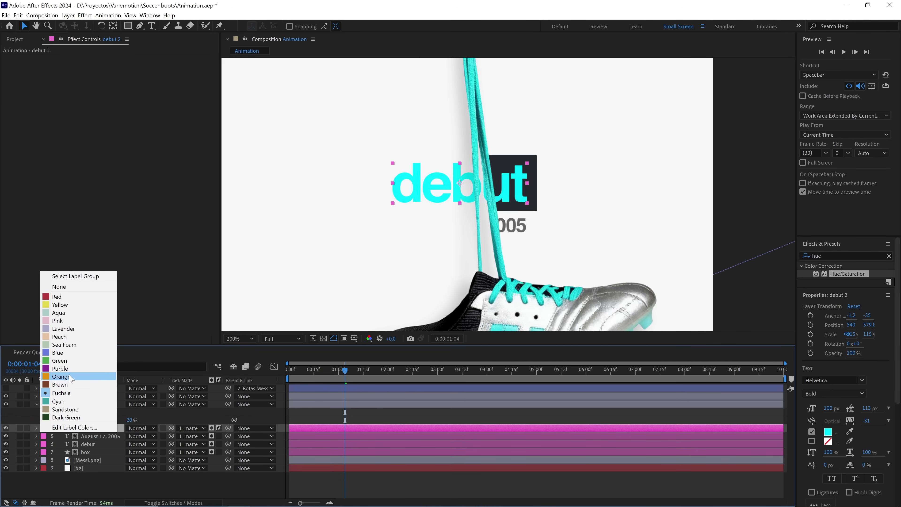
{"action": "left_click", "coordinate": [60, 376]}
{"action": "double_click", "coordinate": [95, 429]}
{"action": "type", "text": "re"}
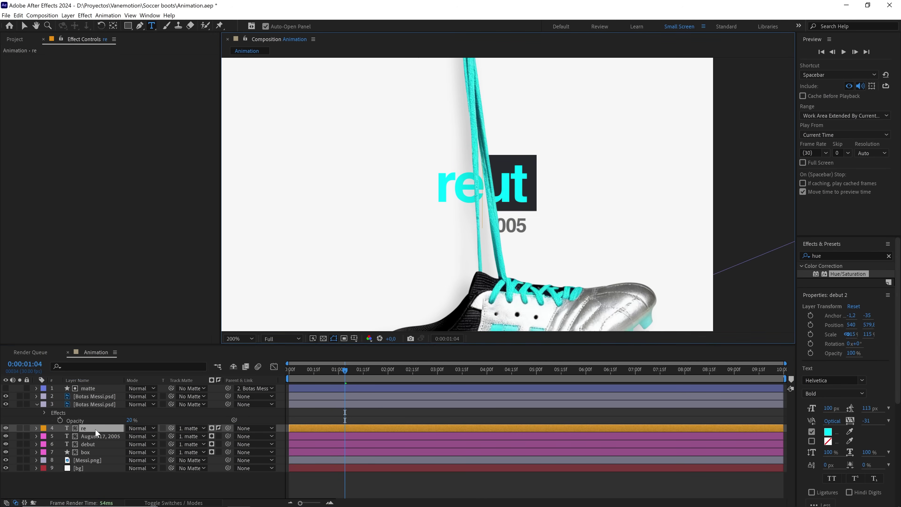
{"action": "type", "text": "treat"}
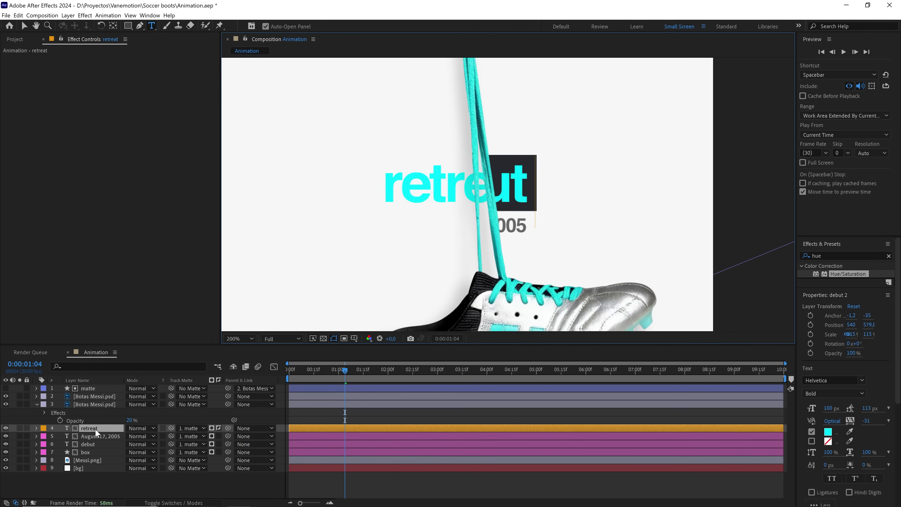
{"action": "mouse_move", "coordinate": [346, 373]}
{"action": "left_mouse_down"}
{"action": "mouse_move", "coordinate": [360, 375]}
{"action": "mouse_move", "coordinate": [347, 373]}
{"action": "left_mouse_up"}
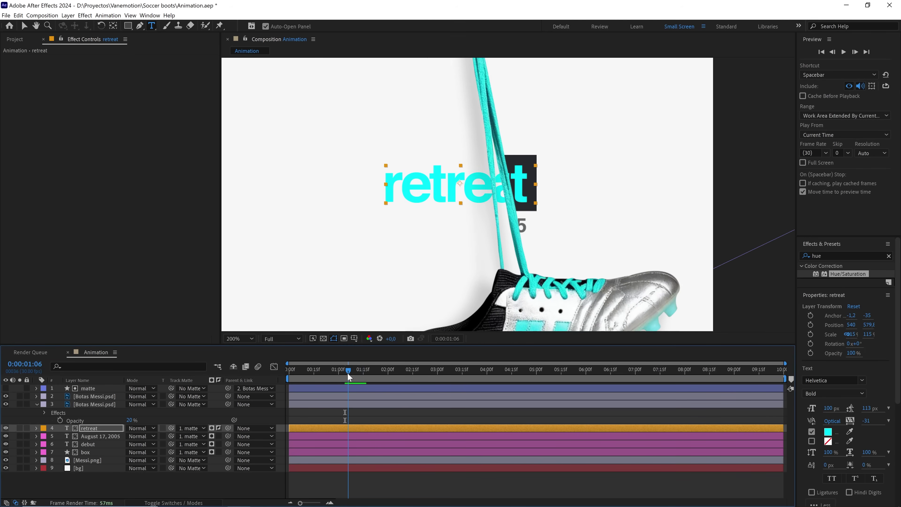
{"action": "left_click", "coordinate": [850, 431]}
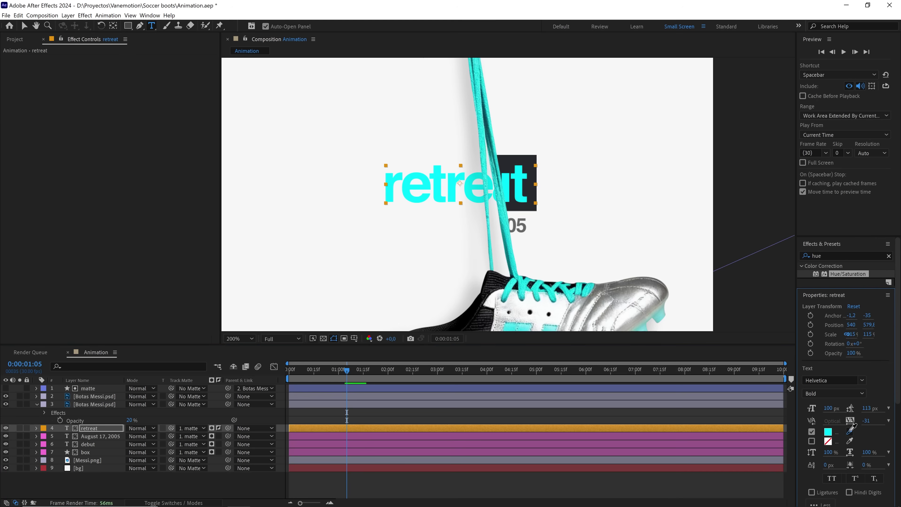
{"action": "left_click", "coordinate": [525, 226]}
{"action": "left_click", "coordinate": [430, 413]}
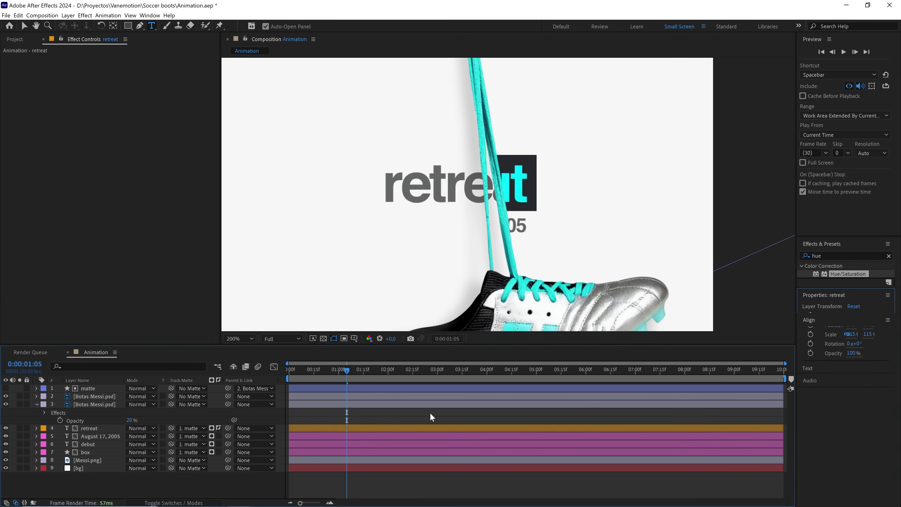
Duplicate the August 17, 2005 date as an orange, inverted-matte copy reading 'World Cup 2026'.
{"action": "left_click", "coordinate": [92, 437]}
{"action": "key", "text": "ctrl+d"}
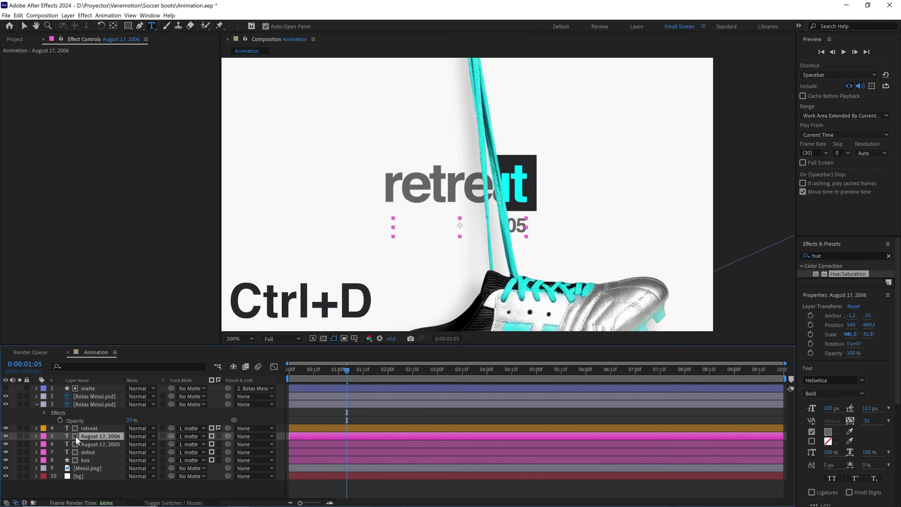
{"action": "left_click", "coordinate": [43, 436]}
{"action": "left_click", "coordinate": [60, 387]}
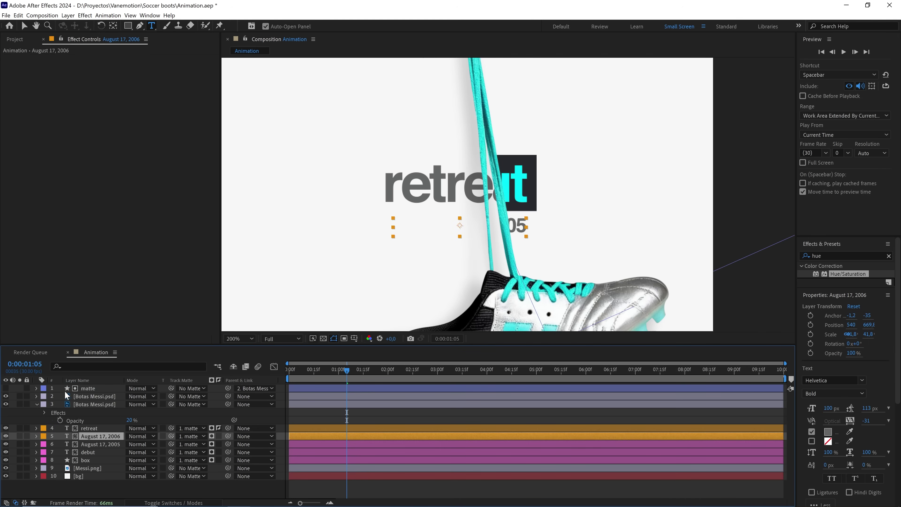
{"action": "left_click", "coordinate": [217, 434]}
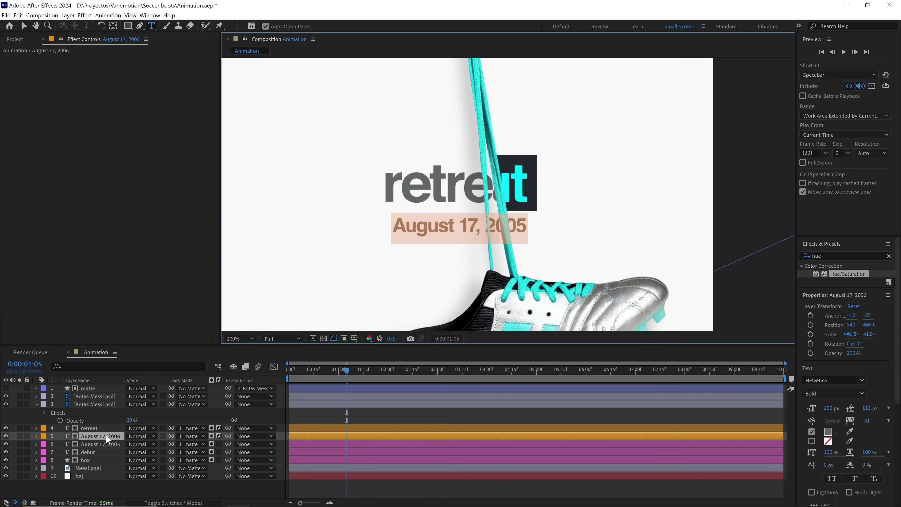
{"action": "type", "text": "World c"}
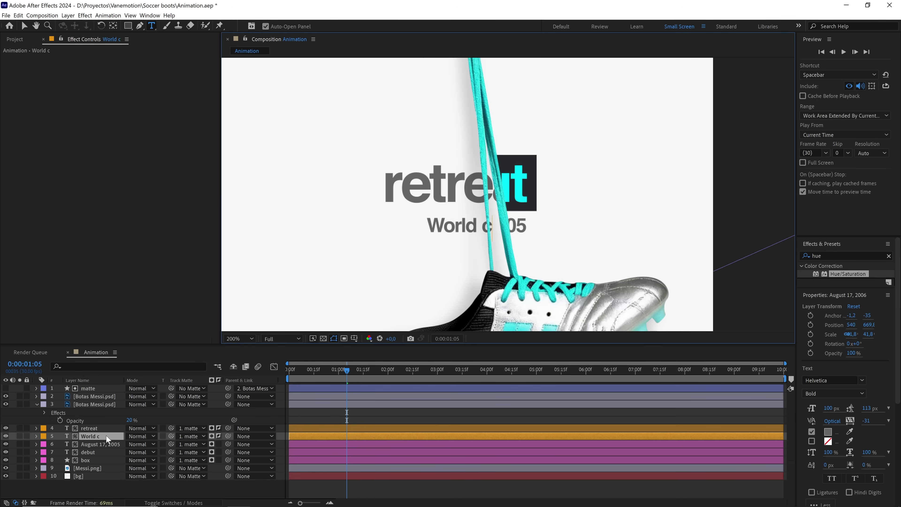
{"action": "key", "text": "BackSpace"}
{"action": "type", "text": "Cup"}
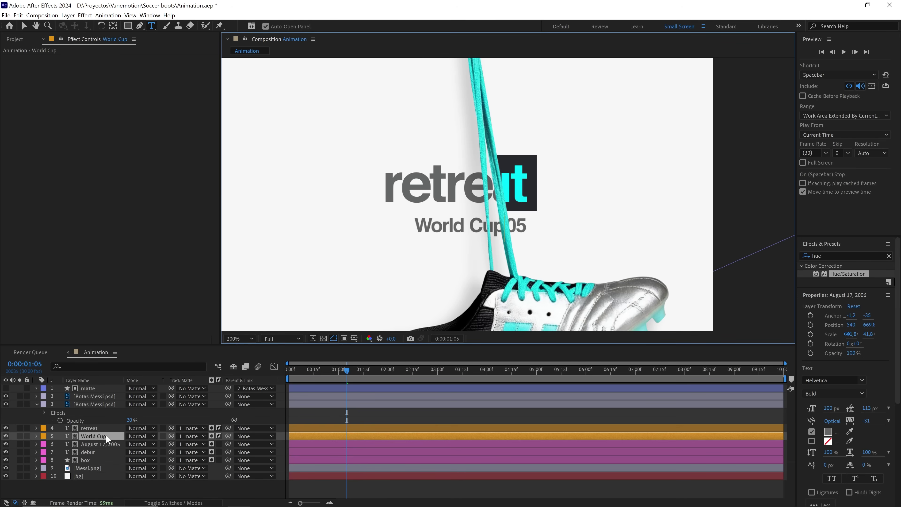
{"action": "type", "text": " 2026"}
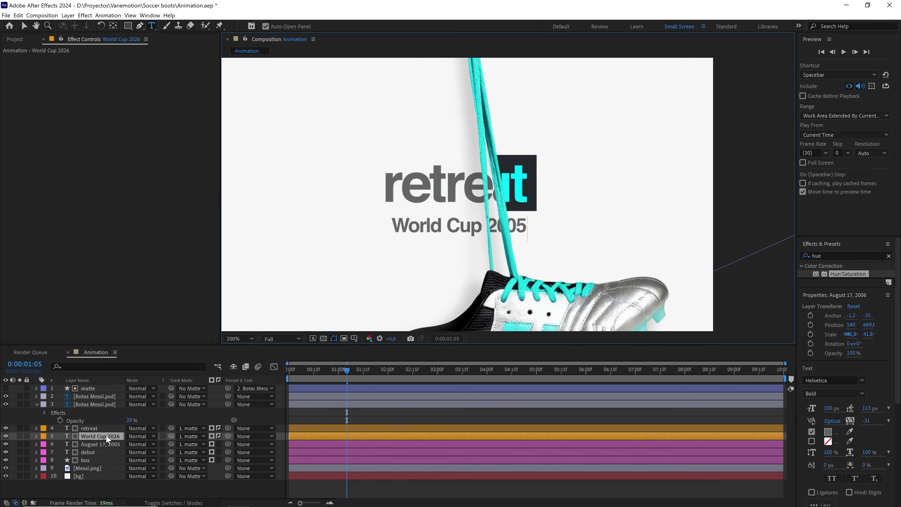
{"action": "left_click", "coordinate": [306, 411]}
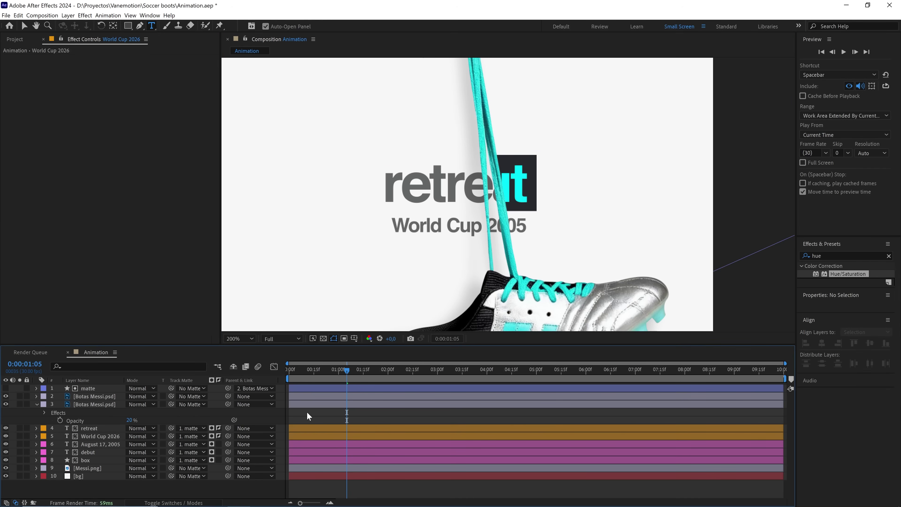
{"action": "left_click_drag", "start_coordinate": [346, 371], "coordinate": [236, 391]}
Collapse the layer properties, set the viewer to Fit, and play a preview of the poster.
{"action": "key", "text": "ctrl+a"}
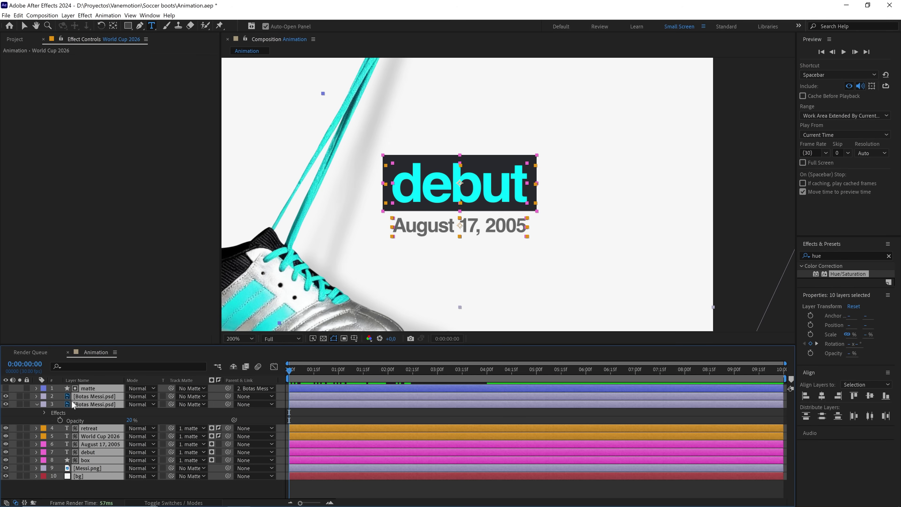
{"action": "left_click", "coordinate": [37, 404]}
{"action": "left_click", "coordinate": [260, 476]}
{"action": "left_click", "coordinate": [240, 338]}
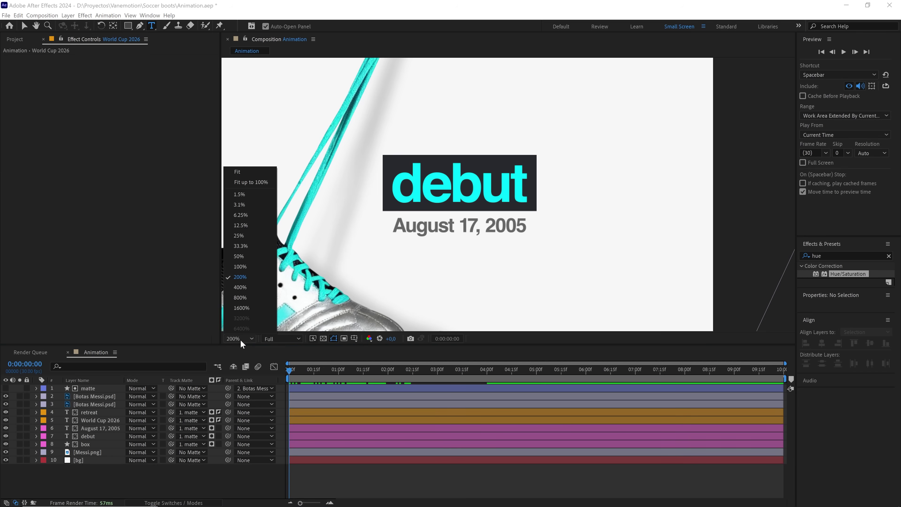
{"action": "left_click", "coordinate": [245, 172]}
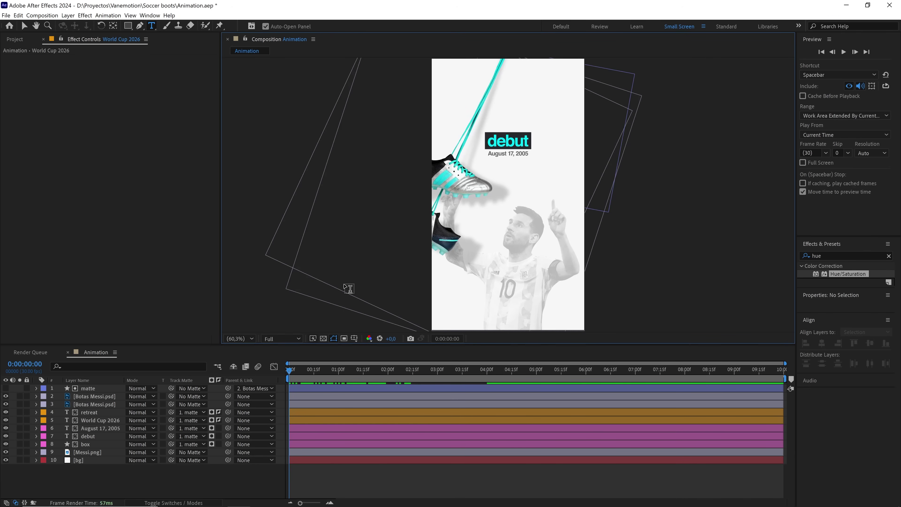
{"action": "key", "text": "space"}
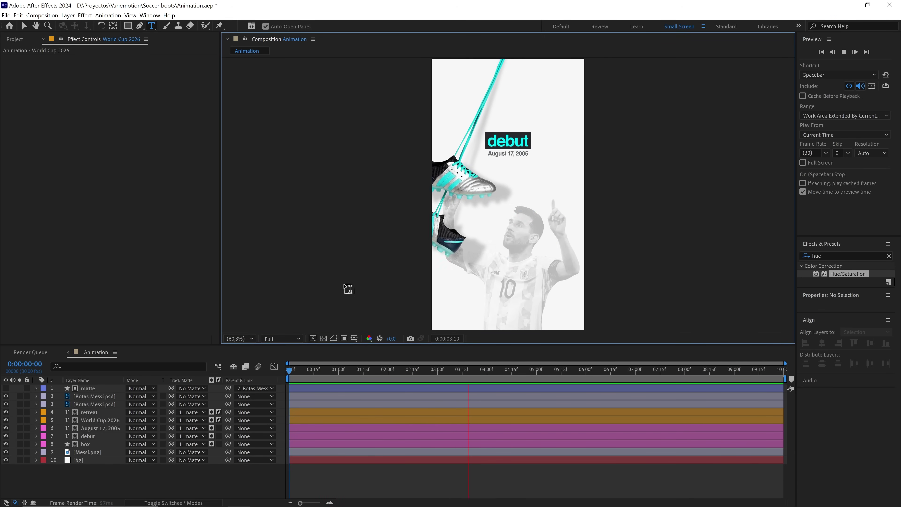
{"action": "key", "text": "space"}
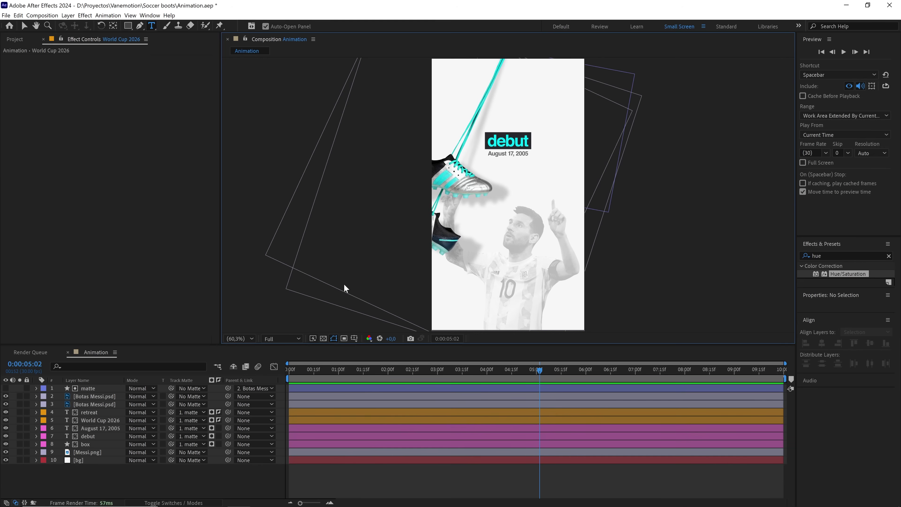
Add a loopOut() expression to the upper Botas Messi boot's Rotation and scrub to check it.
{"action": "left_click", "coordinate": [106, 397]}
{"action": "key", "text": "u"}
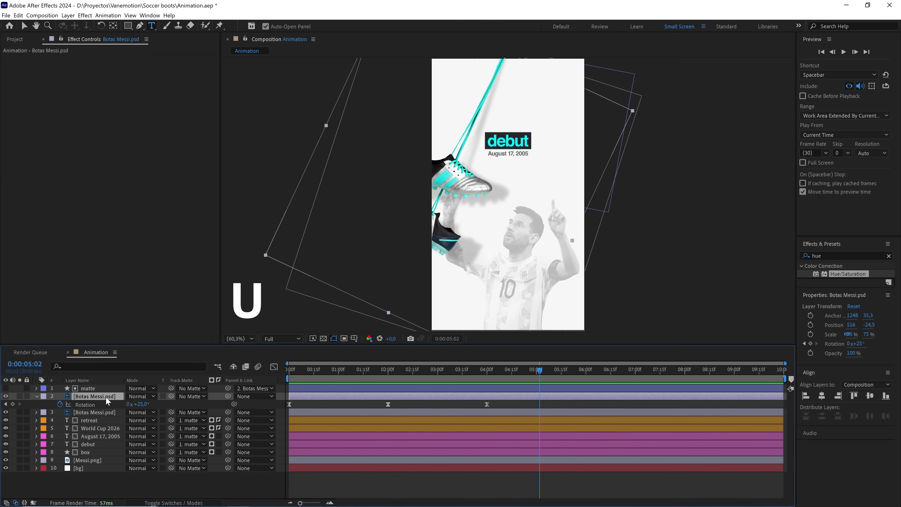
{"action": "left_click", "coordinate": [60, 404], "text": "alt"}
{"action": "type", "text": "loopOut()"}
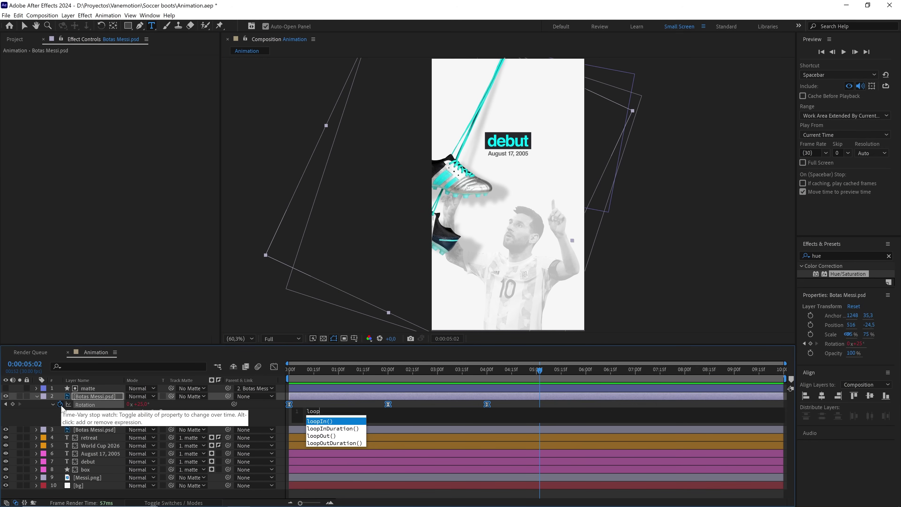
{"action": "left_click", "coordinate": [310, 405]}
{"action": "left_click_drag", "start_coordinate": [541, 370], "coordinate": [557, 382]}
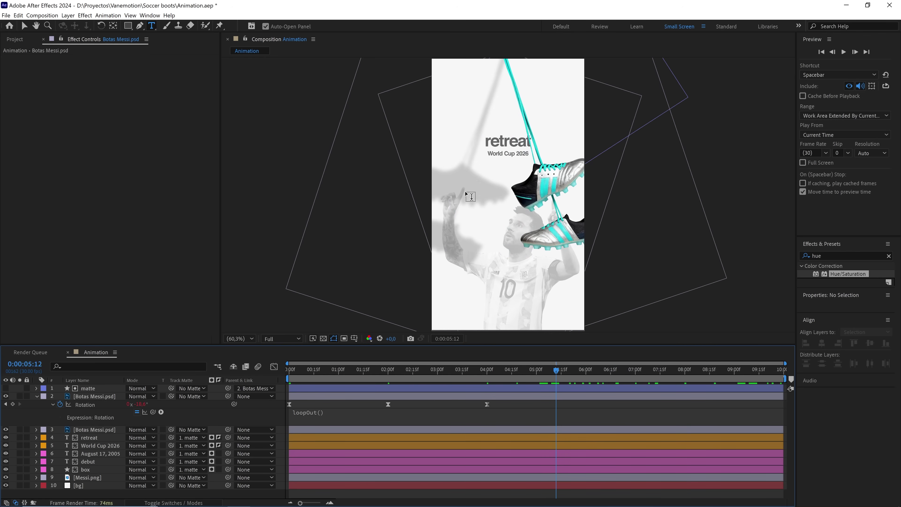
Copy only the Rotation expression onto the second Botas Messi boot layer and preview the swing.
{"action": "left_click", "coordinate": [88, 405]}
{"action": "right_click", "coordinate": [87, 405]}
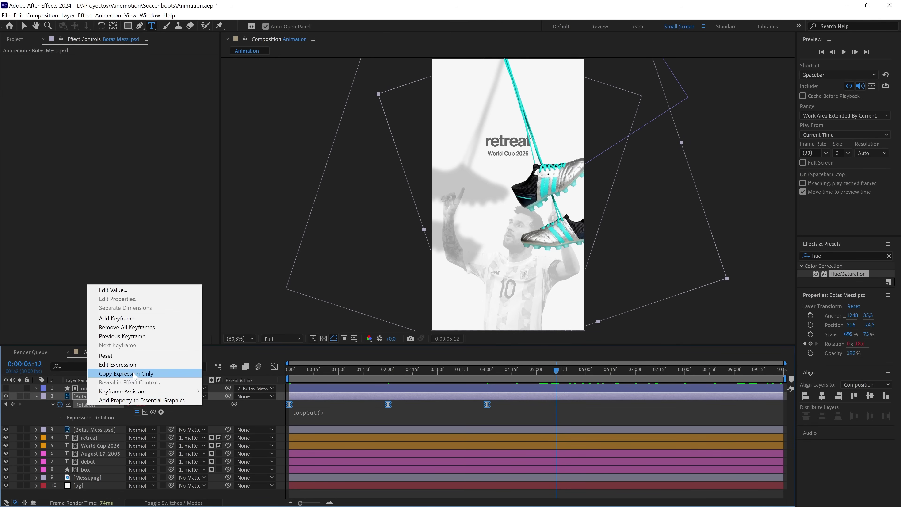
{"action": "left_click", "coordinate": [126, 373]}
{"action": "left_click", "coordinate": [99, 430]}
{"action": "key", "text": "ctrl+v"}
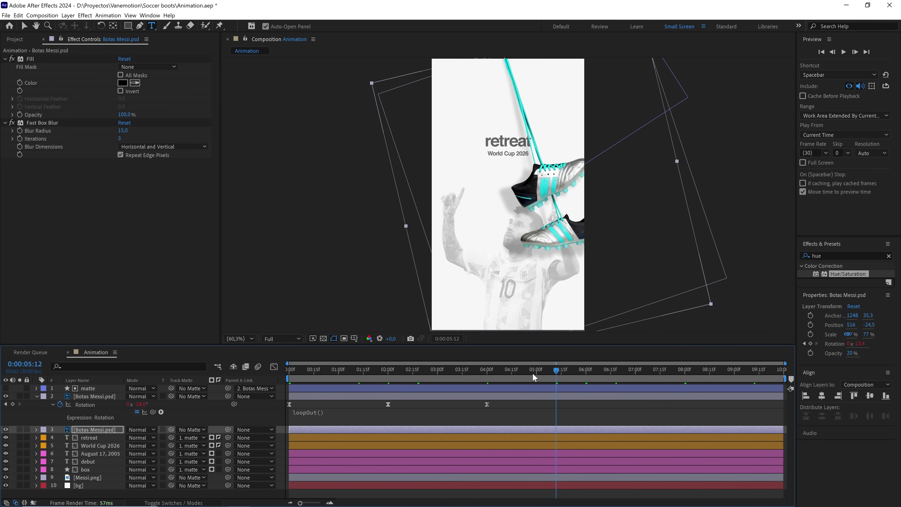
{"action": "left_click_drag", "start_coordinate": [531, 373], "coordinate": [290, 375]}
{"action": "key", "text": "space"}
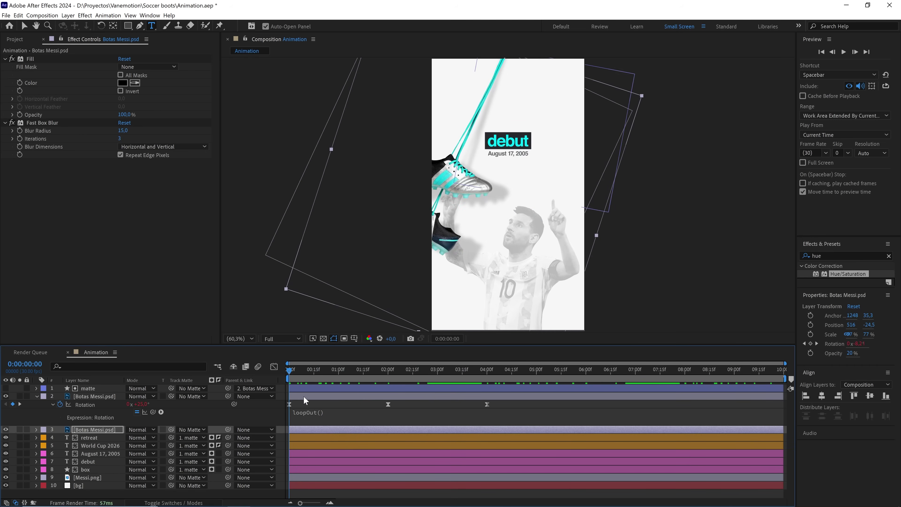
{"action": "key", "text": "space"}
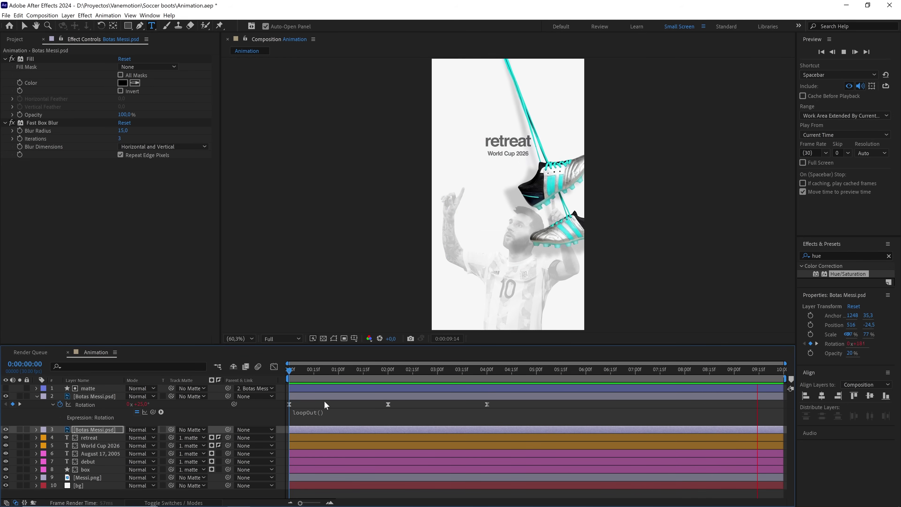
Preview the animation from the 4-second mark and stop the playhead at 8 seconds.
{"action": "key", "text": "space"}
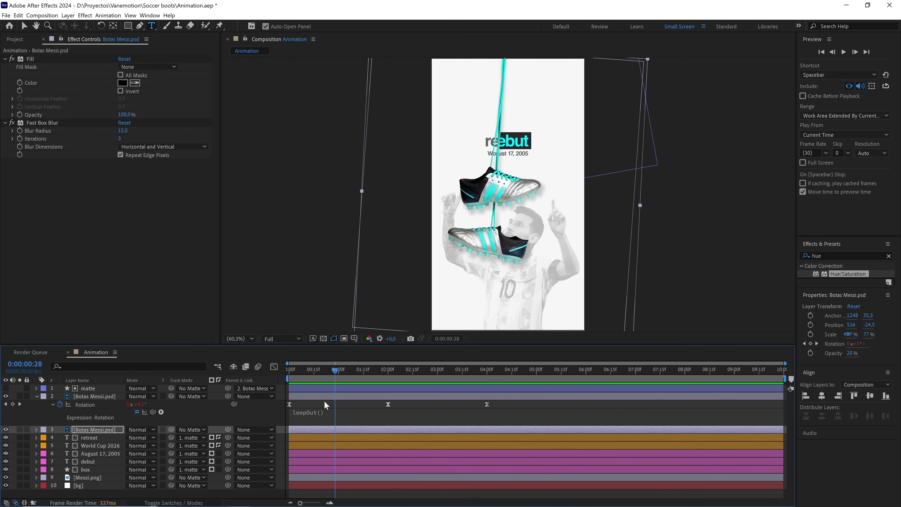
{"action": "left_click", "coordinate": [689, 370]}
{"action": "key", "text": "space"}
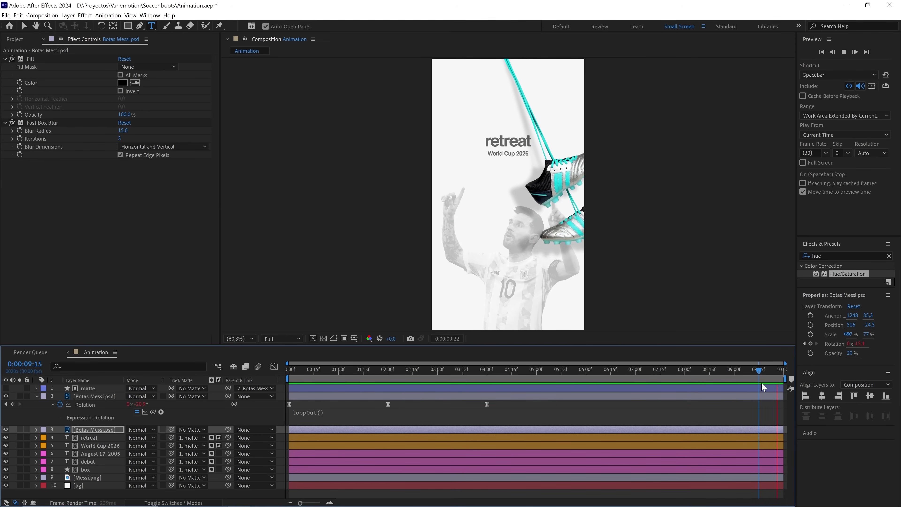
{"action": "key", "text": "space"}
{"action": "left_click", "coordinate": [562, 370]}
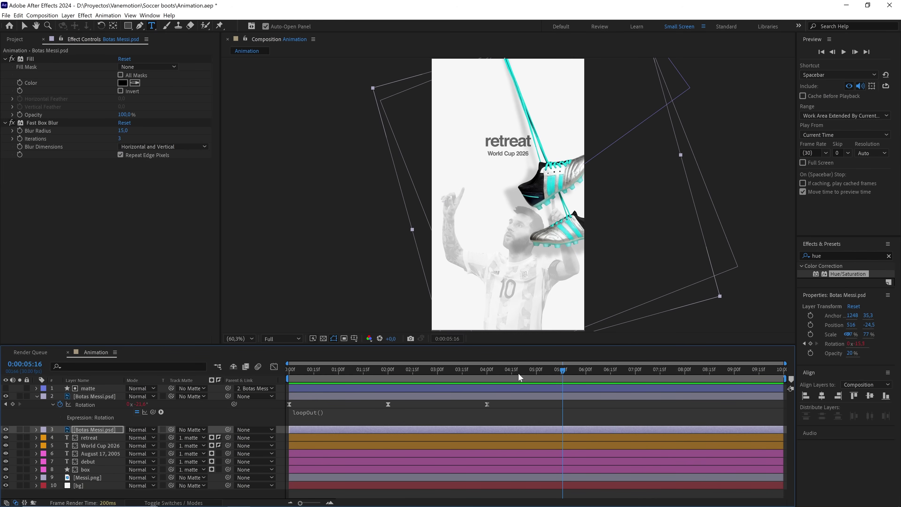
{"action": "left_click", "coordinate": [487, 373]}
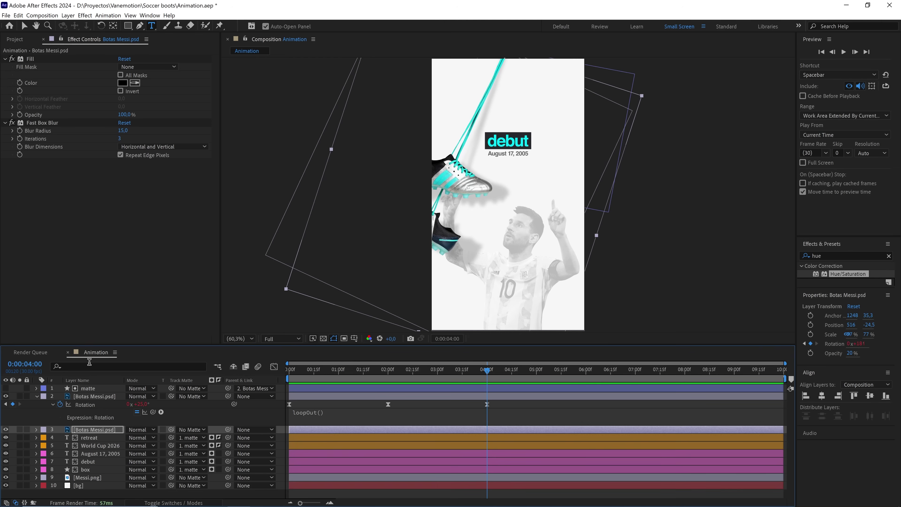
{"action": "left_click", "coordinate": [31, 364]}
{"action": "key", "text": "Return"}
{"action": "key", "text": "space"}
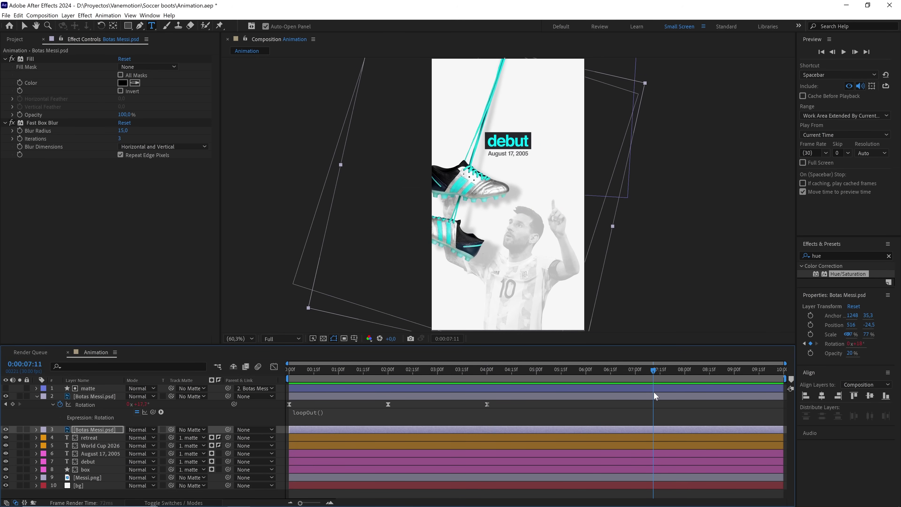
{"action": "key", "text": "space"}
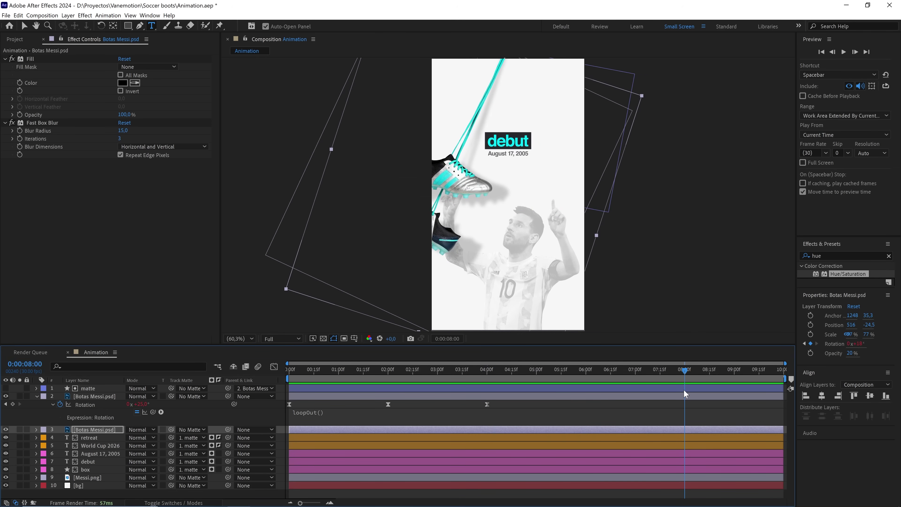
Step back to 0:00:07:29, end the work area there, preview, and return to the start.
{"action": "key", "text": "semicolon"}
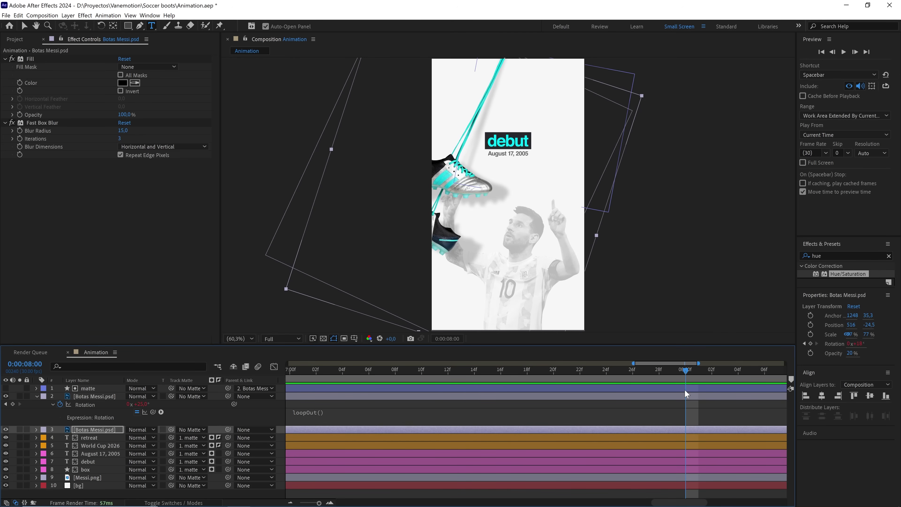
{"action": "key", "text": "Page_Up"}
{"action": "key", "text": "n"}
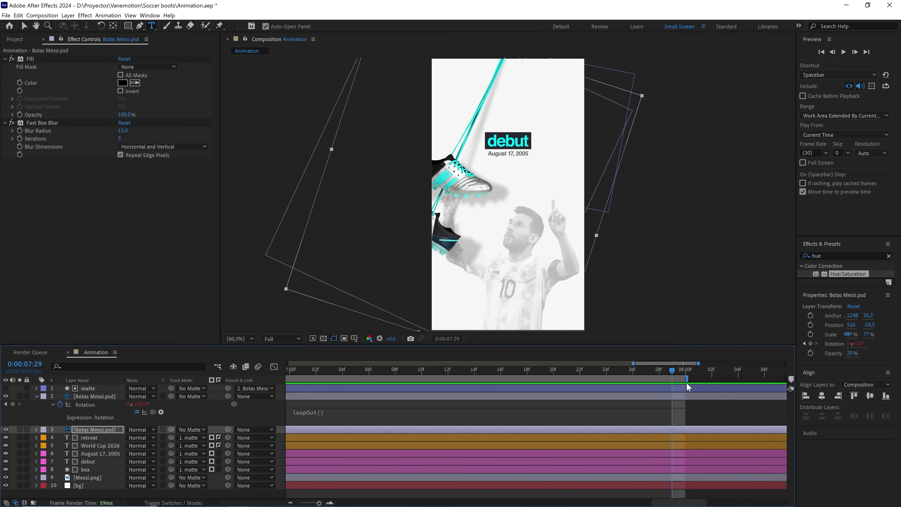
{"action": "key", "text": "minus"}
{"action": "key", "text": "minus"}
{"action": "key", "text": "minus"}
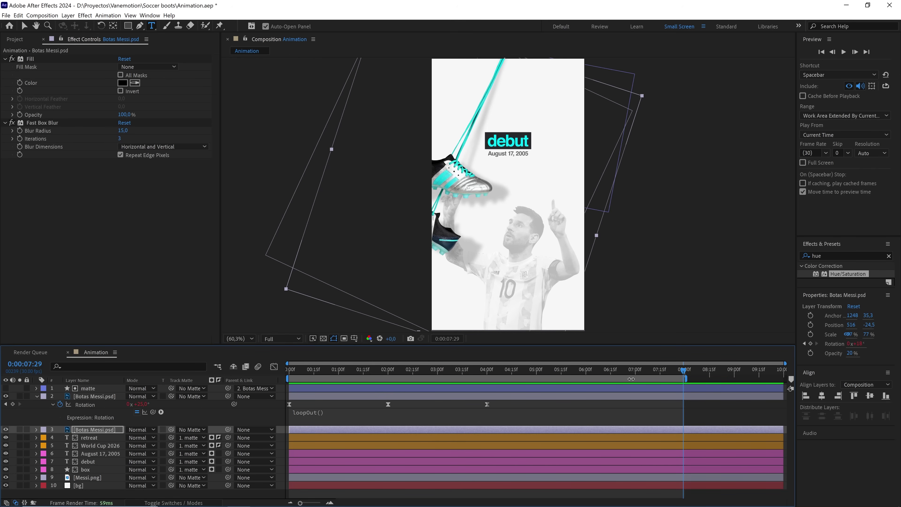
{"action": "key", "text": "space"}
{"action": "left_click", "coordinate": [676, 401]}
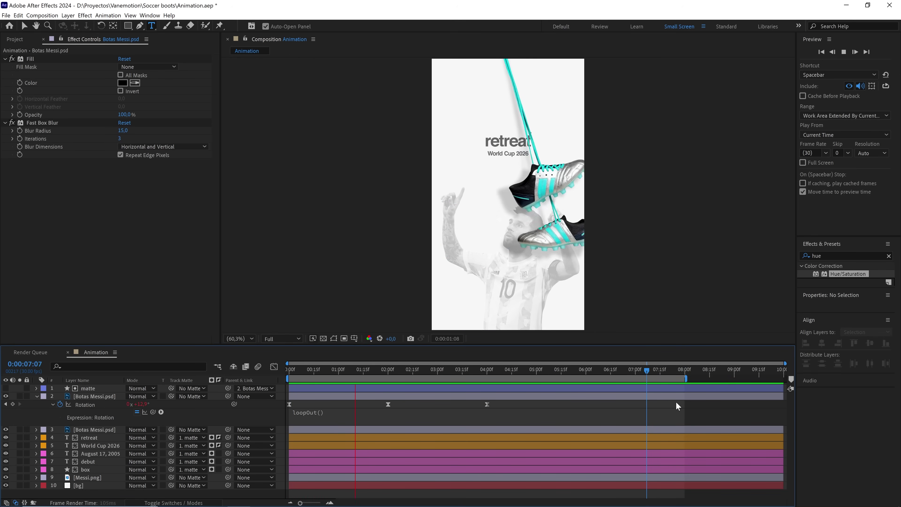
{"action": "key", "text": "space"}
{"action": "key", "text": "Home"}
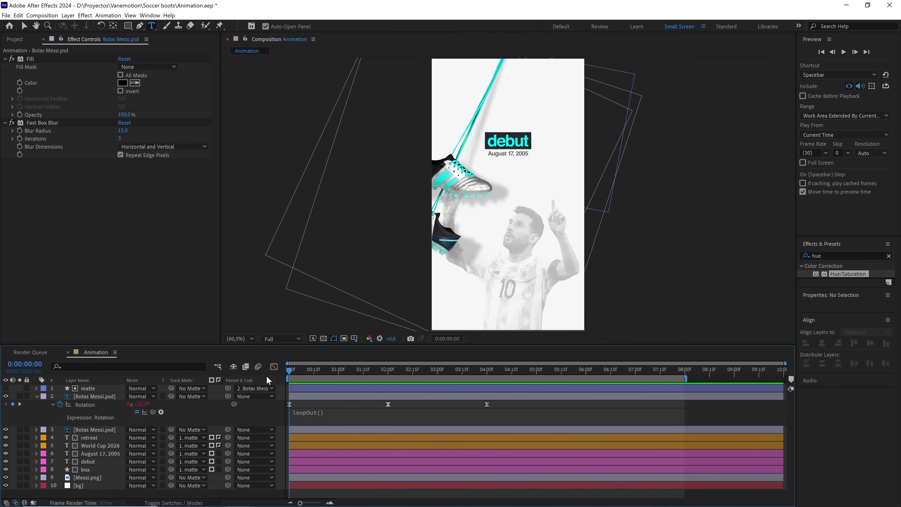
Turn on the 3D switch for every layer in the composition.
{"action": "key", "text": "ctrl+a"}
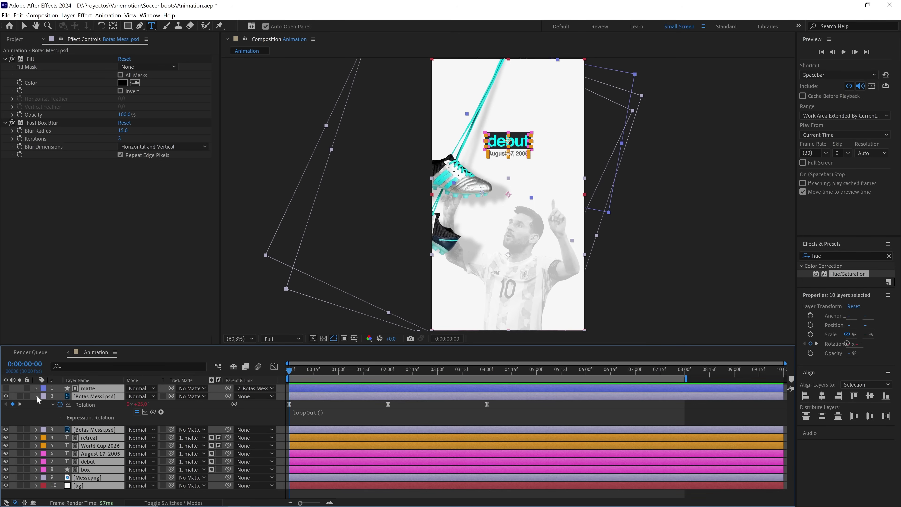
{"action": "left_click", "coordinate": [37, 396]}
{"action": "key", "text": "F4"}
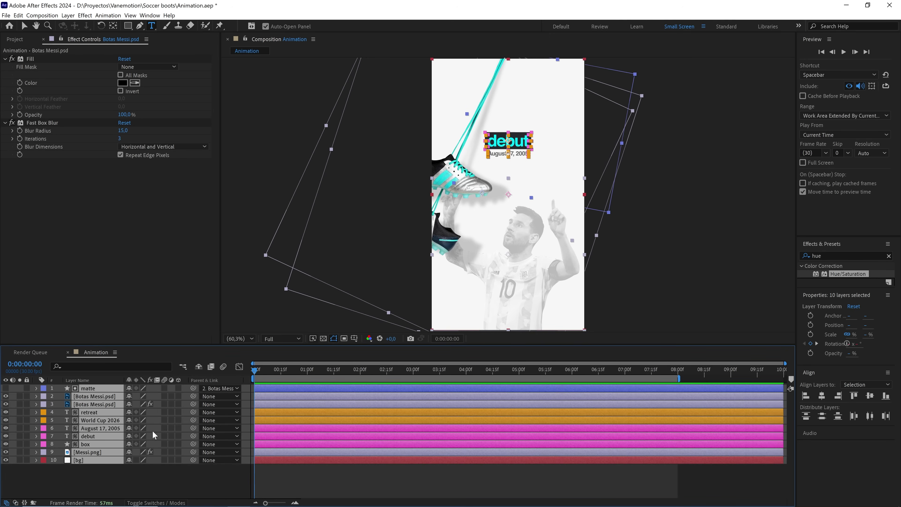
{"action": "left_click", "coordinate": [178, 387]}
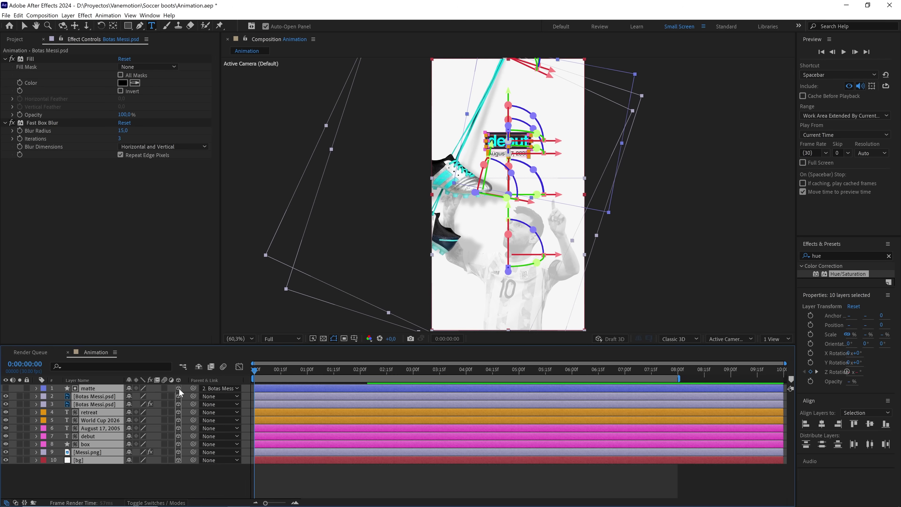
{"action": "left_click", "coordinate": [208, 473]}
Add a new Point light layer with Casts Shadows enabled.
{"action": "right_click", "coordinate": [208, 473]}
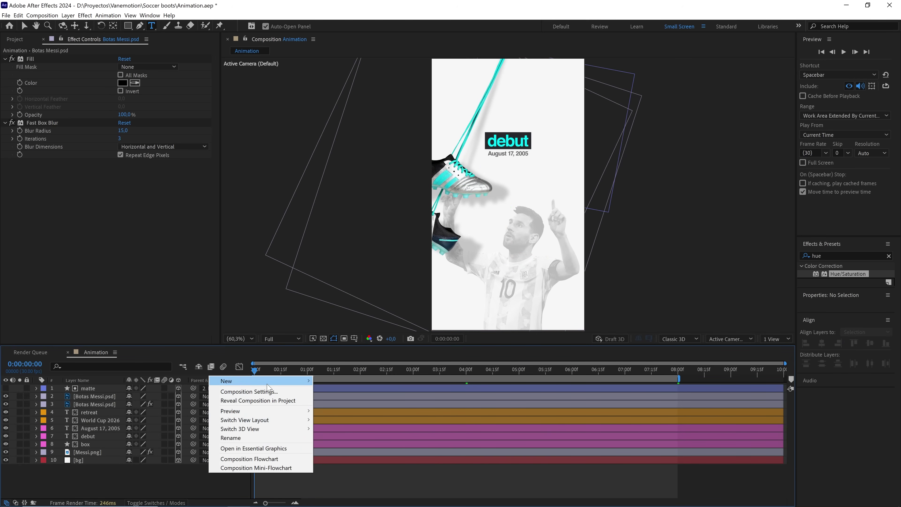
{"action": "mouse_move", "coordinate": [248, 381]}
{"action": "left_click", "coordinate": [354, 408]}
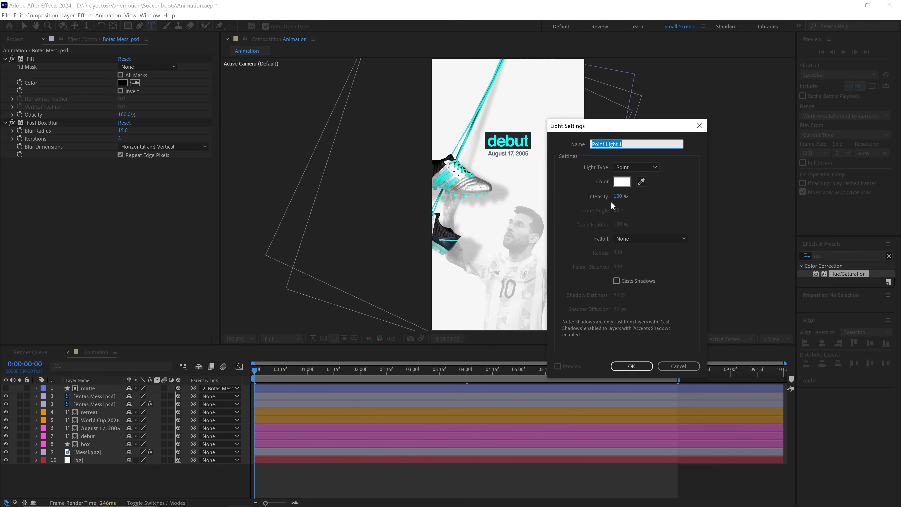
{"action": "left_click", "coordinate": [644, 168]}
{"action": "left_click", "coordinate": [637, 198]}
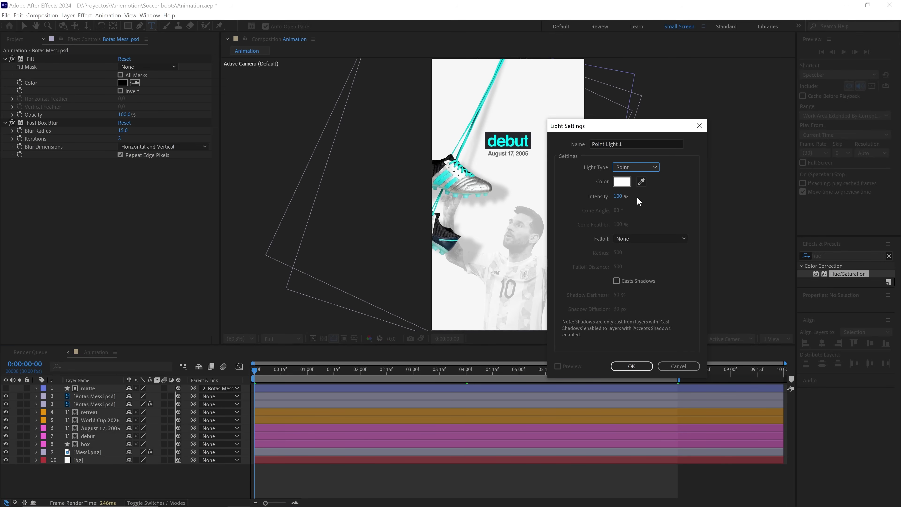
{"action": "double_click", "coordinate": [618, 194]}
{"action": "left_click", "coordinate": [616, 281]}
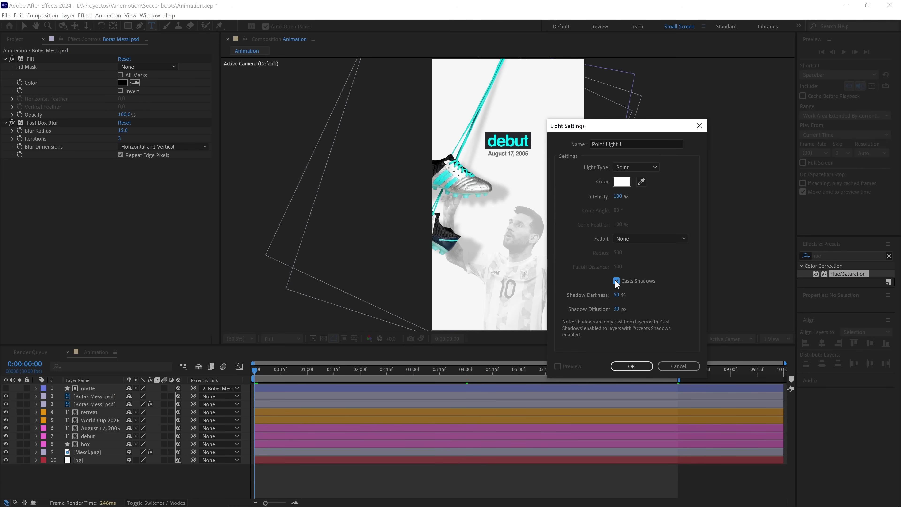
Create Point Light 1, show Left and Active Camera views, and set its Z position to -1000.
{"action": "left_click", "coordinate": [645, 365]}
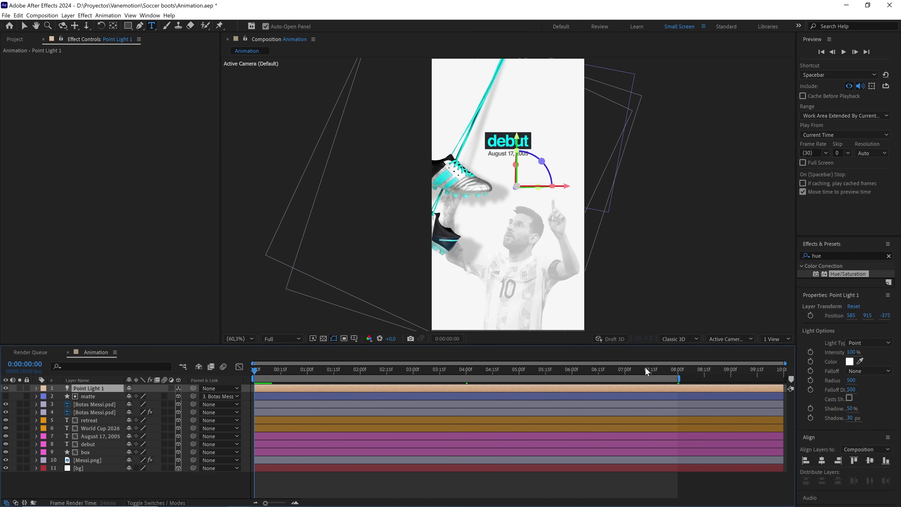
{"action": "left_click", "coordinate": [776, 339]}
{"action": "left_click", "coordinate": [778, 355]}
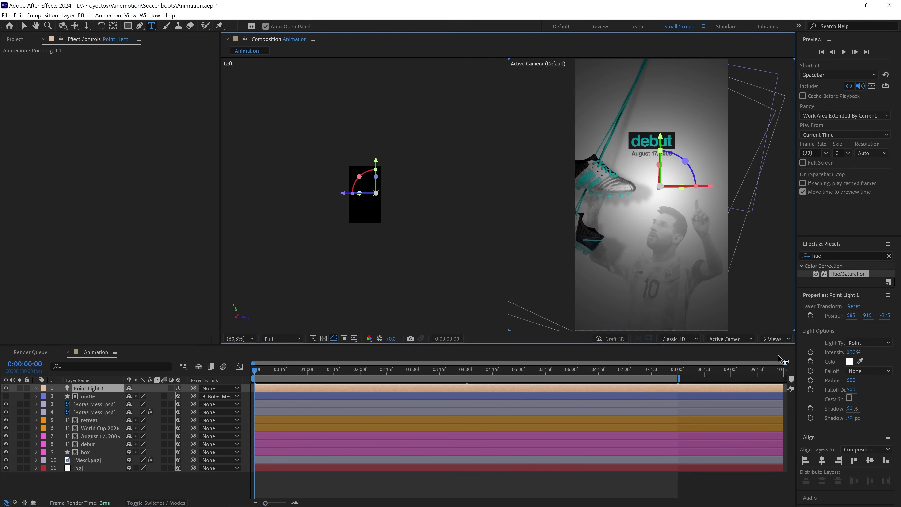
{"action": "key", "text": "v"}
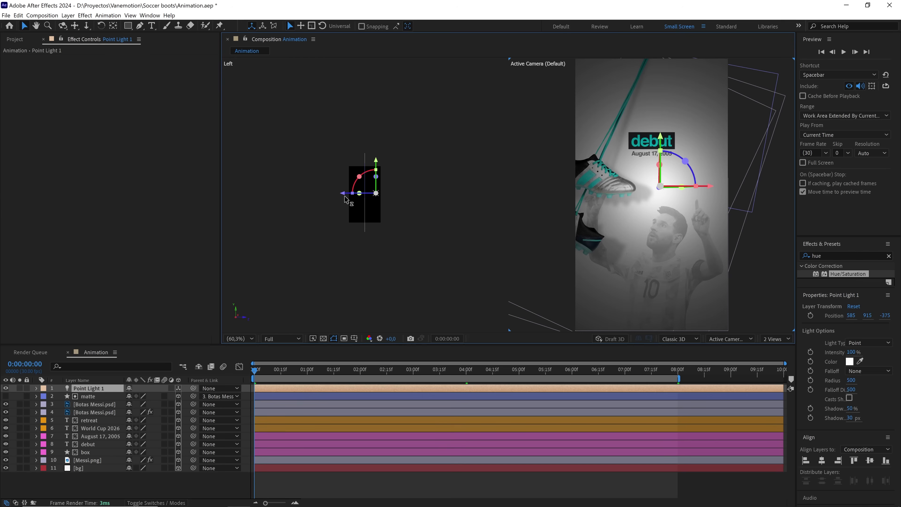
{"action": "left_click_drag", "start_coordinate": [343, 198], "coordinate": [350, 198]}
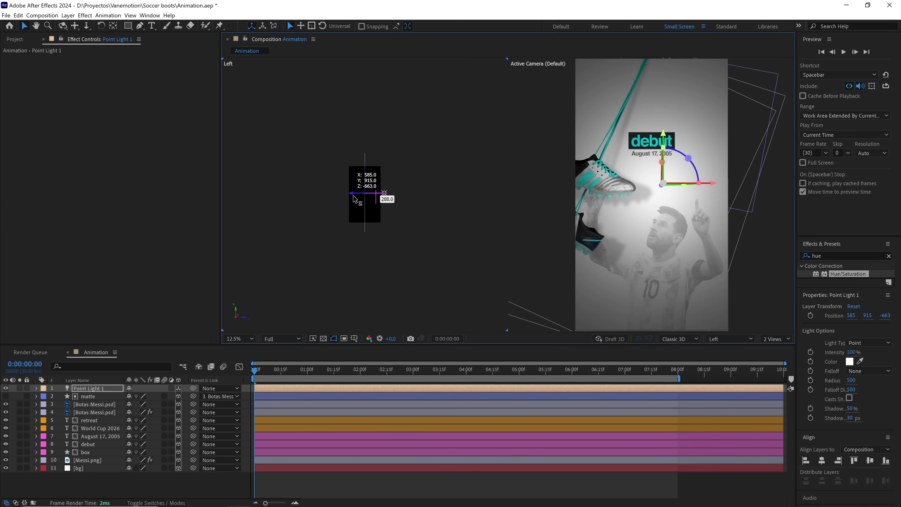
{"action": "left_click_drag", "start_coordinate": [353, 198], "coordinate": [357, 198]}
{"action": "key", "text": "p"}
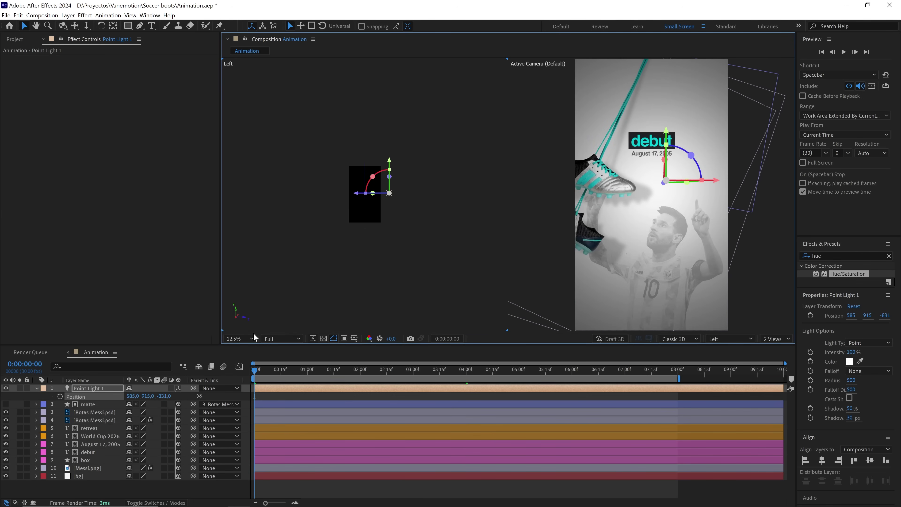
{"action": "left_click", "coordinate": [161, 396]}
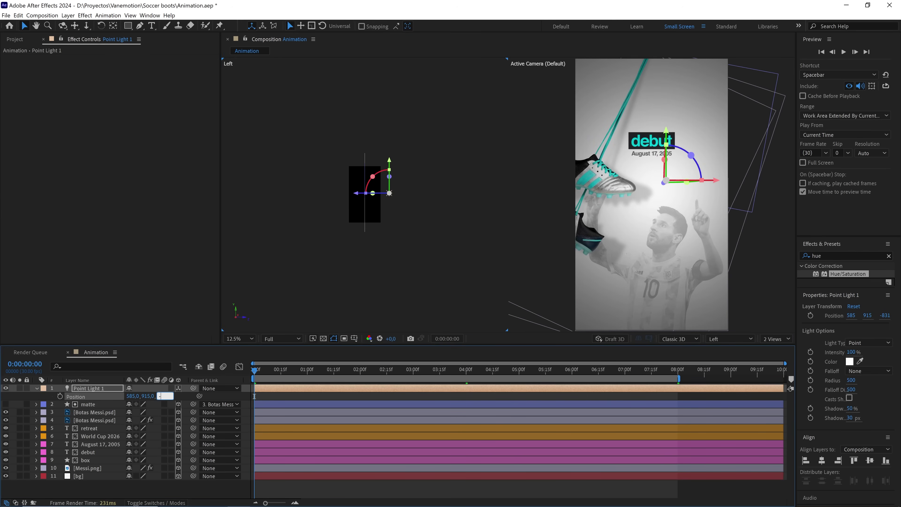
{"action": "key", "text": "Return"}
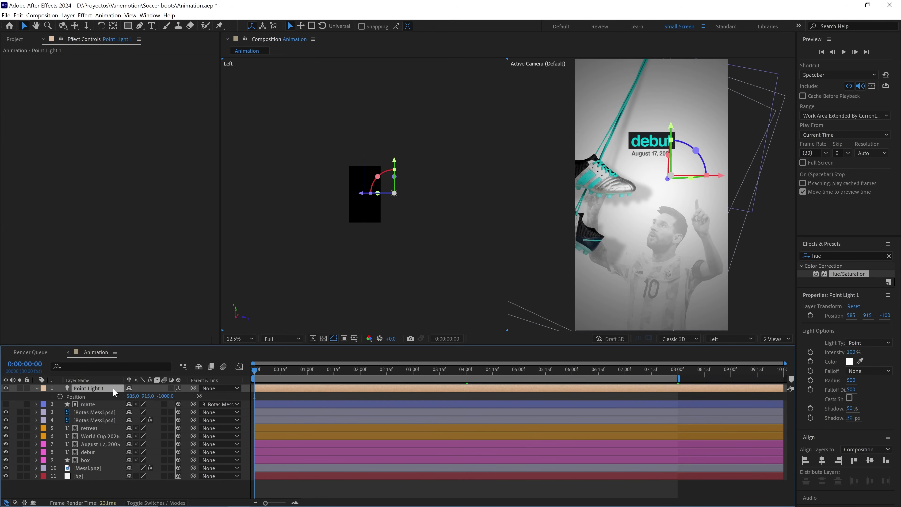
Set the light's X position to 540 and return the viewer to a single view.
{"action": "left_click_drag", "start_coordinate": [720, 178], "coordinate": [704, 179]}
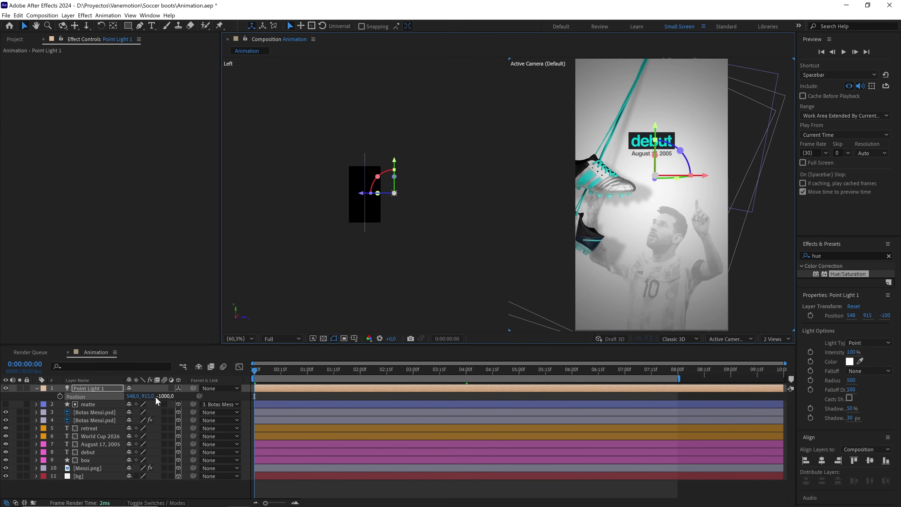
{"action": "left_click", "coordinate": [135, 396]}
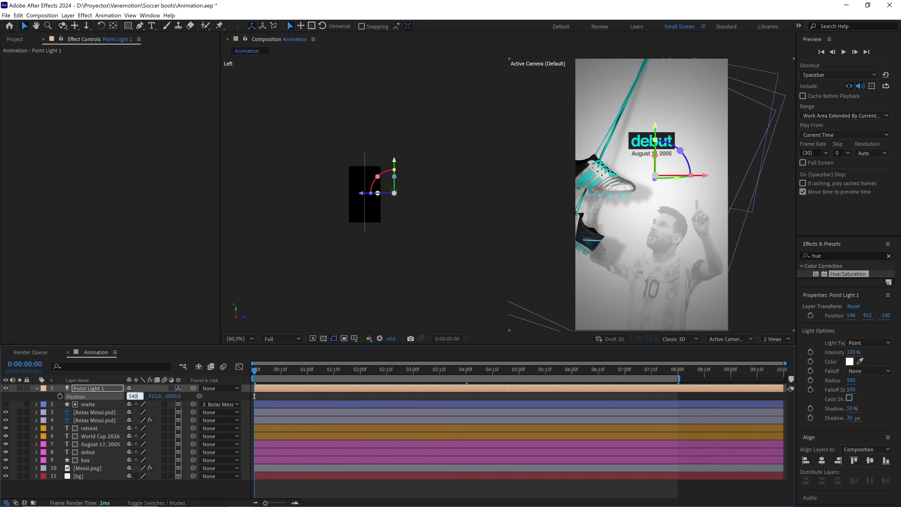
{"action": "key", "text": "Return"}
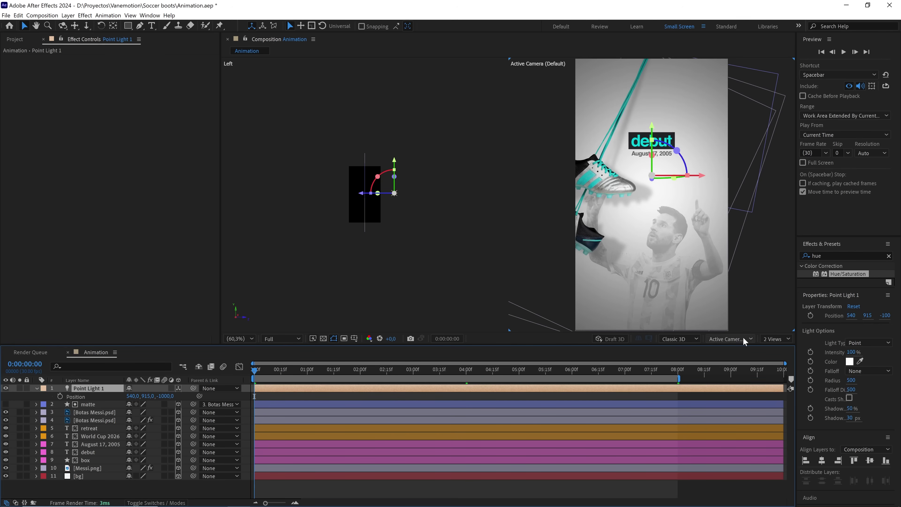
{"action": "left_click", "coordinate": [764, 336]}
{"action": "left_click", "coordinate": [810, 347]}
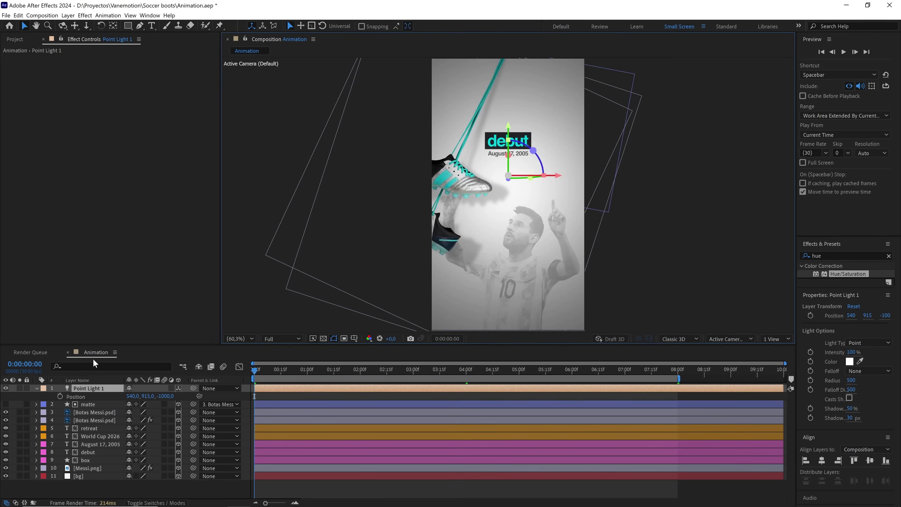
Toggle Point Light 1 off and on to compare the lighting, leaving it on.
{"action": "left_click", "coordinate": [5, 388]}
{"action": "left_click", "coordinate": [6, 388]}
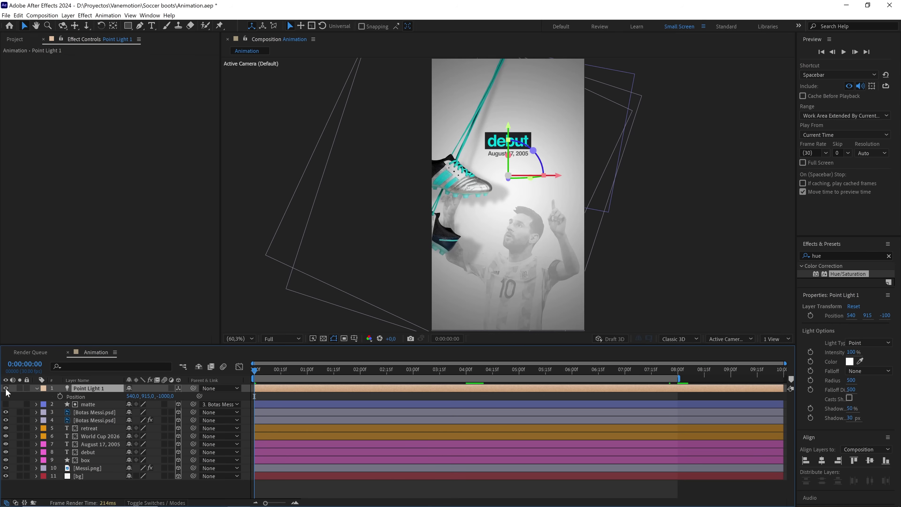
{"action": "left_click", "coordinate": [5, 389]}
{"action": "left_click", "coordinate": [5, 389]}
{"action": "left_click", "coordinate": [6, 388]}
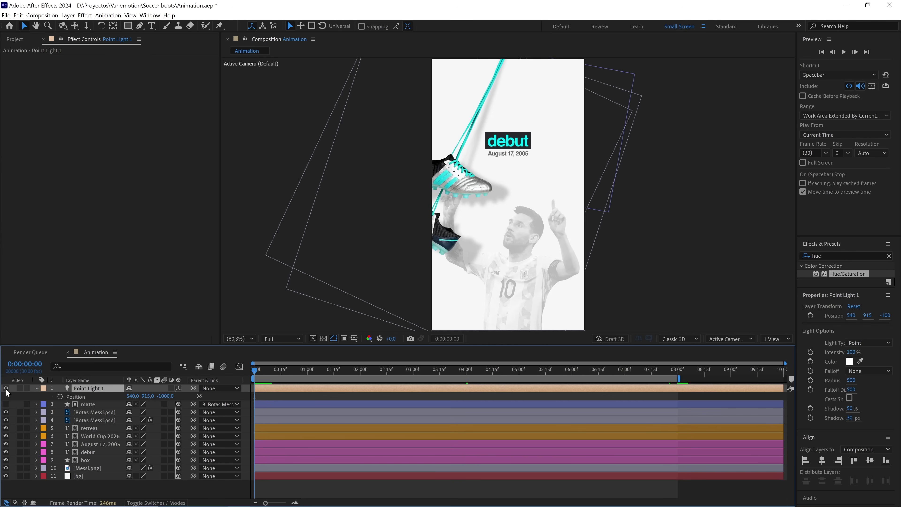
{"action": "left_click", "coordinate": [6, 388]}
{"action": "left_click", "coordinate": [37, 388]}
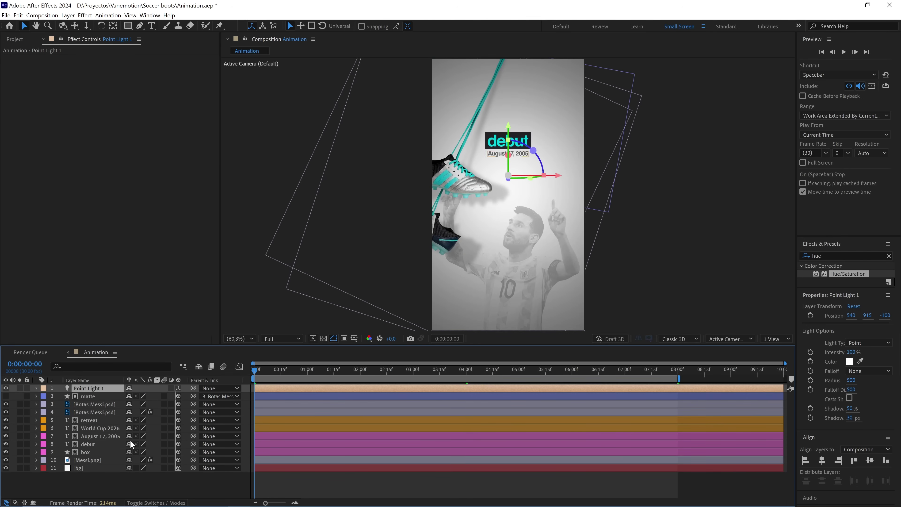
{"action": "left_click", "coordinate": [110, 481]}
Draw a large circle, centre it horizontally with Align, and move it near the poster's top.
{"action": "left_click_drag", "start_coordinate": [124, 26], "coordinate": [167, 51]}
{"action": "left_click_drag", "start_coordinate": [508, 186], "coordinate": [587, 263]}
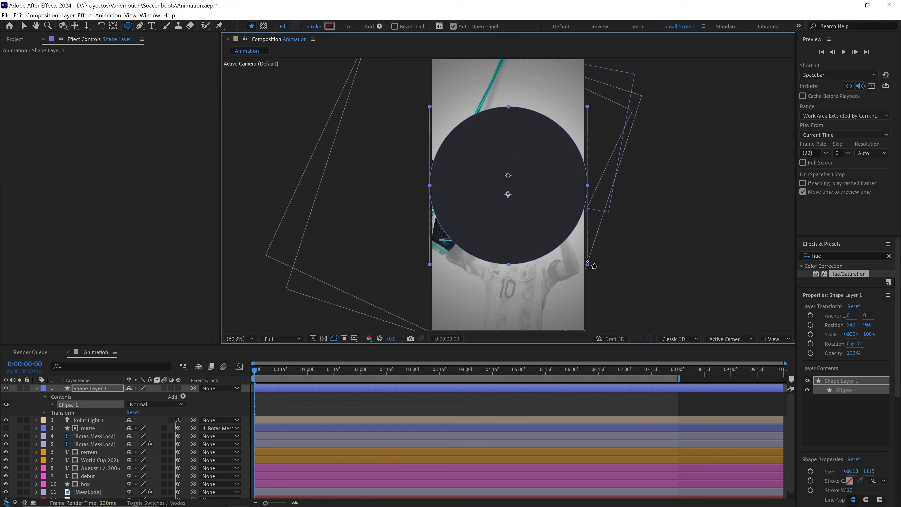
{"action": "left_click", "coordinate": [154, 18]}
{"action": "left_click", "coordinate": [185, 62]}
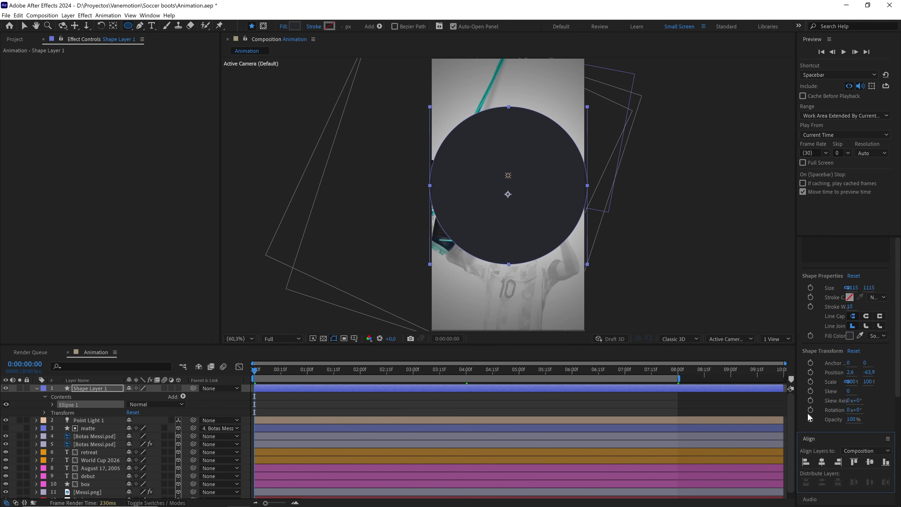
{"action": "left_click", "coordinate": [822, 462]}
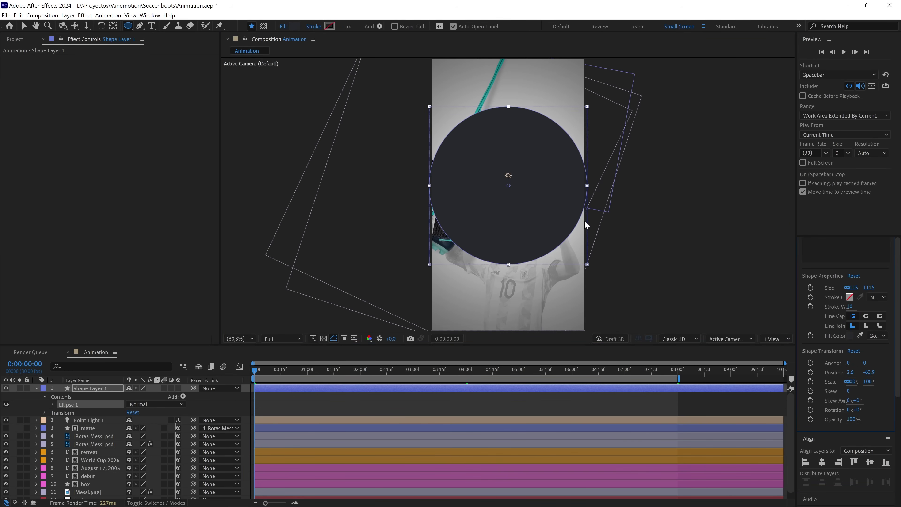
{"action": "key", "text": "v"}
{"action": "left_click_drag", "start_coordinate": [552, 220], "coordinate": [546, 148]}
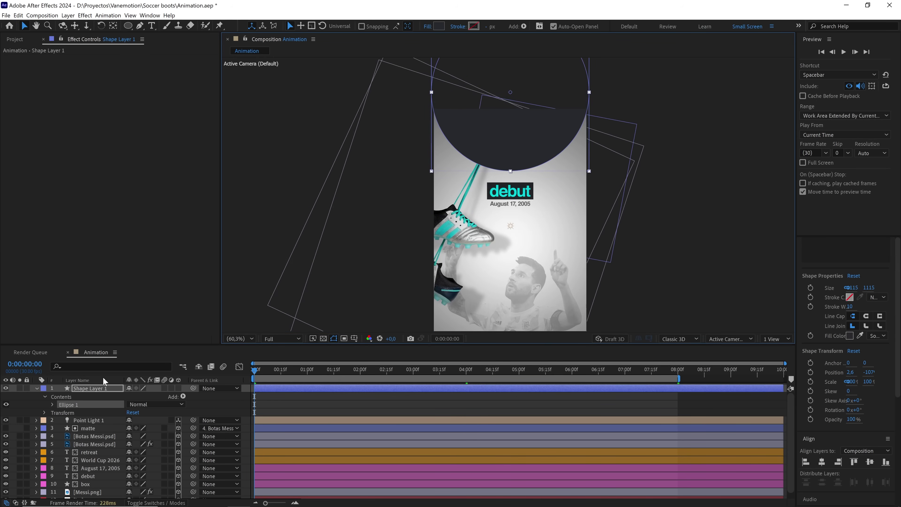
Make the circle's shape layer 3D and place it below the boot layers.
{"action": "left_click", "coordinate": [98, 388]}
{"action": "left_click", "coordinate": [179, 388]}
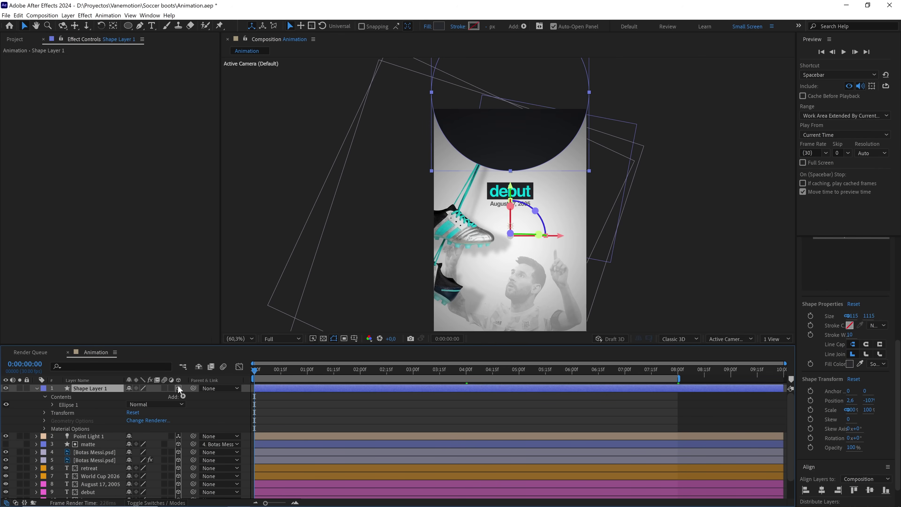
{"action": "left_click_drag", "start_coordinate": [99, 388], "coordinate": [97, 461]}
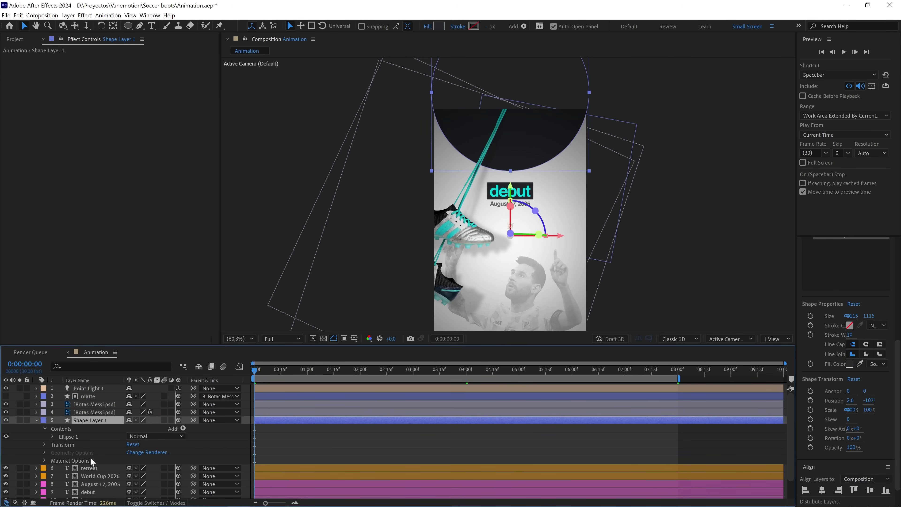
{"action": "left_click", "coordinate": [36, 421]}
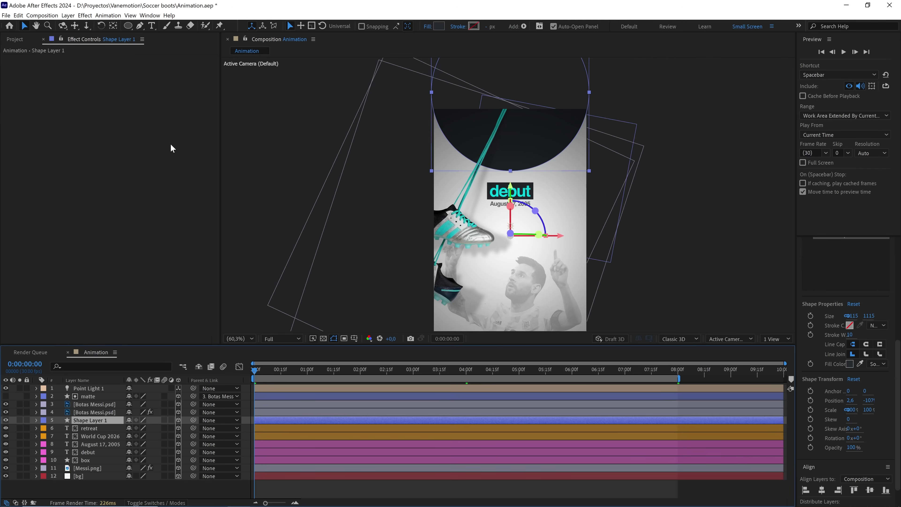
Fill the circle light grey EDEDED and view the poster at 100%, recentred.
{"action": "left_click", "coordinate": [438, 26]}
{"action": "left_click", "coordinate": [168, 274]}
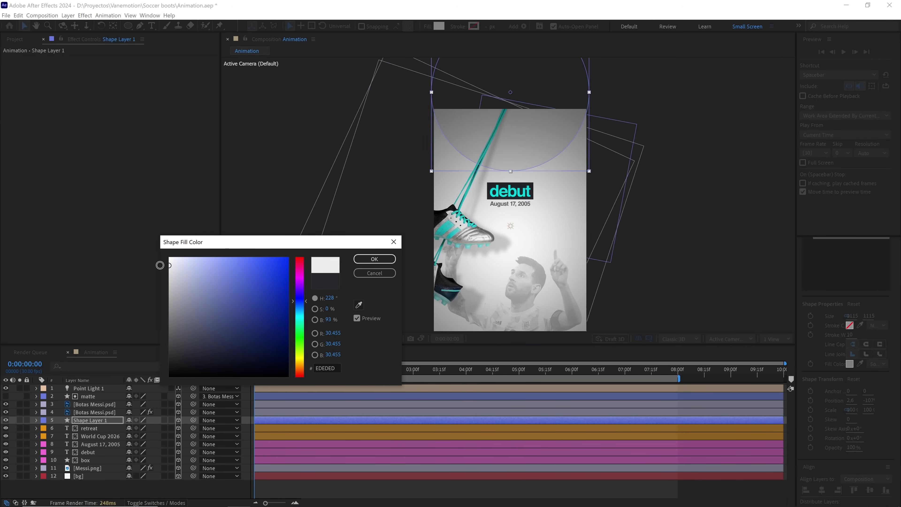
{"action": "left_click", "coordinate": [374, 258]}
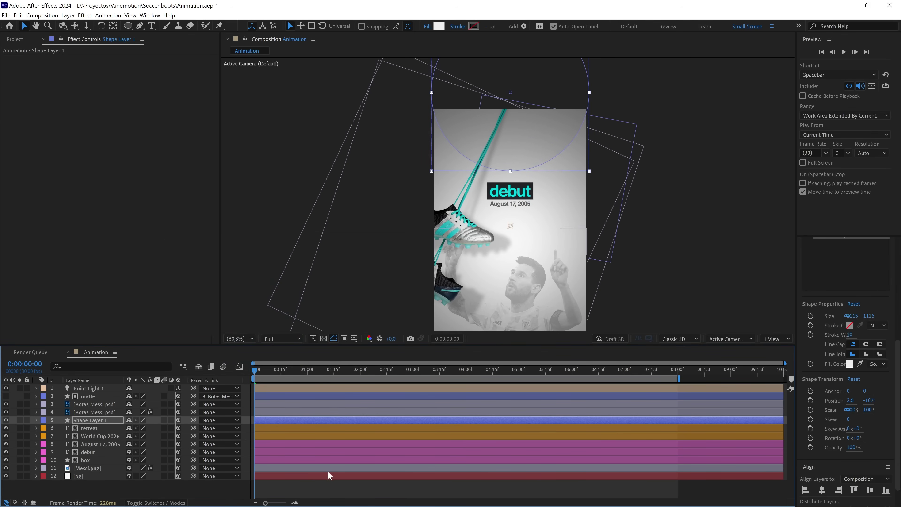
{"action": "left_click", "coordinate": [326, 483]}
{"action": "key", "text": "slash"}
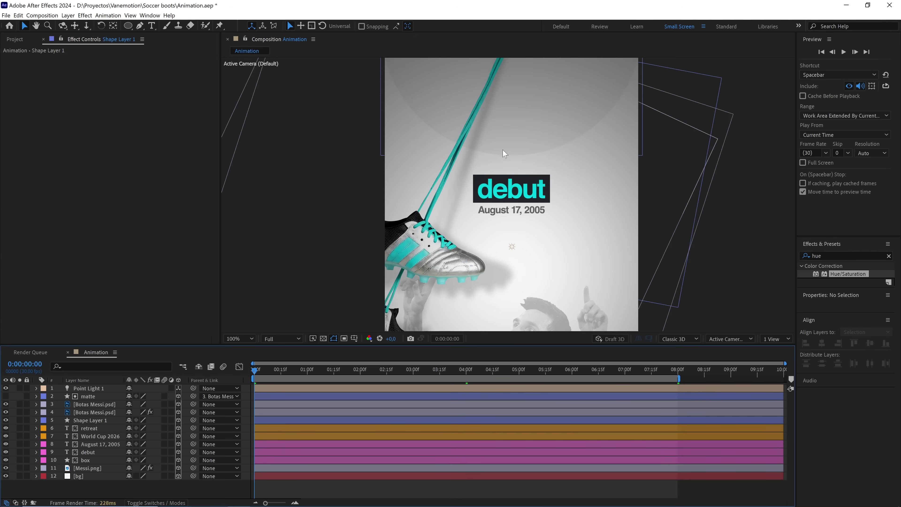
{"action": "scroll", "coordinate": [537, 148], "scroll_direction": "down", "scroll_amount": 2}
{"action": "key", "text": "h"}
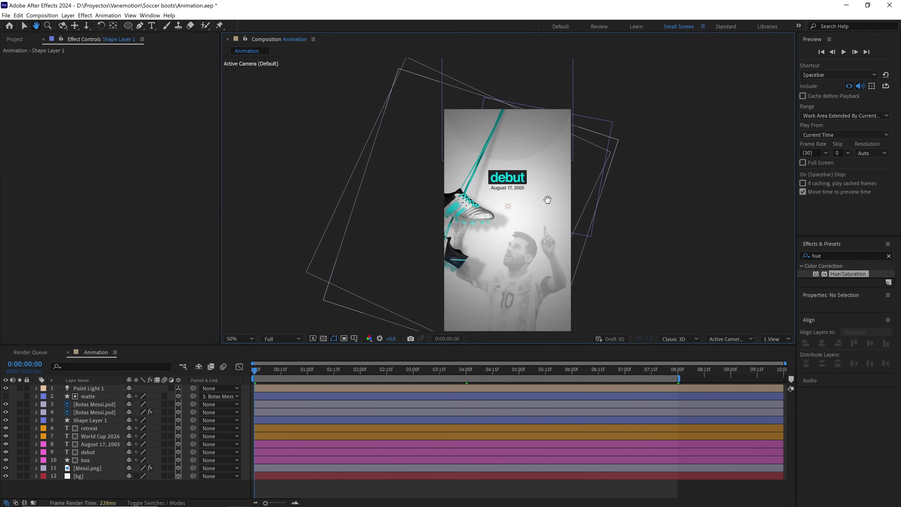
{"action": "left_click_drag", "start_coordinate": [545, 198], "coordinate": [547, 183]}
Add a new adjustment layer to the comp and rename it cc.
{"action": "key", "text": "v"}
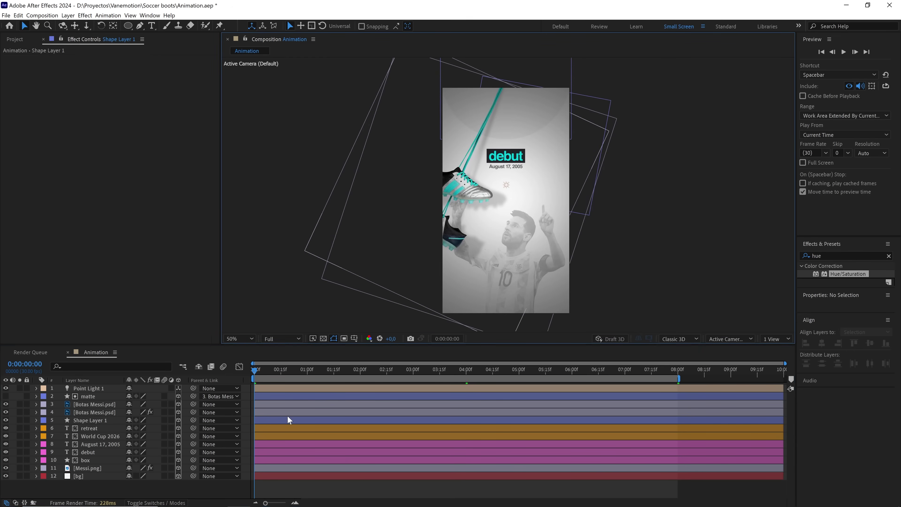
{"action": "right_click", "coordinate": [187, 486]}
{"action": "mouse_move", "coordinate": [213, 396]}
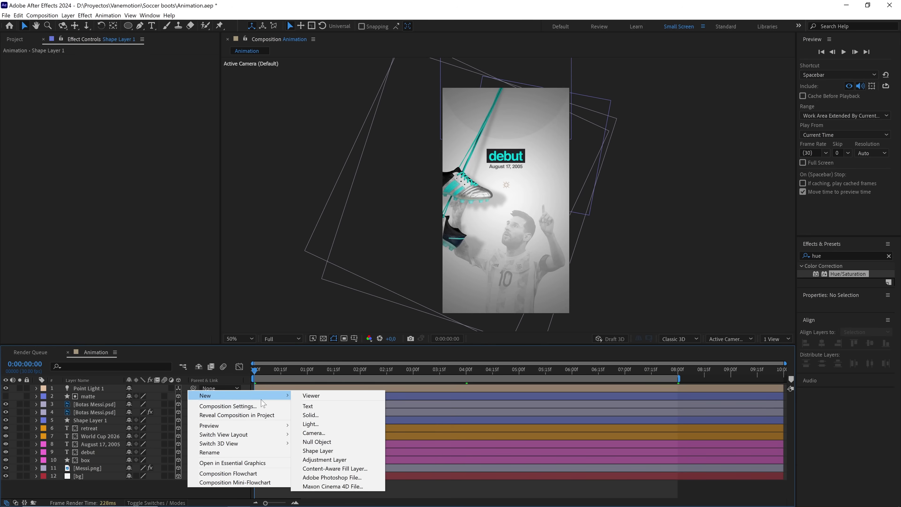
{"action": "left_click", "coordinate": [333, 460]}
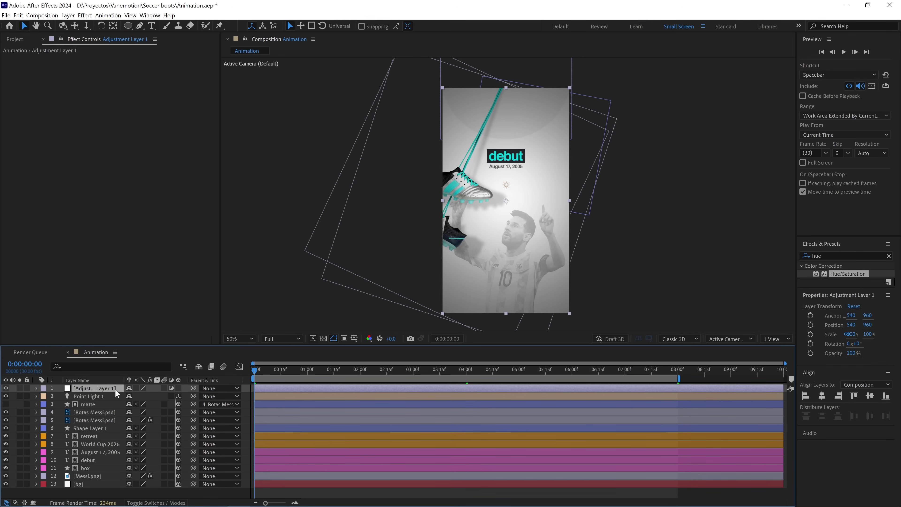
{"action": "key", "text": "Return"}
{"action": "type", "text": "cc"}
Apply a Curves effect to the cc layer and lift the RGB curve slightly to brighten.
{"action": "left_click", "coordinate": [822, 255]}
{"action": "type", "text": "curv"}
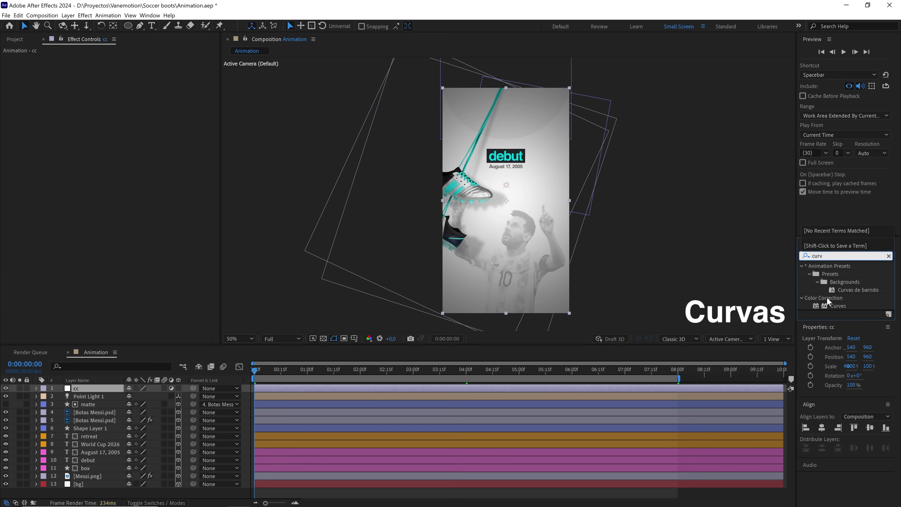
{"action": "left_click_drag", "start_coordinate": [837, 307], "coordinate": [81, 388]}
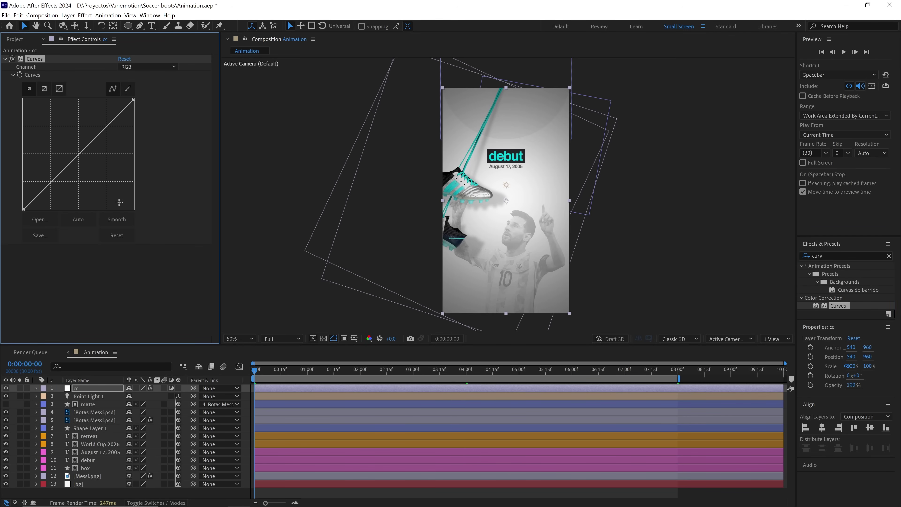
{"action": "mouse_move", "coordinate": [77, 153]}
{"action": "left_mouse_down"}
{"action": "mouse_move", "coordinate": [67, 145]}
{"action": "mouse_move", "coordinate": [77, 155]}
{"action": "left_mouse_up"}
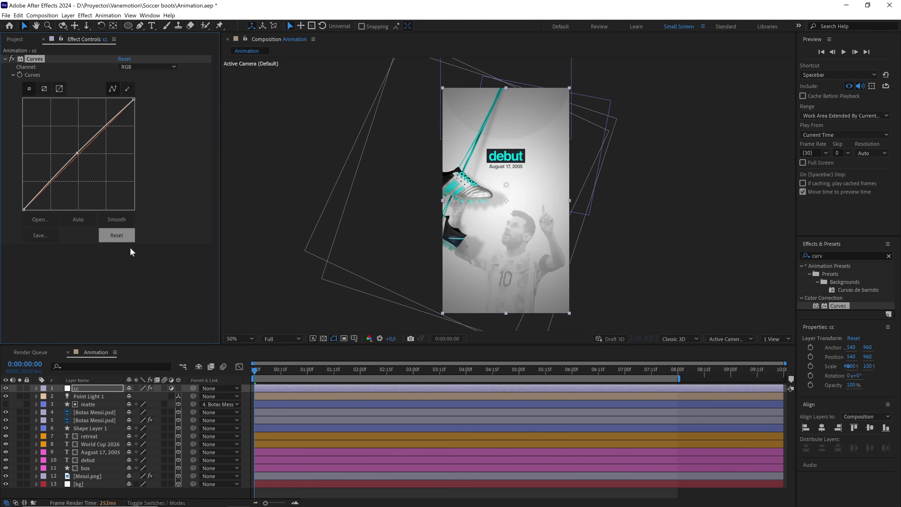
Add a second adjustment layer named vignette.
{"action": "right_click", "coordinate": [188, 400]}
{"action": "mouse_move", "coordinate": [195, 404]}
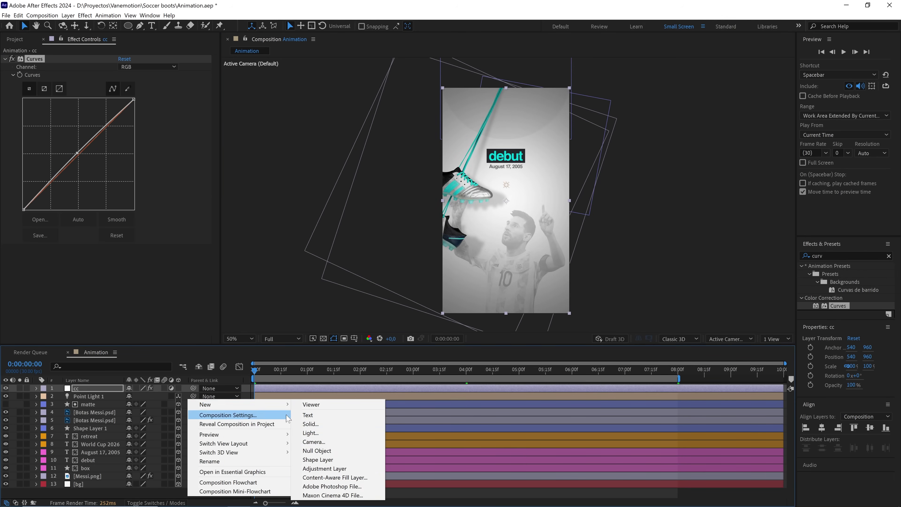
{"action": "left_click", "coordinate": [337, 468]}
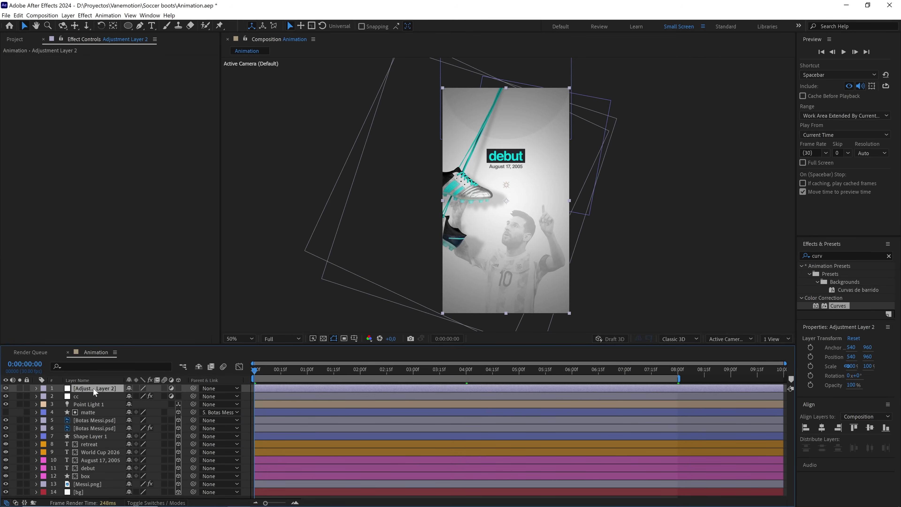
{"action": "key", "text": "Return"}
{"action": "type", "text": "vignette"}
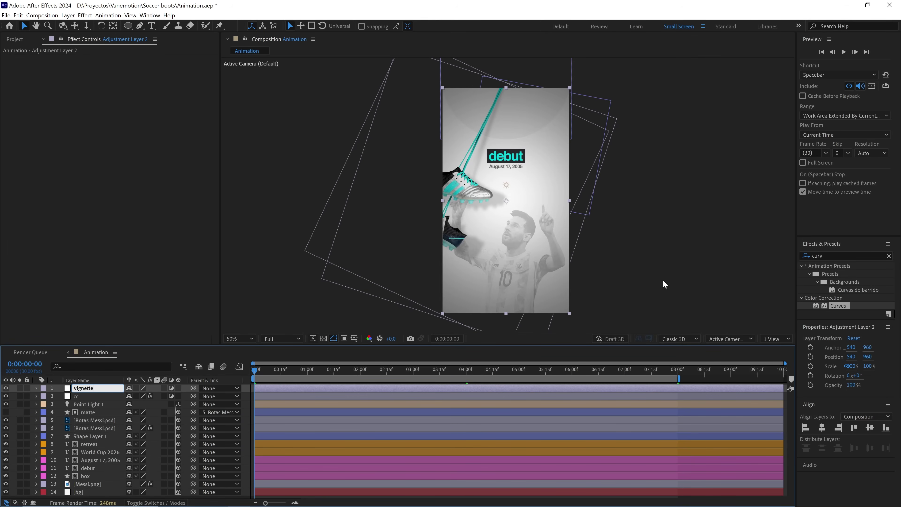
Apply CC Vignette to the vignette layer and set its opacity to 20%.
{"action": "left_click", "coordinate": [803, 256]}
{"action": "type", "text": "vig"}
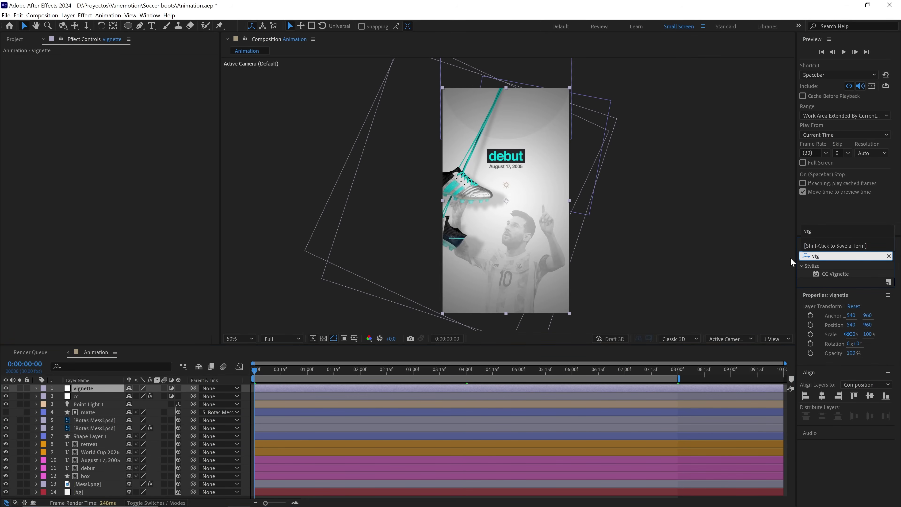
{"action": "left_click_drag", "start_coordinate": [824, 273], "coordinate": [88, 389]}
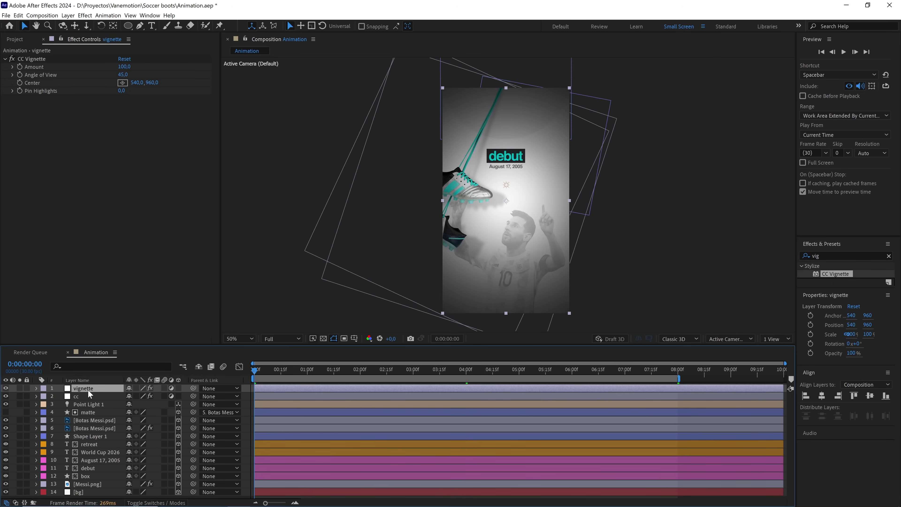
{"action": "key", "text": "t"}
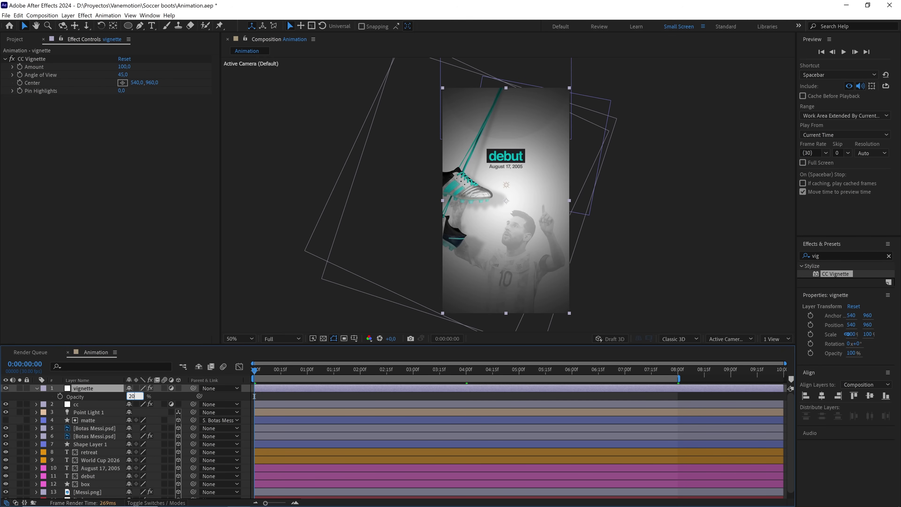
{"action": "key", "text": "Return"}
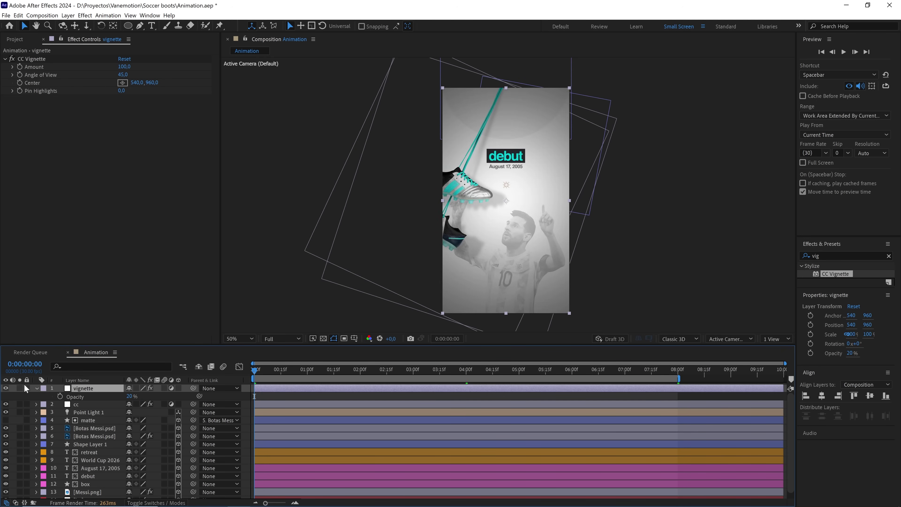
Toggle the vignette layer's visibility to compare the poster with and without it.
{"action": "left_click", "coordinate": [6, 389]}
{"action": "left_click", "coordinate": [6, 389]}
{"action": "left_click", "coordinate": [6, 389]}
{"action": "left_click", "coordinate": [6, 389]}
{"action": "key", "text": "period"}
{"action": "key", "text": "period"}
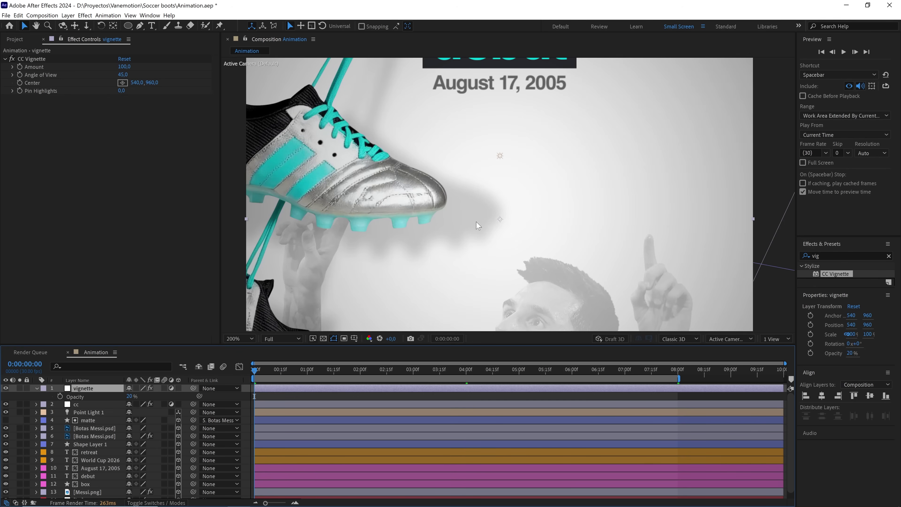
{"action": "key", "text": "comma"}
{"action": "left_click_drag", "start_coordinate": [498, 242], "coordinate": [497, 220]}
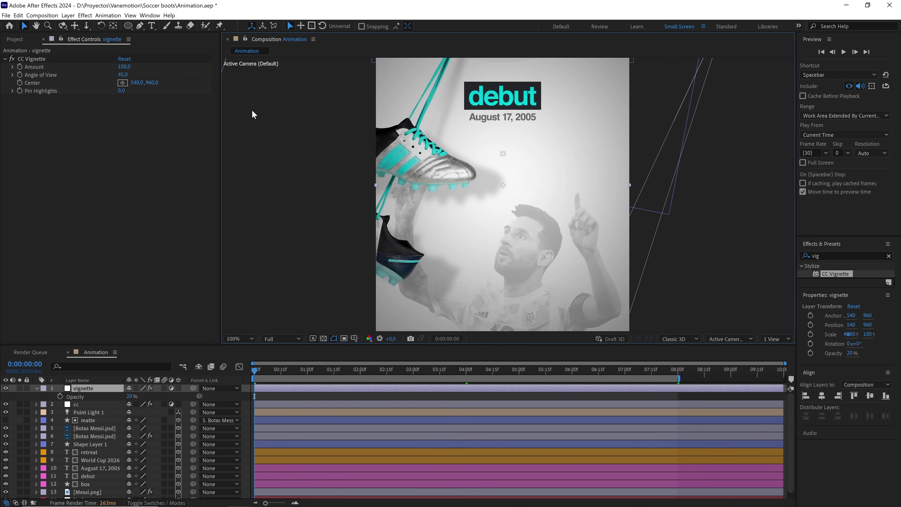
{"action": "left_click", "coordinate": [16, 39]}
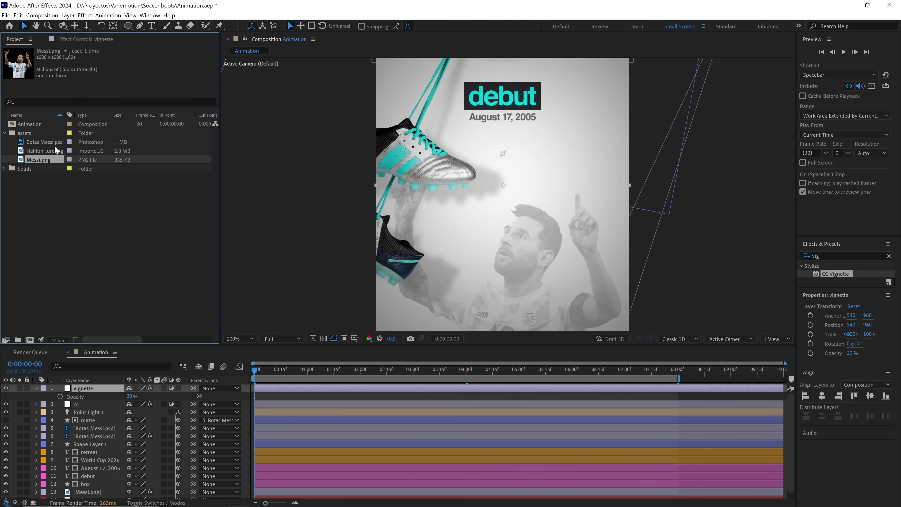
Add Halftone texture.jpg below cc as a 3D layer scaled to 25%.
{"action": "left_click_drag", "start_coordinate": [55, 150], "coordinate": [88, 406]}
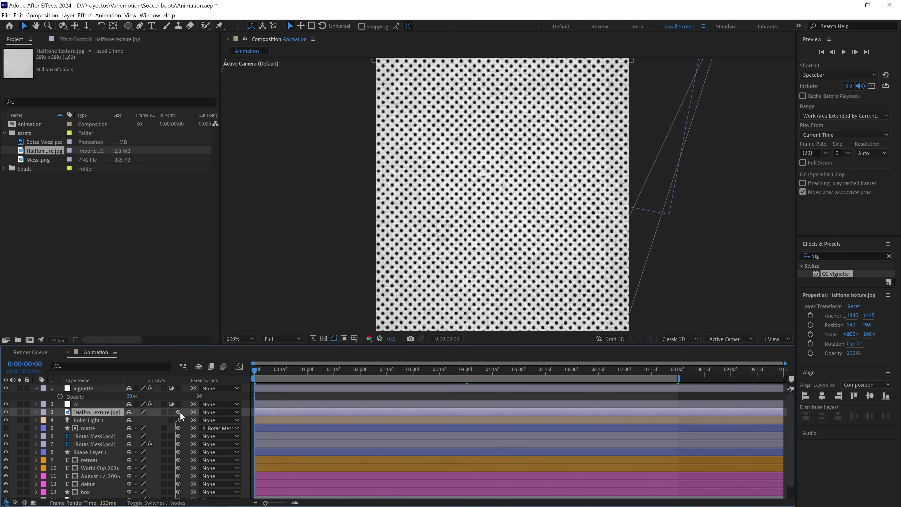
{"action": "left_click", "coordinate": [178, 412]}
{"action": "scroll", "coordinate": [508, 186], "scroll_direction": "down", "scroll_amount": 2}
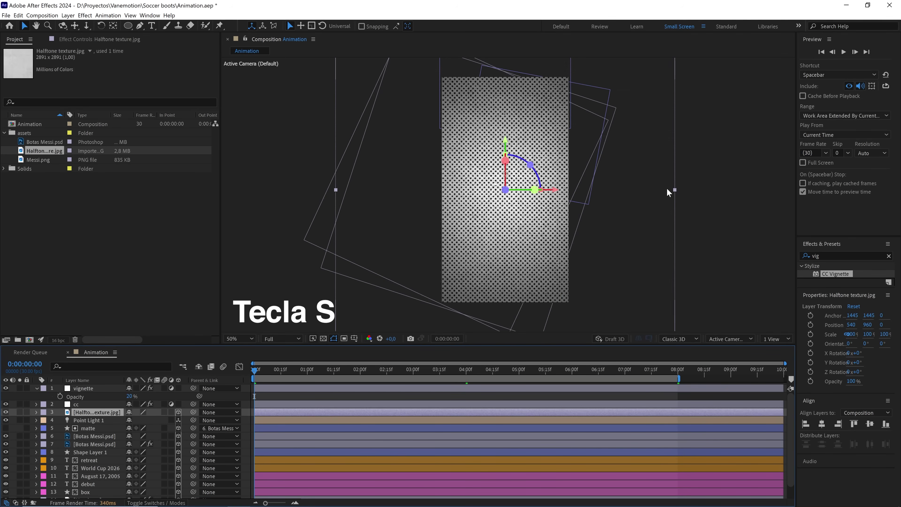
{"action": "key", "text": "s"}
{"action": "left_click_drag", "start_coordinate": [166, 419], "coordinate": [163, 420]}
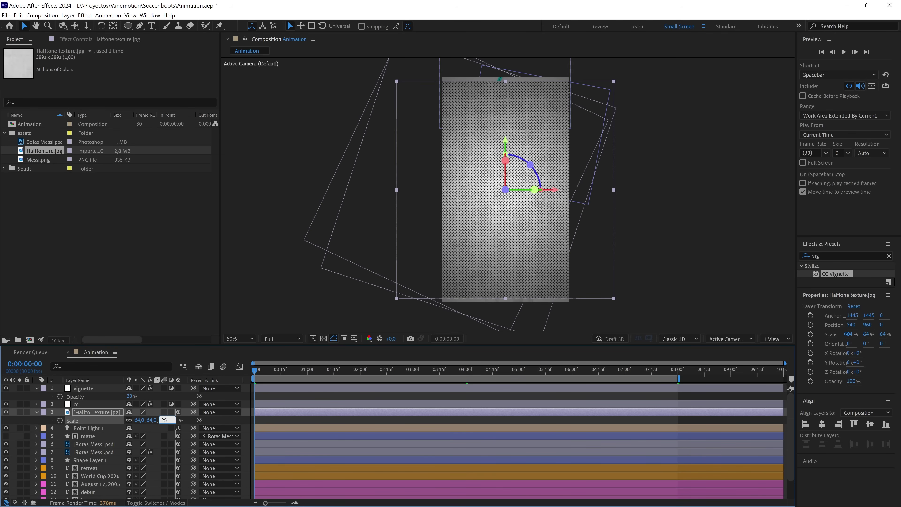
{"action": "type", "text": "25,0, 25,0%"}
{"action": "key", "text": "Return"}
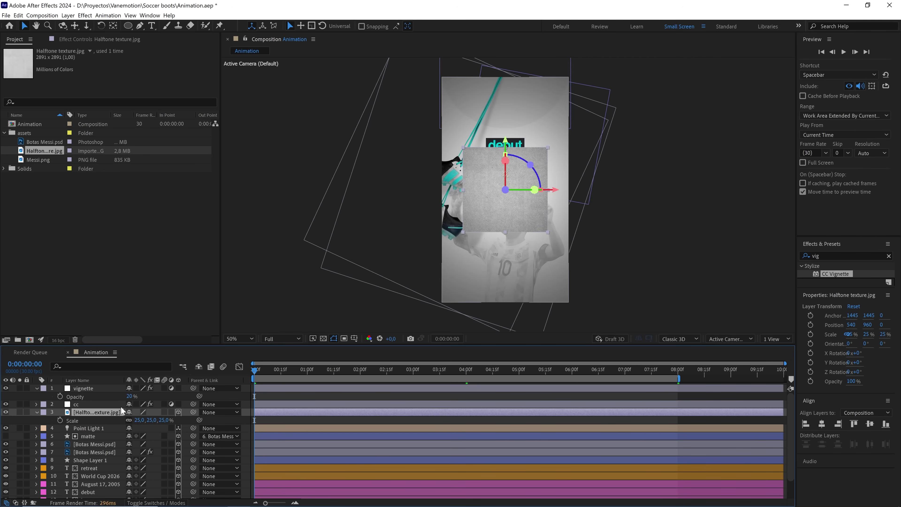
{"action": "left_click", "coordinate": [19, 412]}
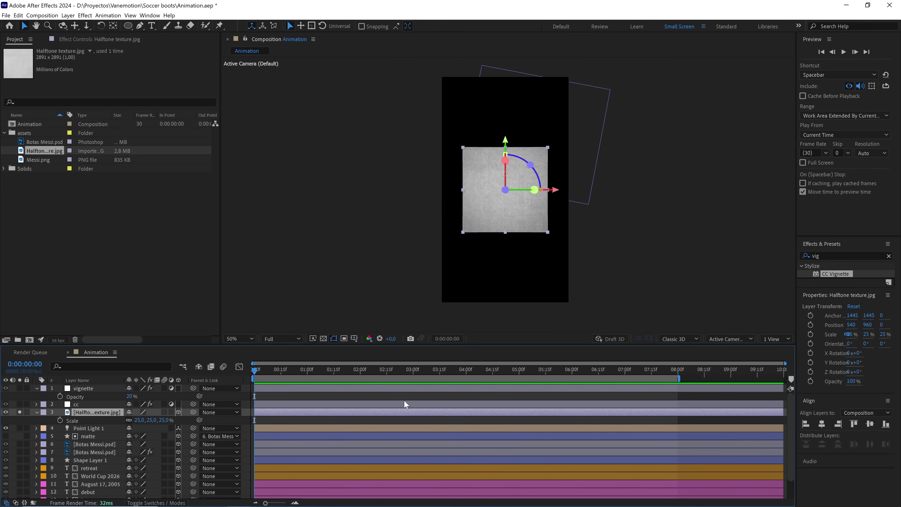
Apply CC RepeTile to the halftone, expanding all four edges with Unfold tiling.
{"action": "left_click", "coordinate": [844, 256]}
{"action": "type", "text": "cc re"}
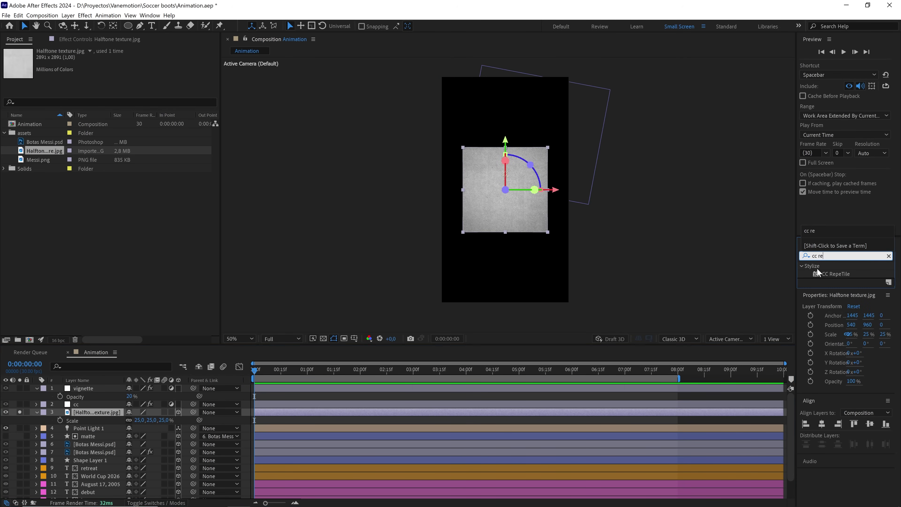
{"action": "left_click_drag", "start_coordinate": [835, 273], "coordinate": [85, 414]}
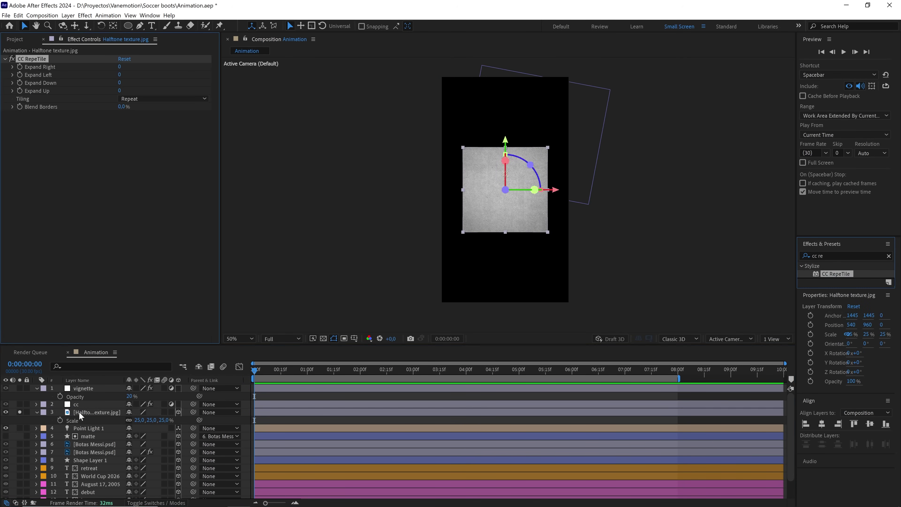
{"action": "left_click_drag", "start_coordinate": [125, 66], "coordinate": [182, 73]}
{"action": "left_click_drag", "start_coordinate": [120, 77], "coordinate": [208, 78]}
{"action": "left_click_drag", "start_coordinate": [121, 82], "coordinate": [246, 74]}
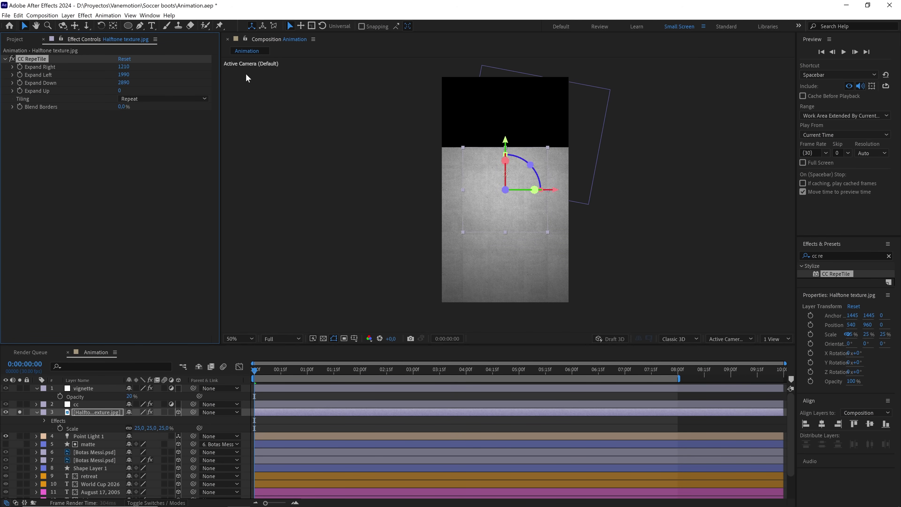
{"action": "left_click_drag", "start_coordinate": [120, 91], "coordinate": [256, 79]}
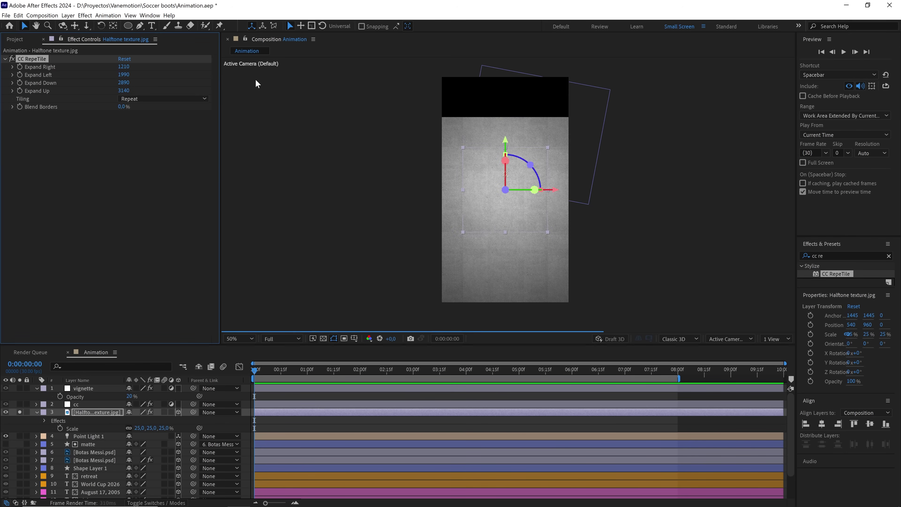
{"action": "left_click", "coordinate": [131, 99]}
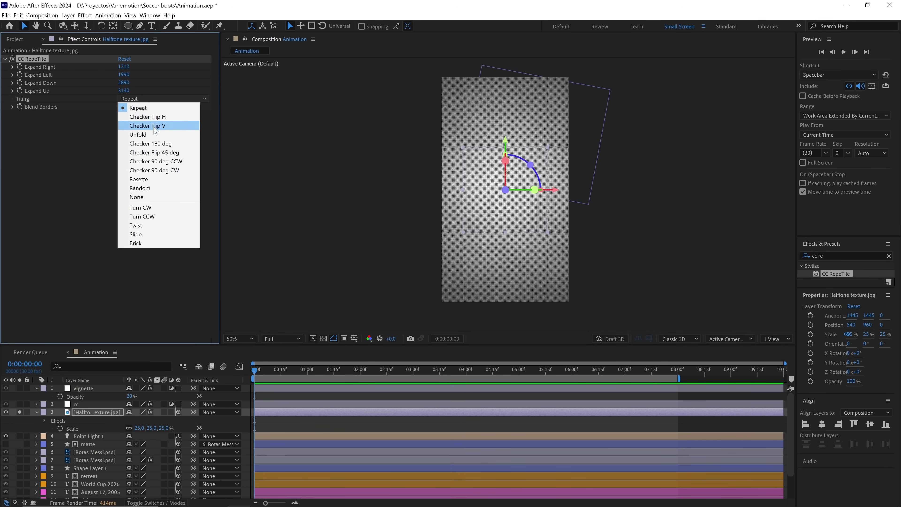
{"action": "left_click", "coordinate": [149, 134]}
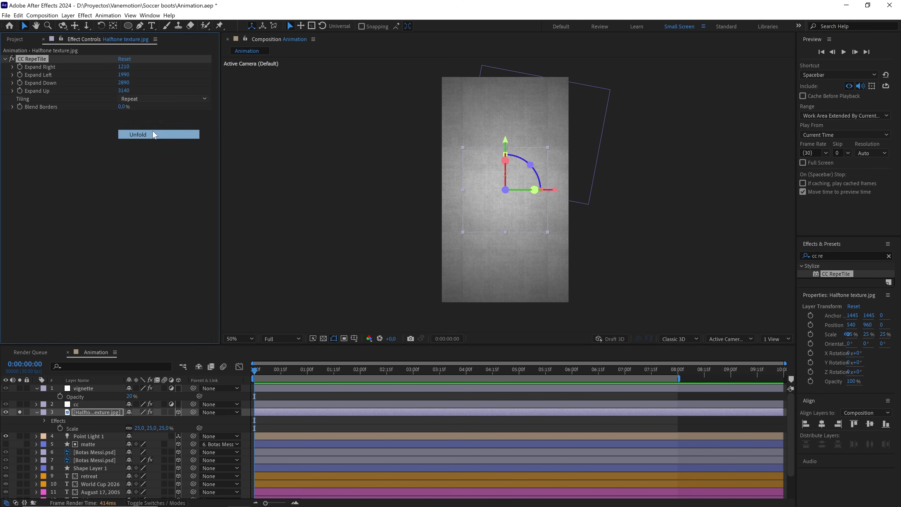
Blend the halftone layer in Multiply mode at 10% opacity.
{"action": "left_click", "coordinate": [103, 408]}
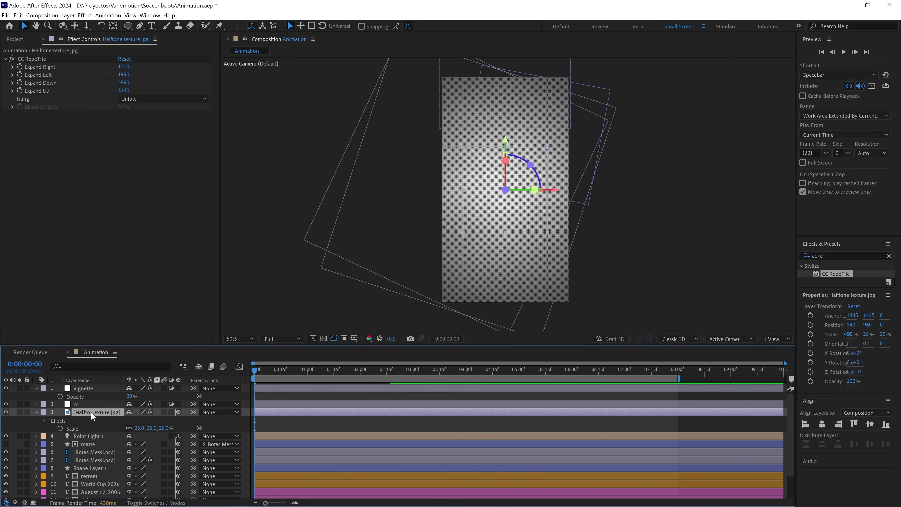
{"action": "key", "text": "F4"}
{"action": "left_click", "coordinate": [139, 412]}
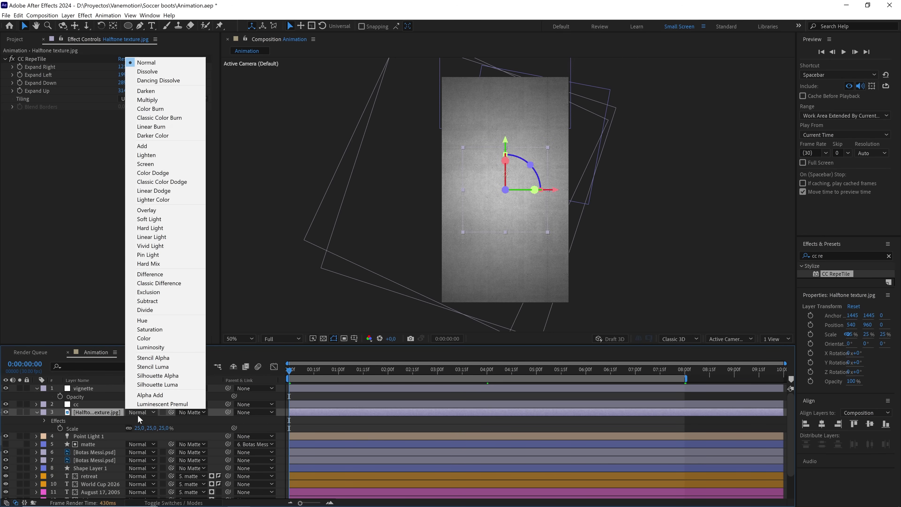
{"action": "left_click", "coordinate": [147, 100]}
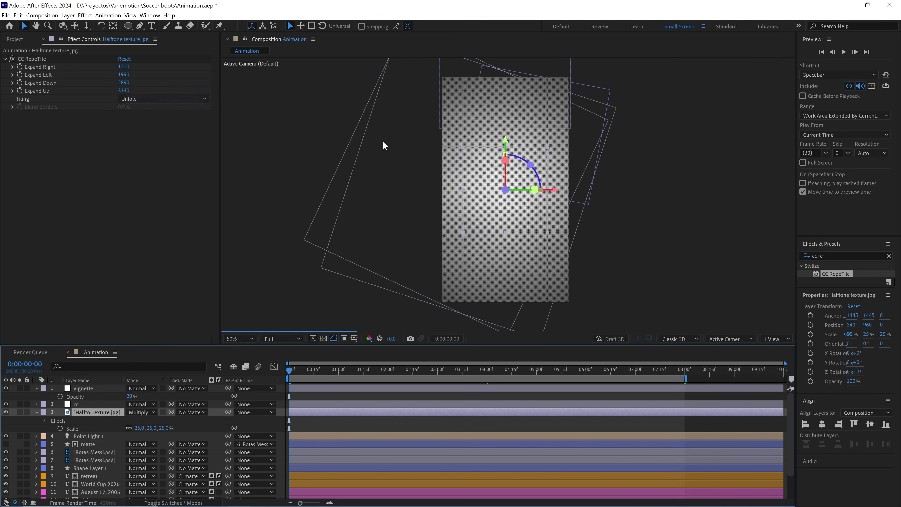
{"action": "scroll", "coordinate": [537, 203], "scroll_direction": "up", "scroll_amount": 3}
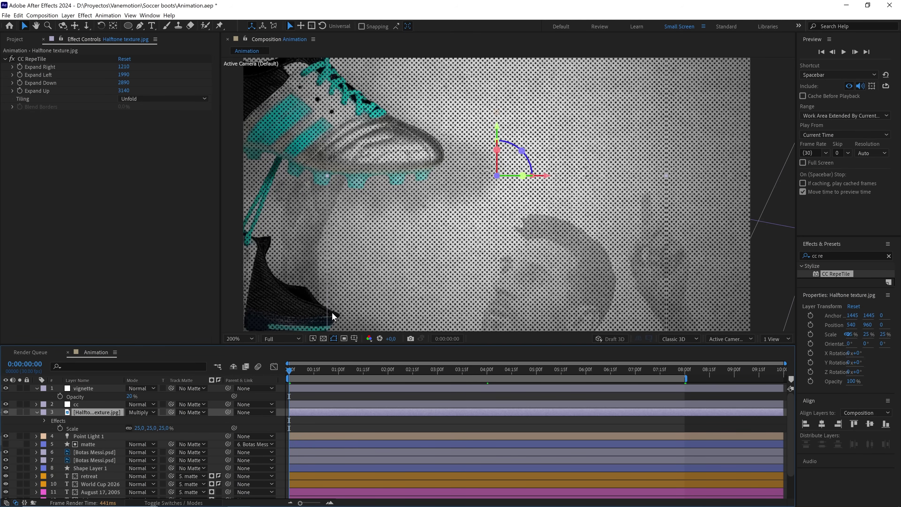
{"action": "key", "text": "t"}
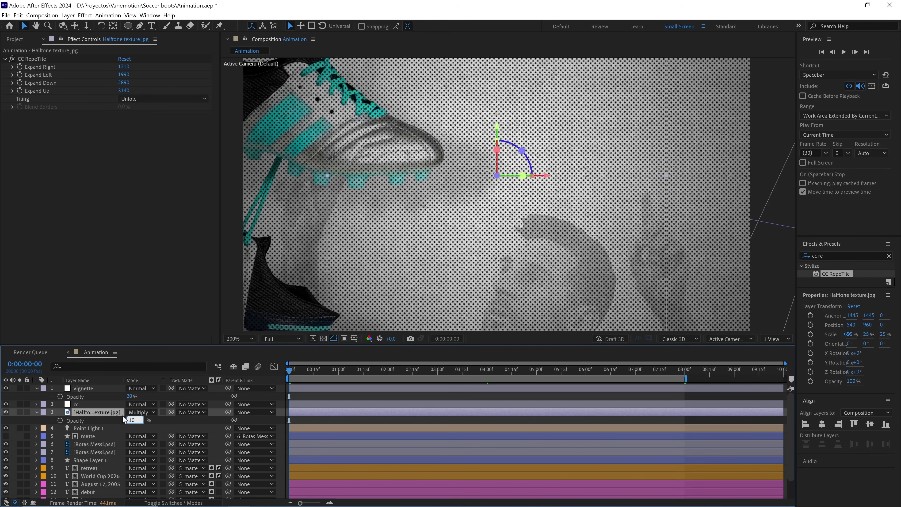
{"action": "scroll", "coordinate": [509, 217], "scroll_direction": "up", "scroll_amount": 1}
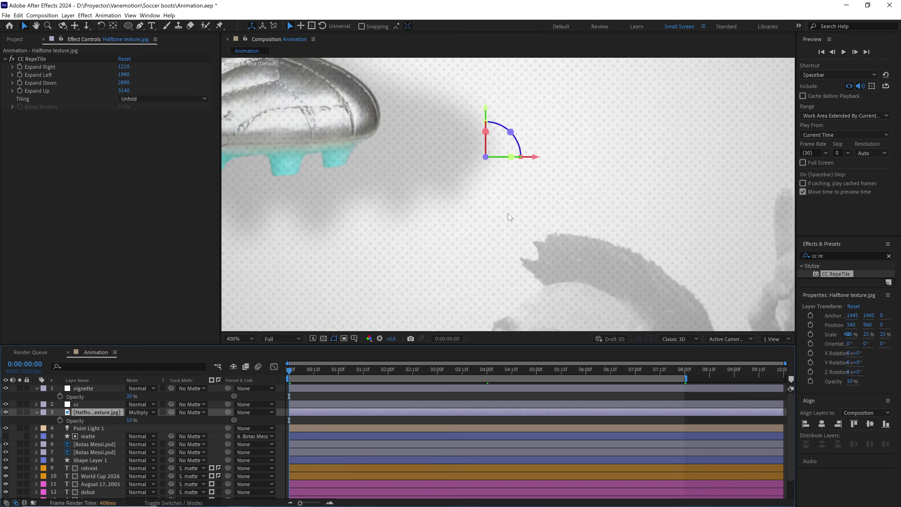
{"action": "left_click_drag", "start_coordinate": [550, 250], "coordinate": [539, 267]}
{"action": "scroll", "coordinate": [589, 234], "scroll_direction": "down", "scroll_amount": 2}
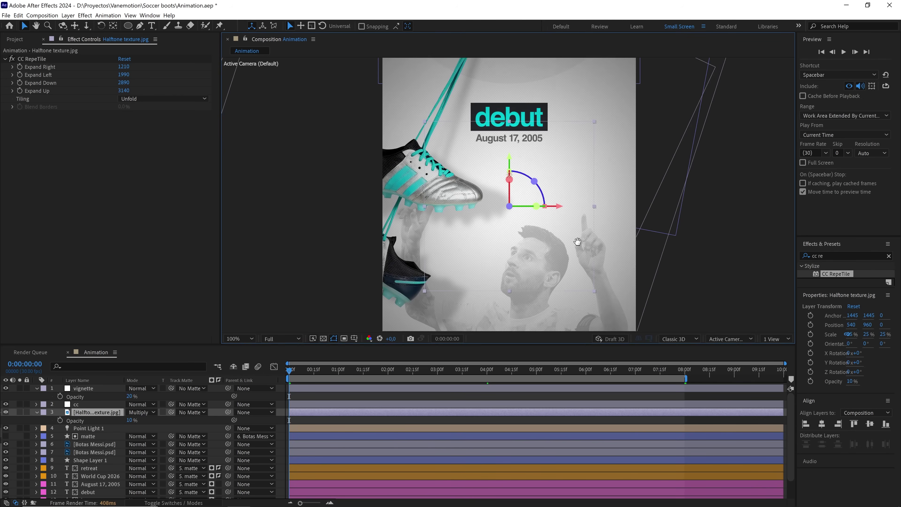
Collapse every layer's expanded properties and deselect all layers.
{"action": "key", "text": "ctrl+a"}
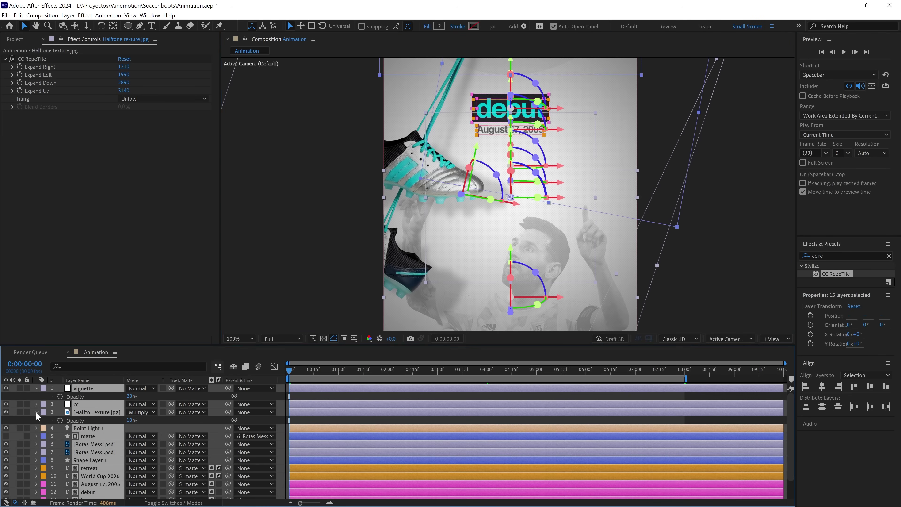
{"action": "left_click", "coordinate": [36, 412]}
{"action": "key", "text": "ctrl+shift+a"}
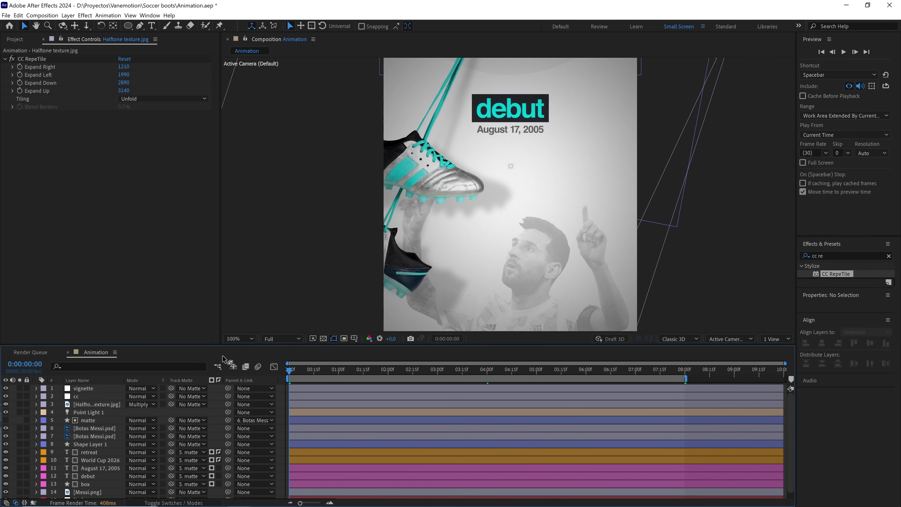
Fit the whole poster in the viewer and play a preview of the animation.
{"action": "left_click", "coordinate": [234, 338]}
{"action": "left_click", "coordinate": [244, 172]}
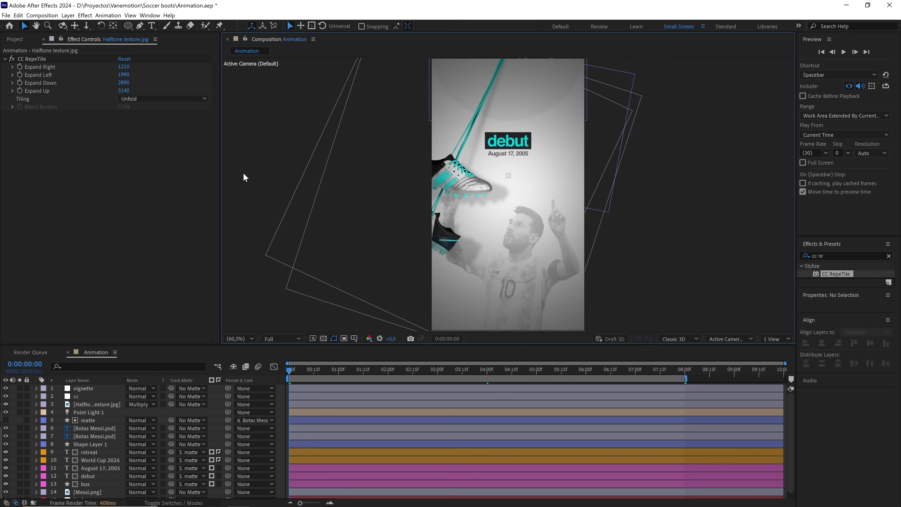
{"action": "key", "text": "space"}
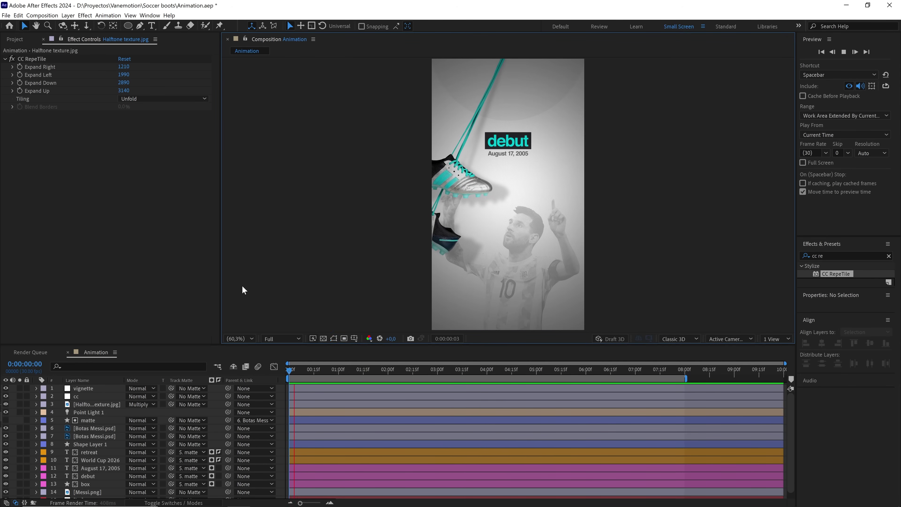